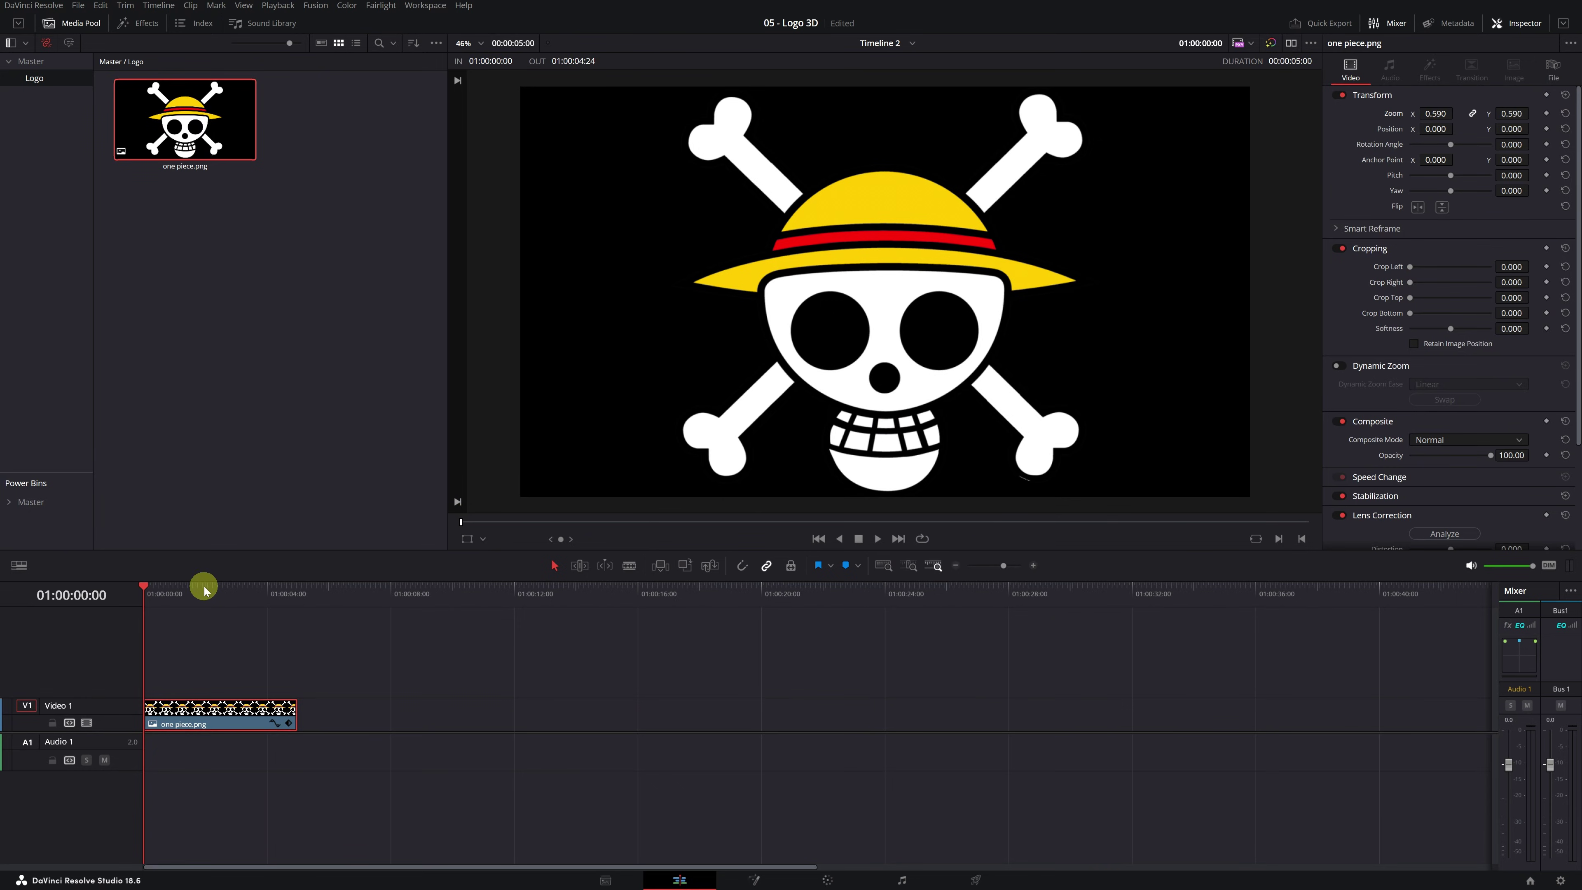
Move the Edit timeline playhead to 01:00:01:24 on the one piece.png clip
{"action": "left_click", "coordinate": [204, 589]}
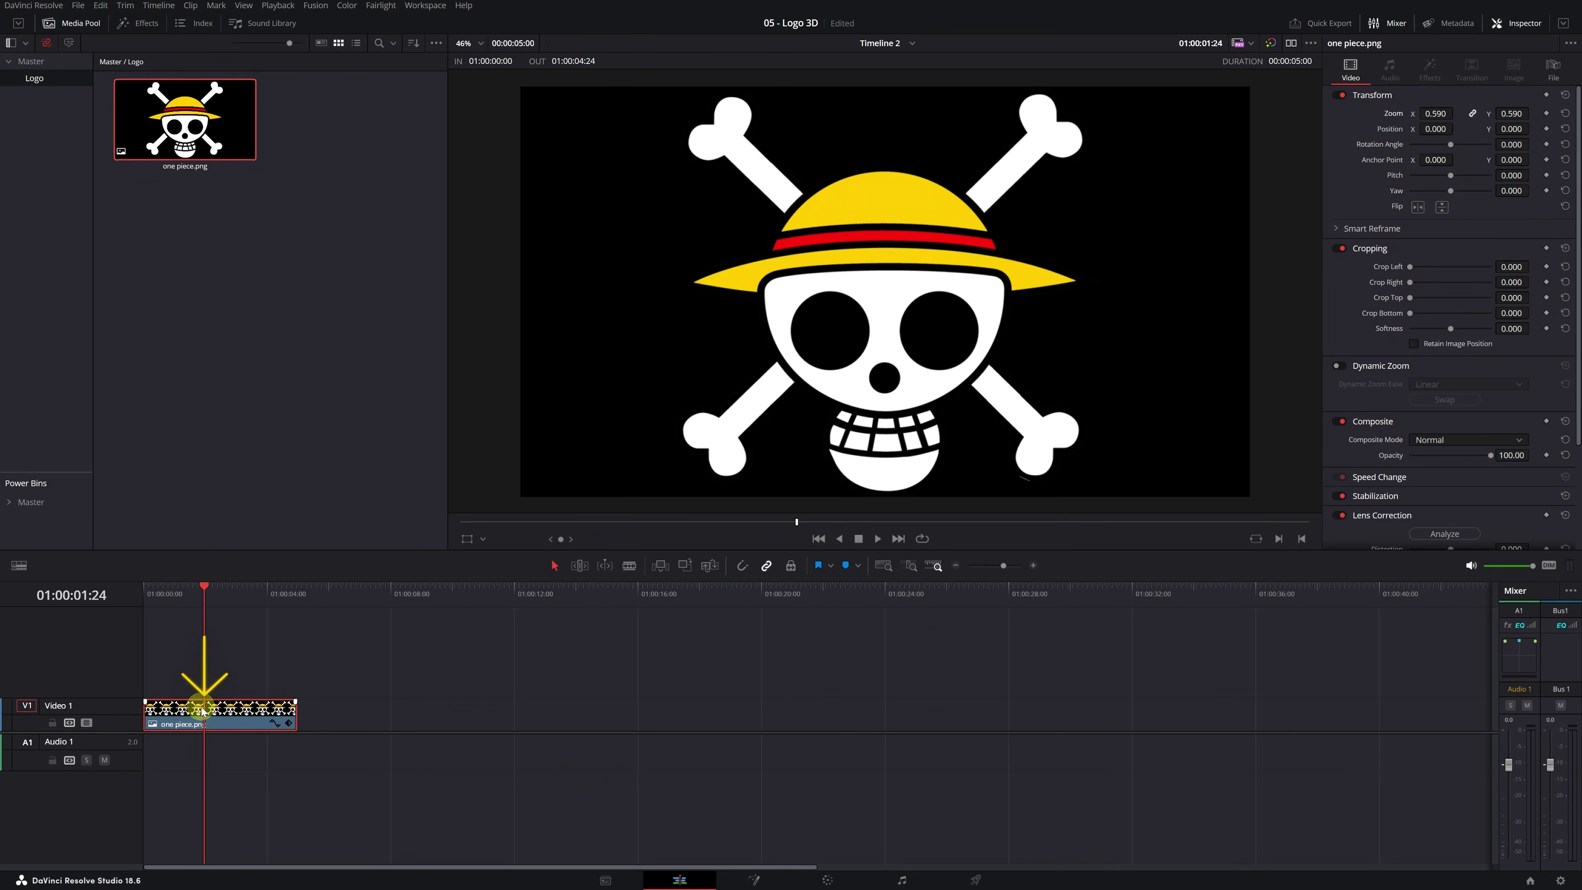
Open the logo clip in Fusion, disconnect MediaOut1 from MediaIn1 and move it right
{"action": "left_click", "coordinate": [759, 881]}
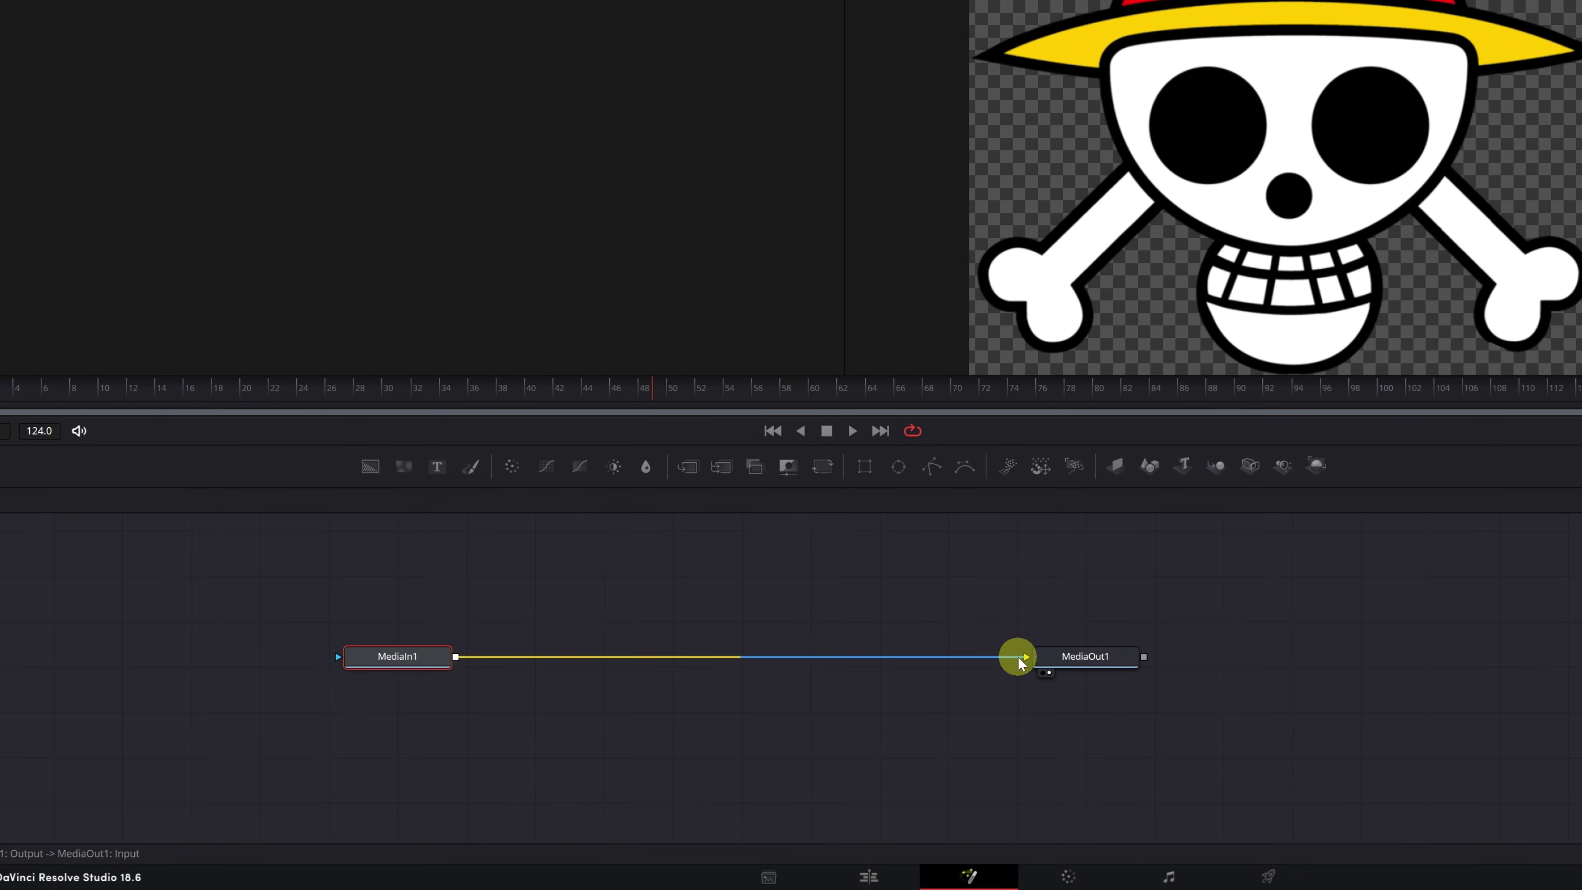
{"action": "left_click_drag", "start_coordinate": [1017, 657], "coordinate": [697, 714]}
{"action": "left_click_drag", "start_coordinate": [1063, 659], "coordinate": [1345, 663]}
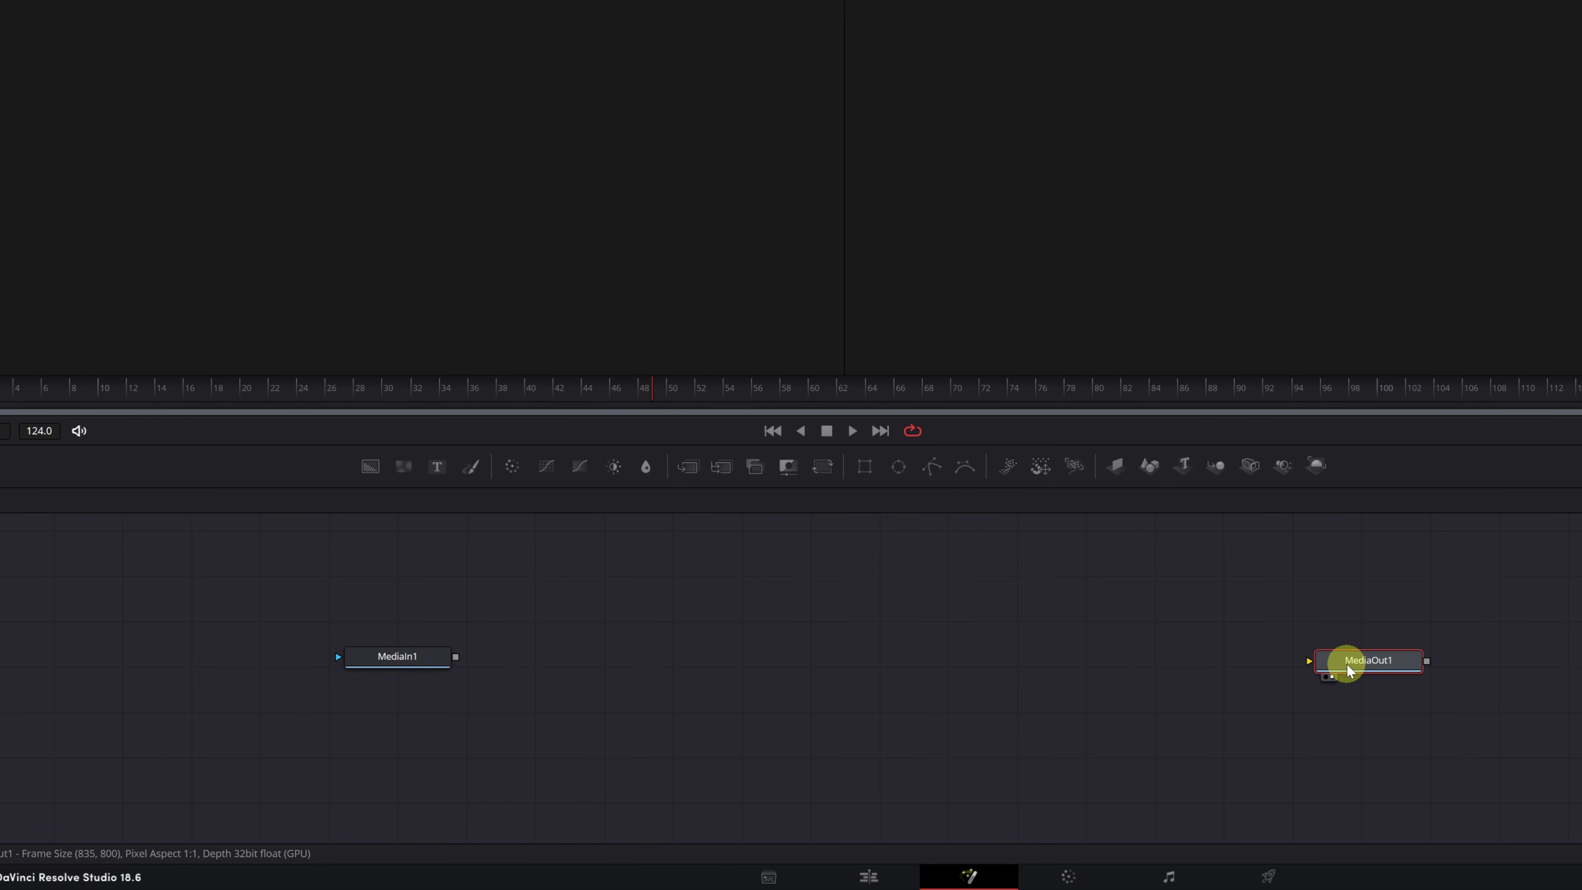
Add an Image Plane 3D node after MediaIn1 using the tool search
{"action": "left_click", "coordinate": [424, 664]}
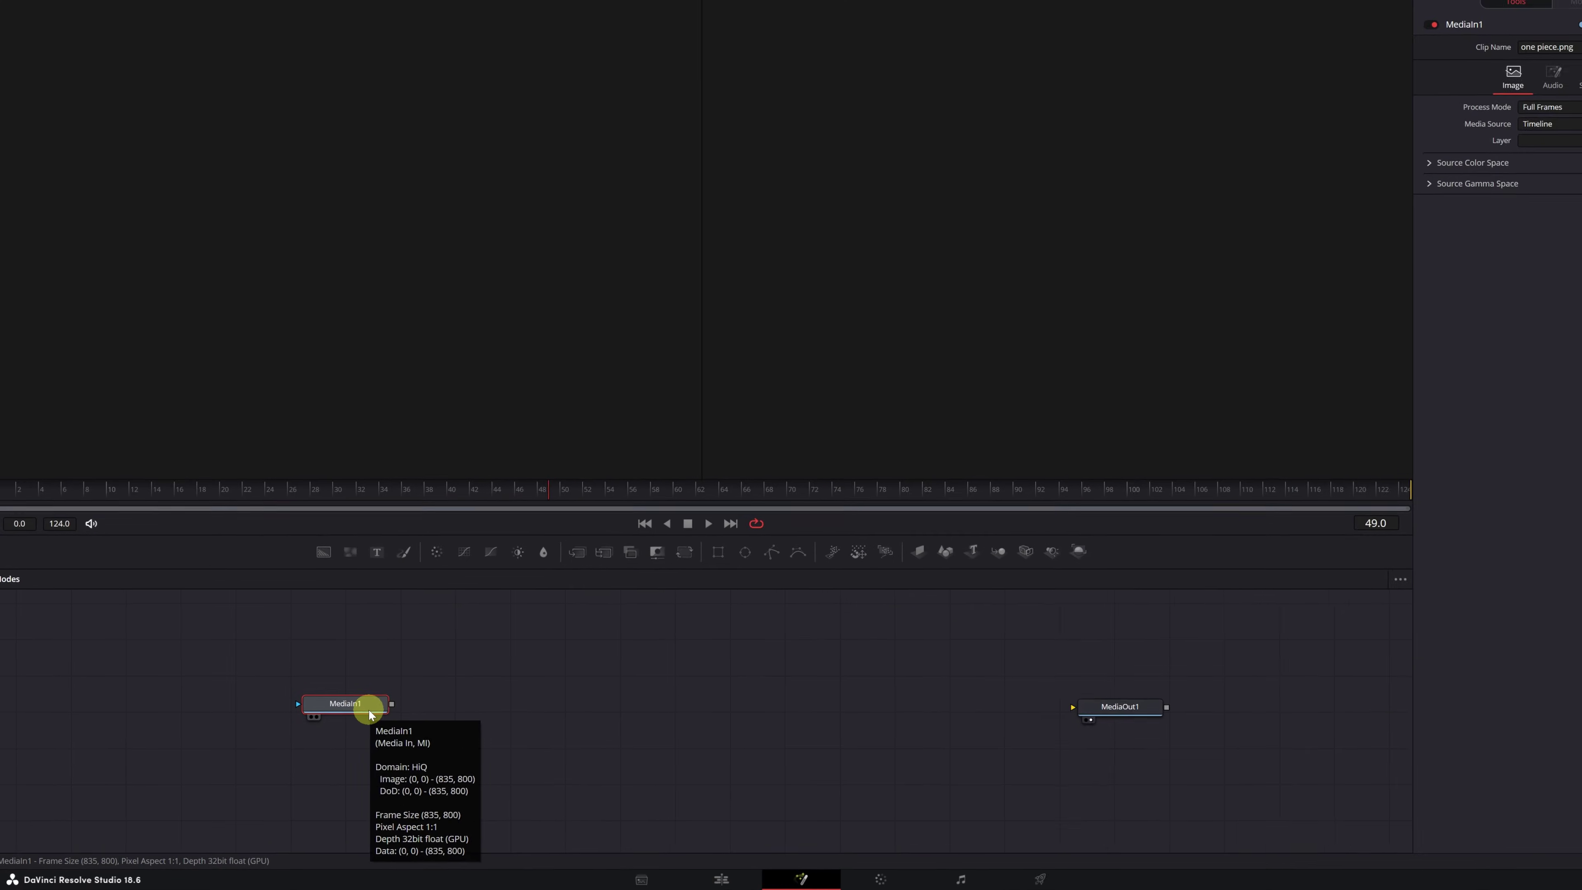
{"action": "key", "text": "ctrl+space"}
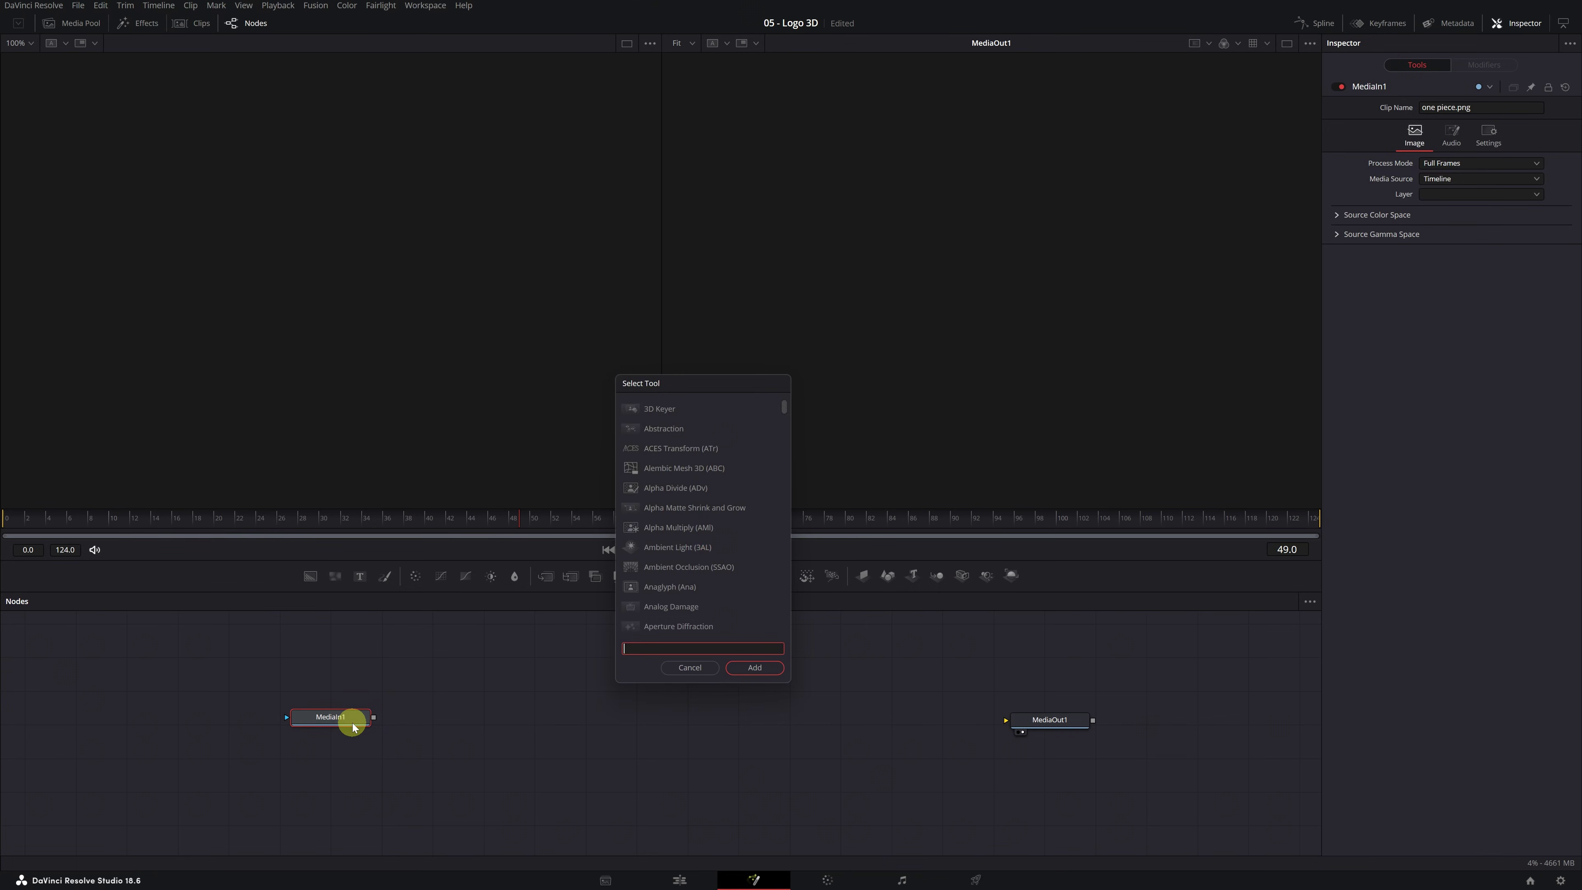
{"action": "type", "text": "ima"}
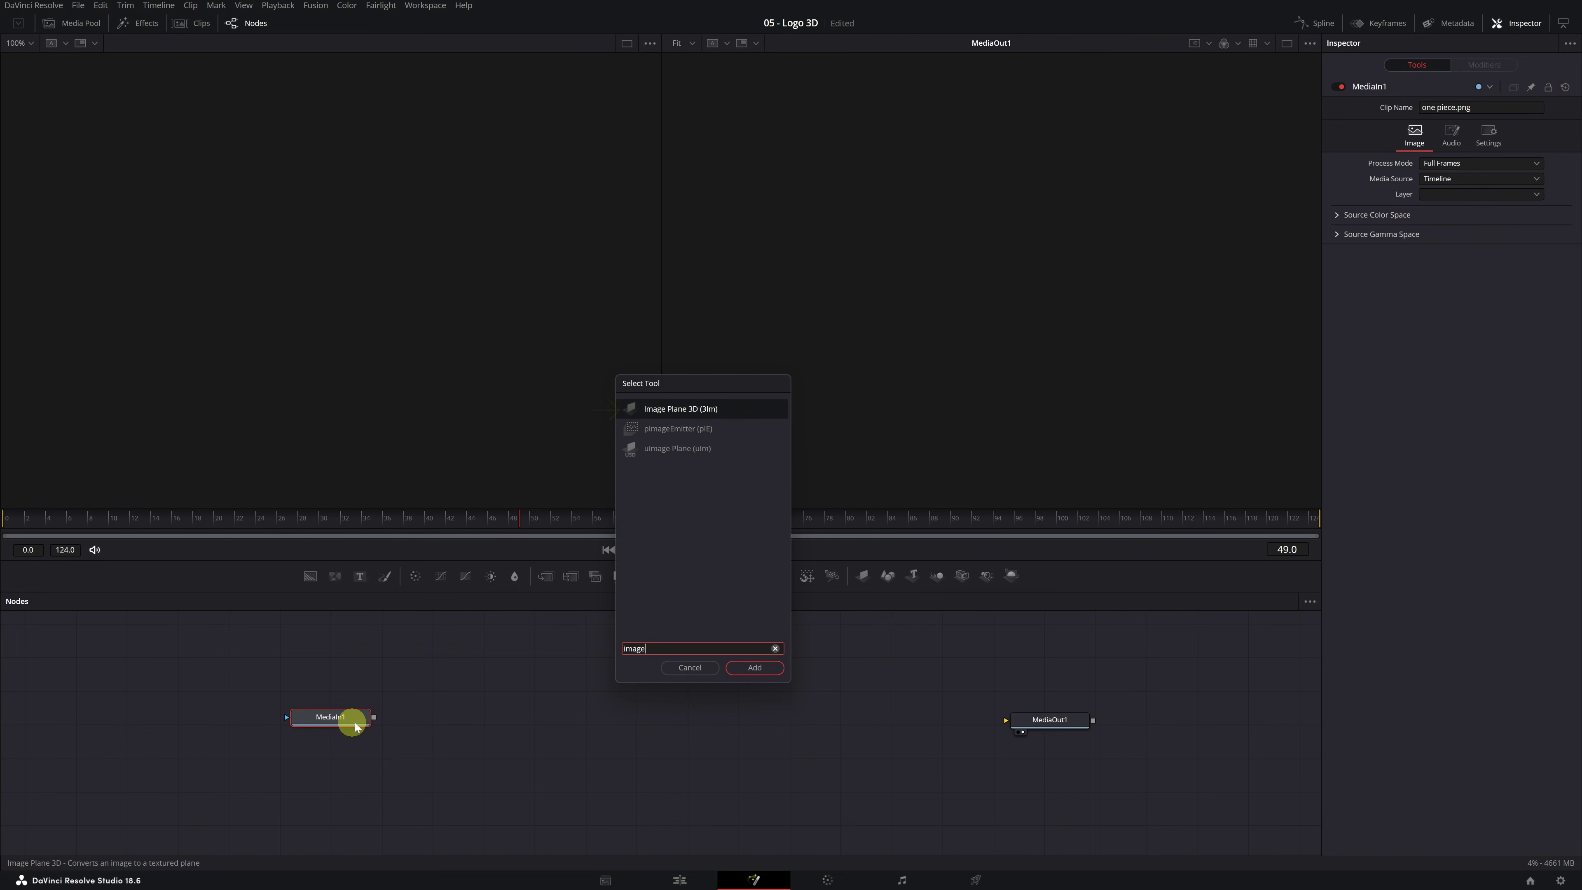
{"action": "type", "text": "ge"}
{"action": "left_click", "coordinate": [673, 412]}
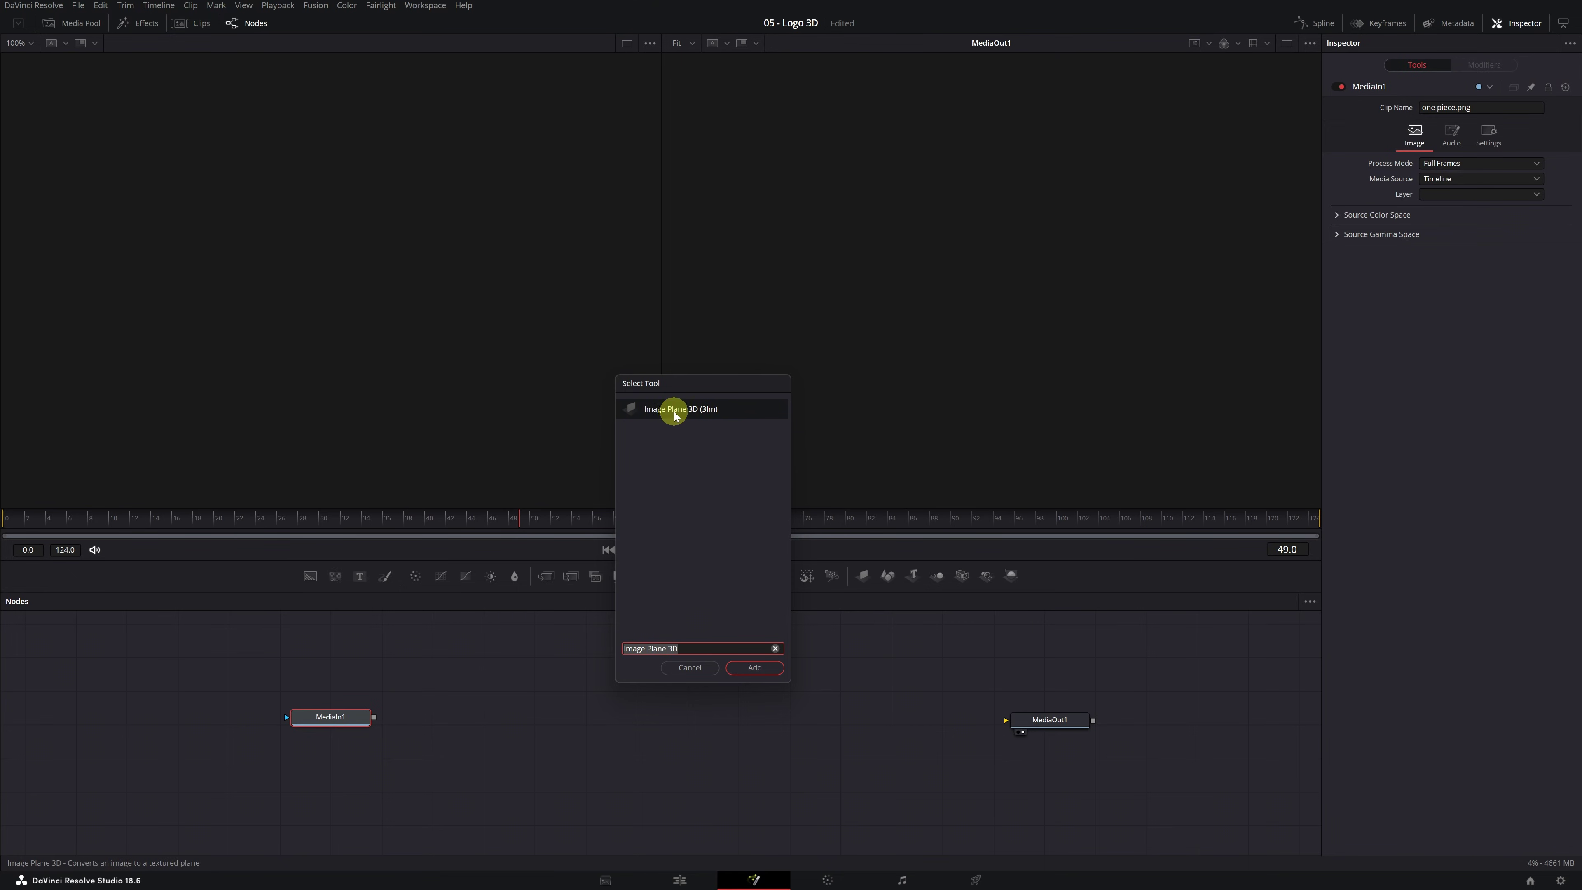
{"action": "left_click", "coordinate": [756, 668]}
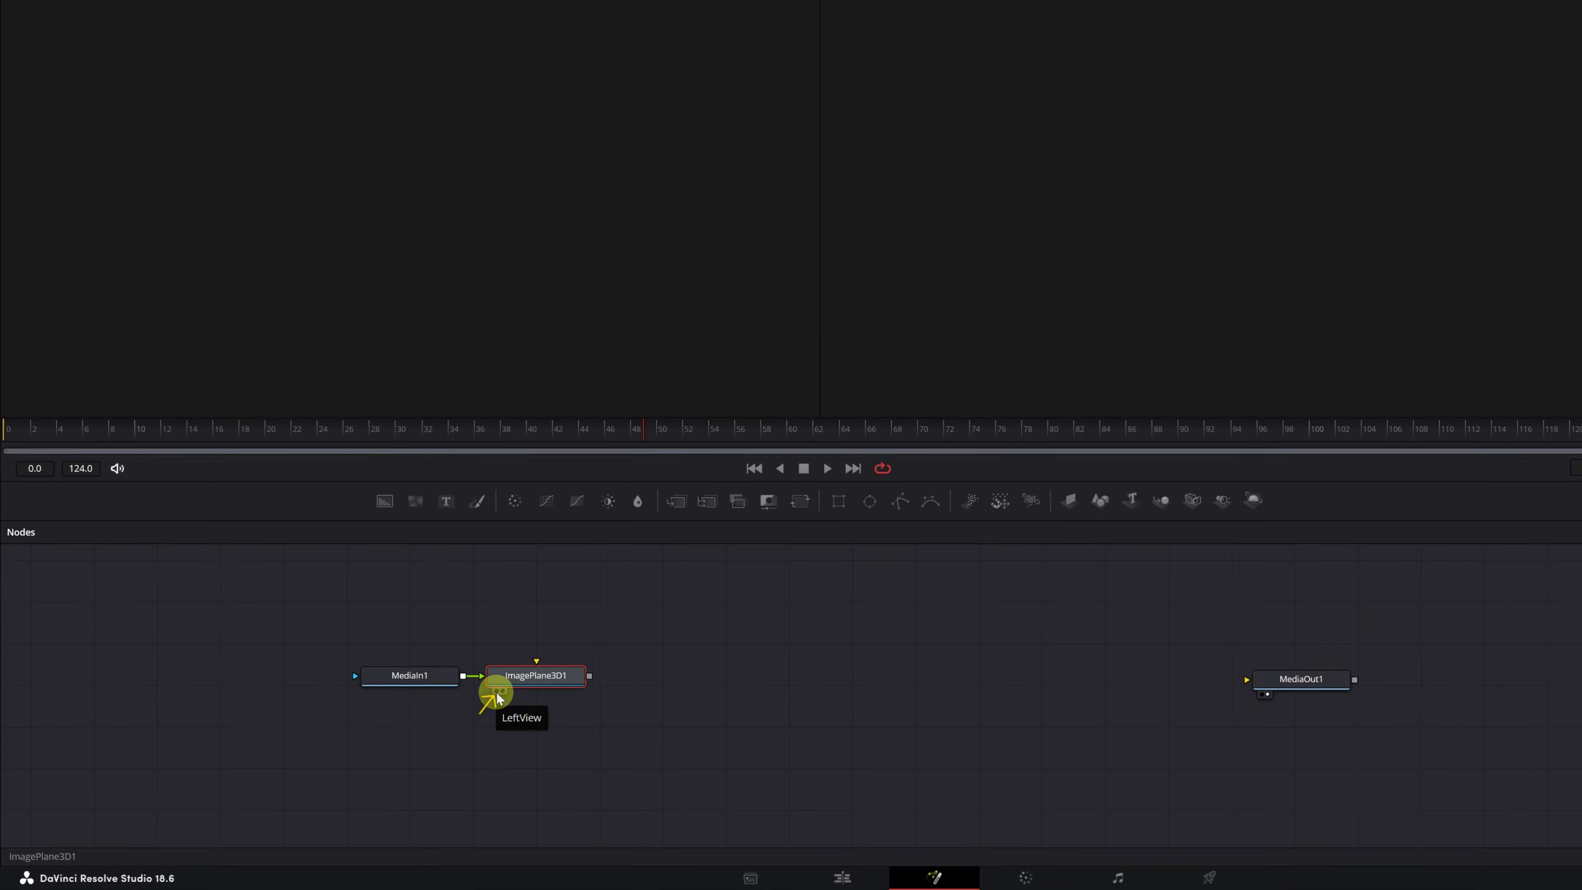
Load ImagePlane3D1 into the left viewer, then zoom, pan and orbit to view the logo plane at an angle
{"action": "left_click", "coordinate": [539, 673]}
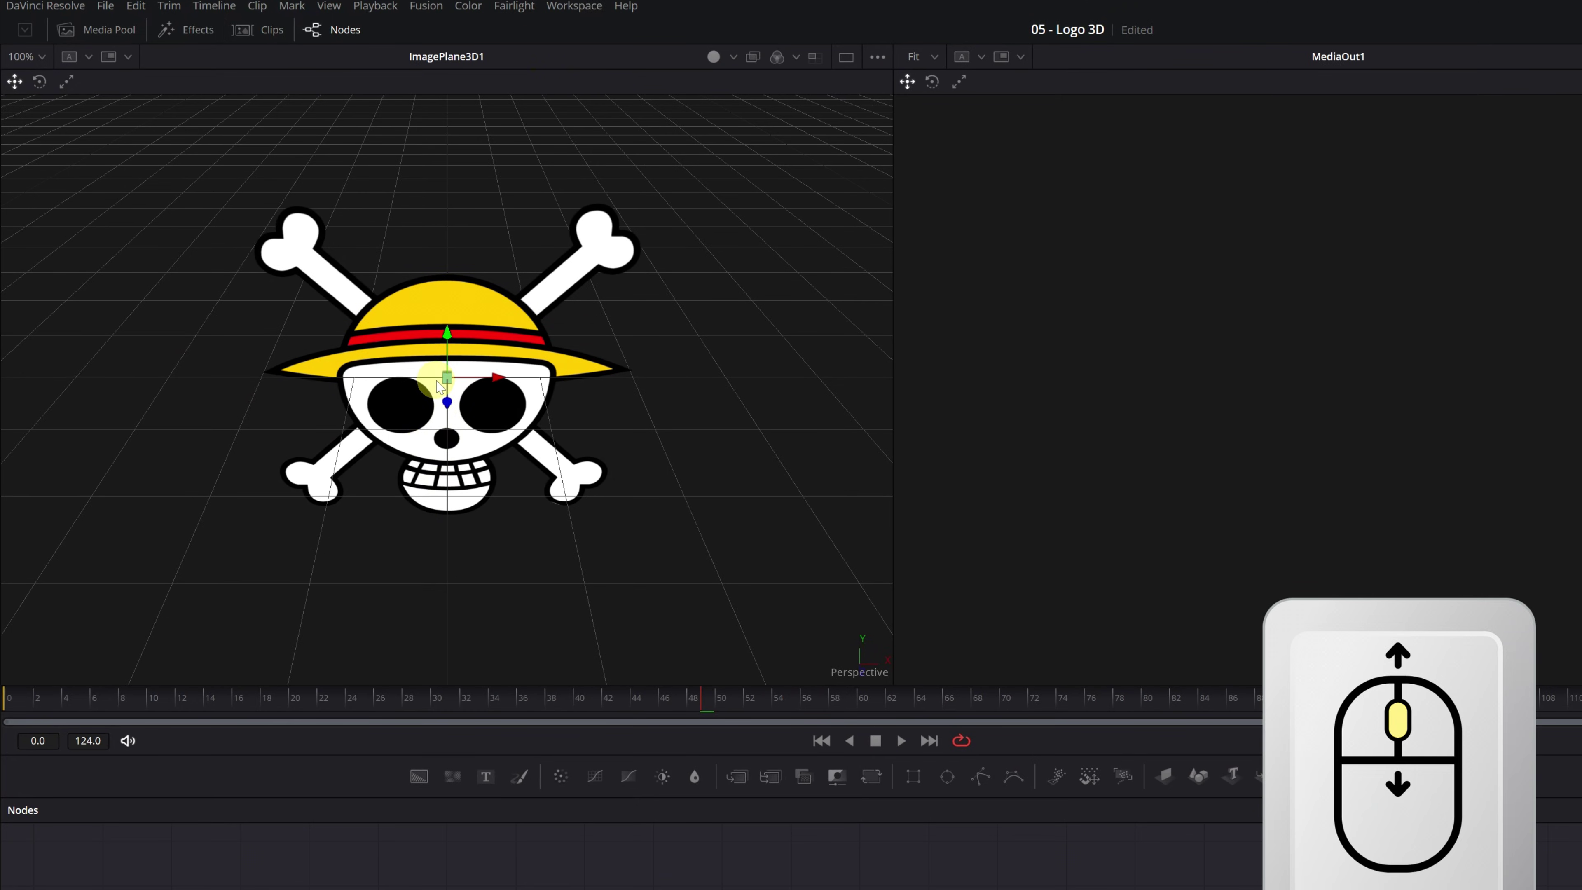
{"action": "scroll", "coordinate": [435, 383], "scroll_direction": "down", "scroll_amount": 3}
{"action": "scroll", "coordinate": [435, 383], "scroll_direction": "up", "scroll_amount": 3}
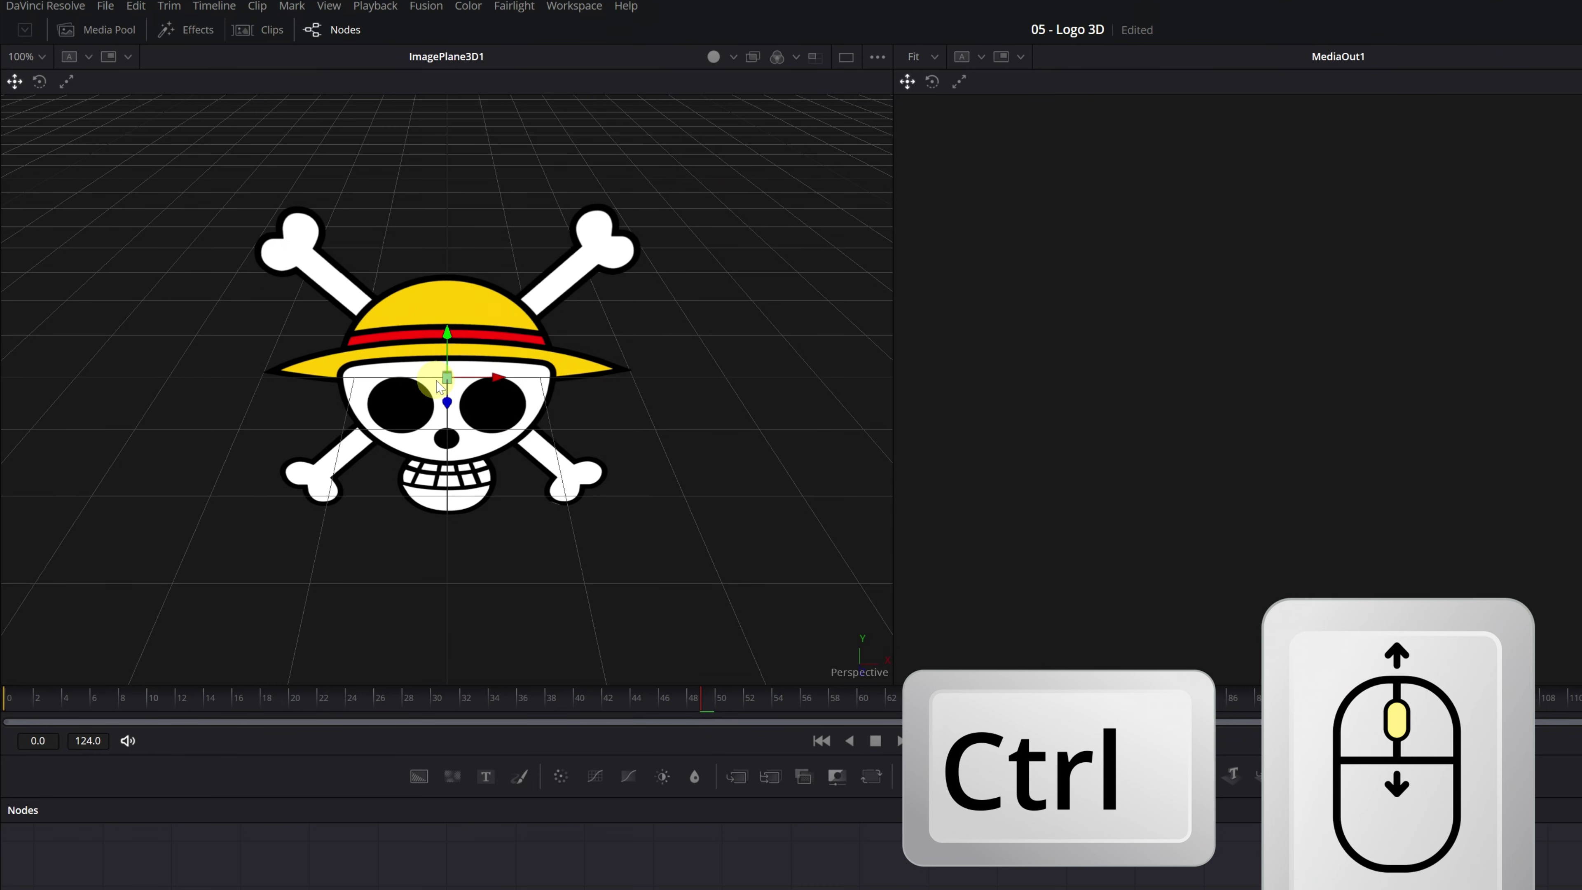
{"action": "scroll", "coordinate": [439, 386], "scroll_direction": "down", "scroll_amount": 3}
{"action": "scroll", "coordinate": [439, 387], "scroll_direction": "up", "scroll_amount": 5}
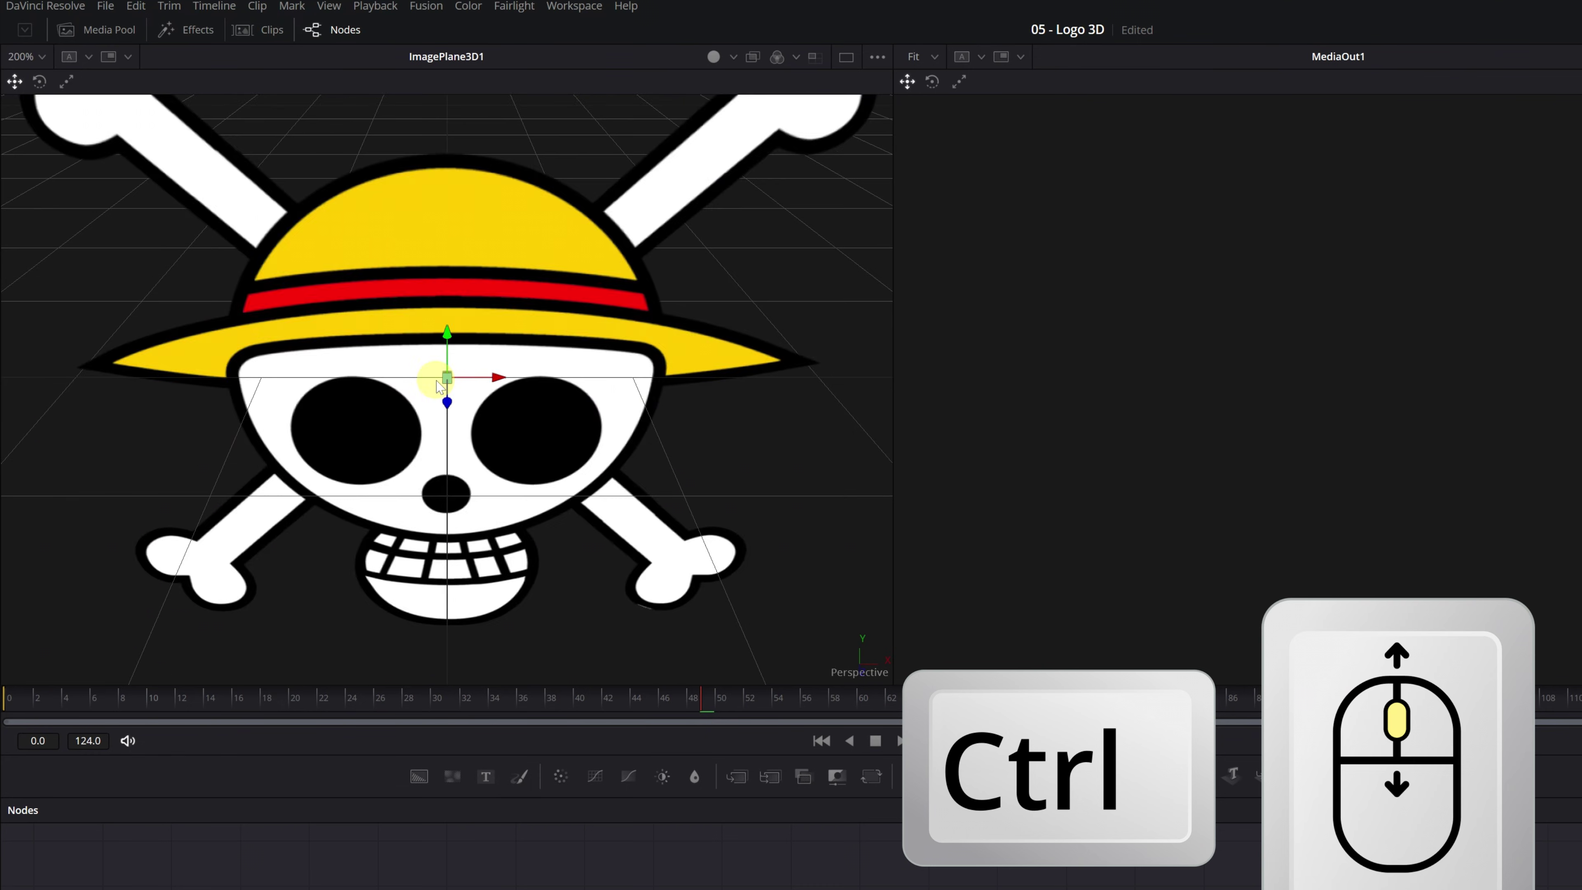
{"action": "scroll", "coordinate": [439, 387], "scroll_direction": "down", "scroll_amount": 3}
{"action": "scroll", "coordinate": [439, 386], "scroll_direction": "up", "scroll_amount": 3}
{"action": "scroll", "coordinate": [439, 386], "scroll_direction": "down", "scroll_amount": 2}
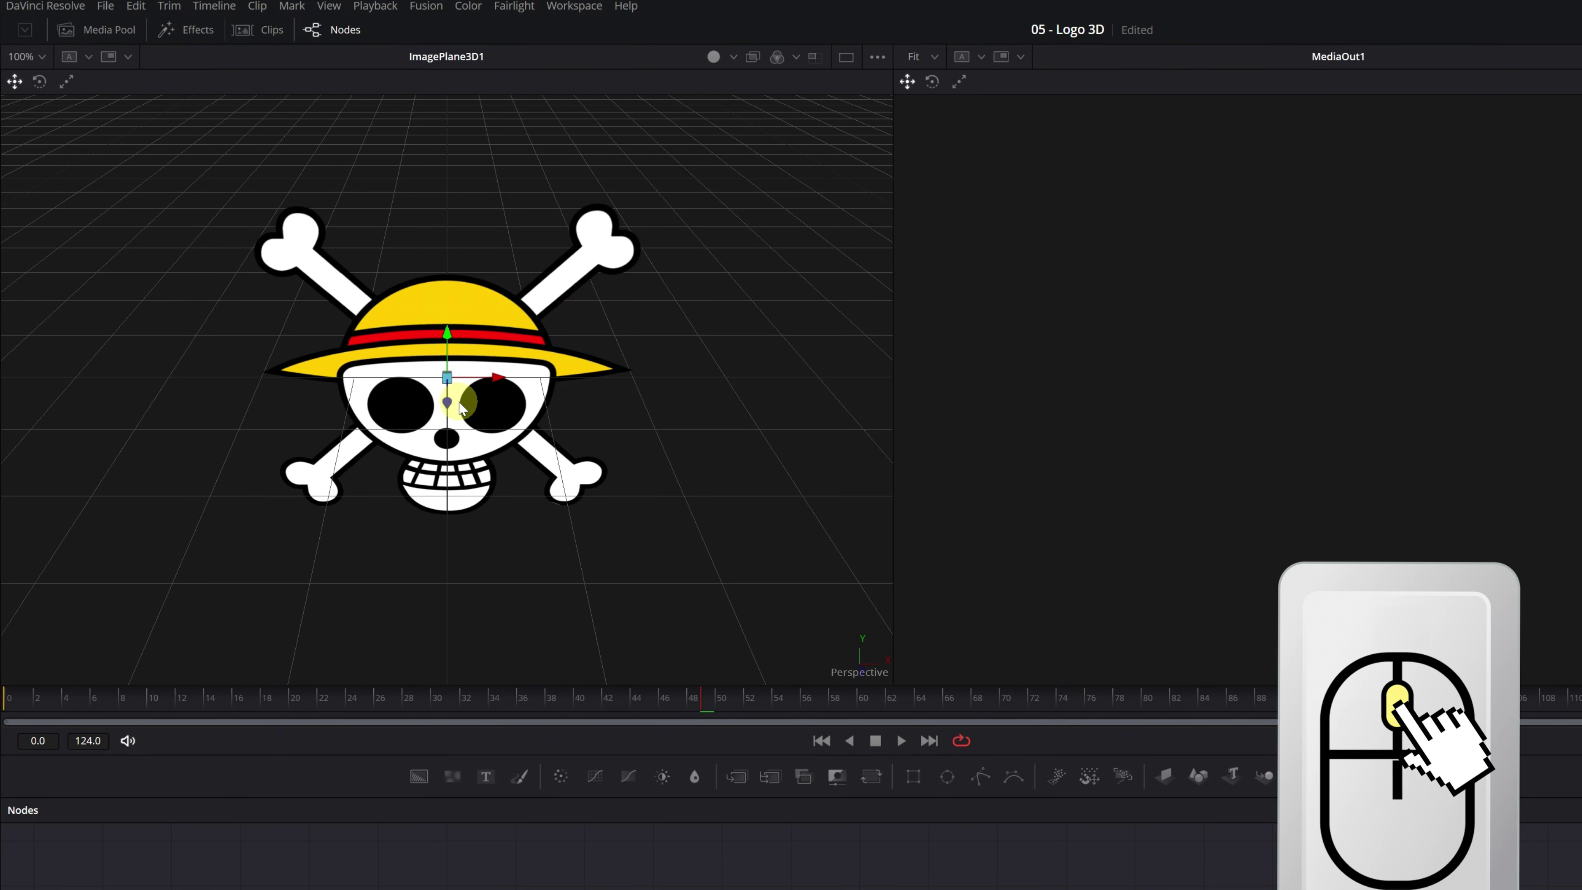
{"action": "mouse_move", "coordinate": [461, 408]}
{"action": "left_mouse_down"}
{"action": "mouse_move", "coordinate": [368, 390]}
{"action": "mouse_move", "coordinate": [237, 399]}
{"action": "mouse_move", "coordinate": [532, 412]}
{"action": "mouse_move", "coordinate": [505, 551]}
{"action": "mouse_move", "coordinate": [498, 368]}
{"action": "mouse_move", "coordinate": [483, 394]}
{"action": "left_mouse_up"}
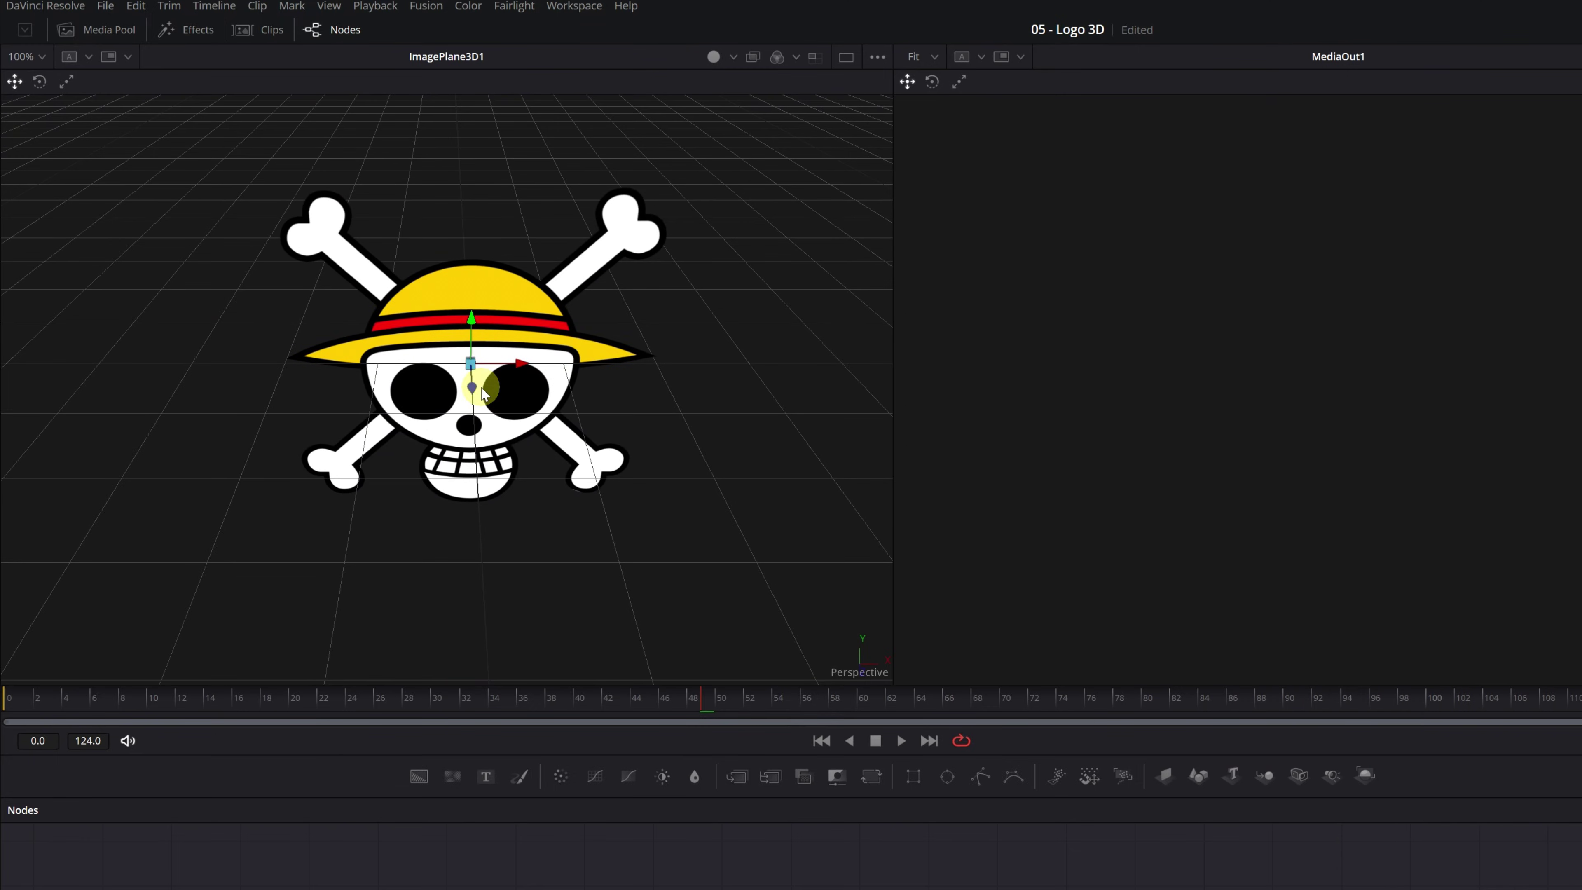
{"action": "left_click_drag", "start_coordinate": [482, 392], "coordinate": [287, 332]}
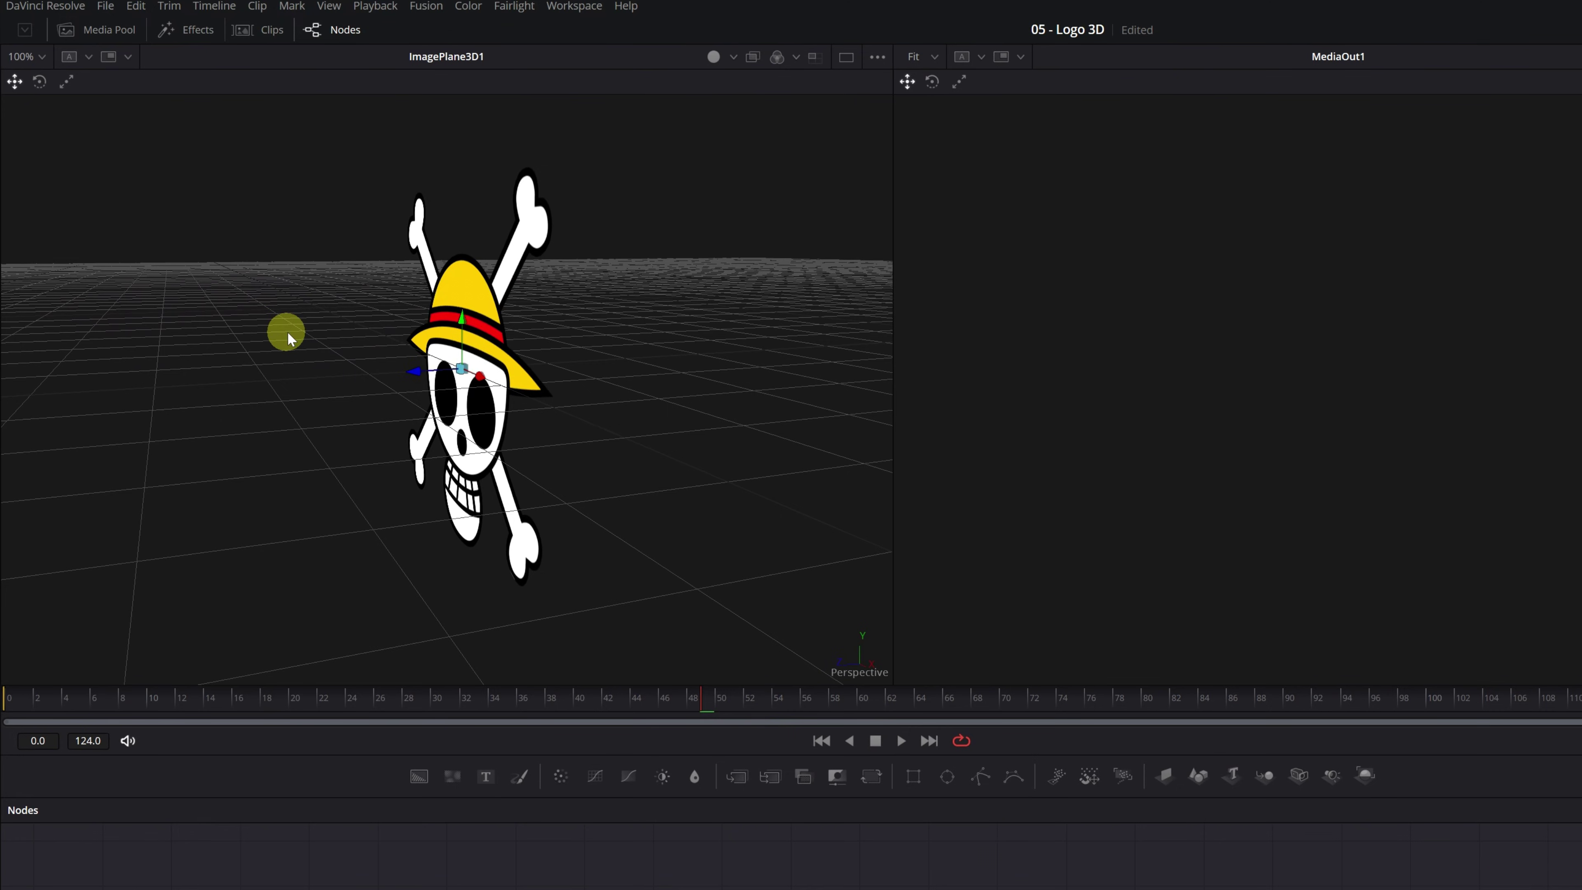
{"action": "left_click_drag", "start_coordinate": [287, 333], "coordinate": [301, 338]}
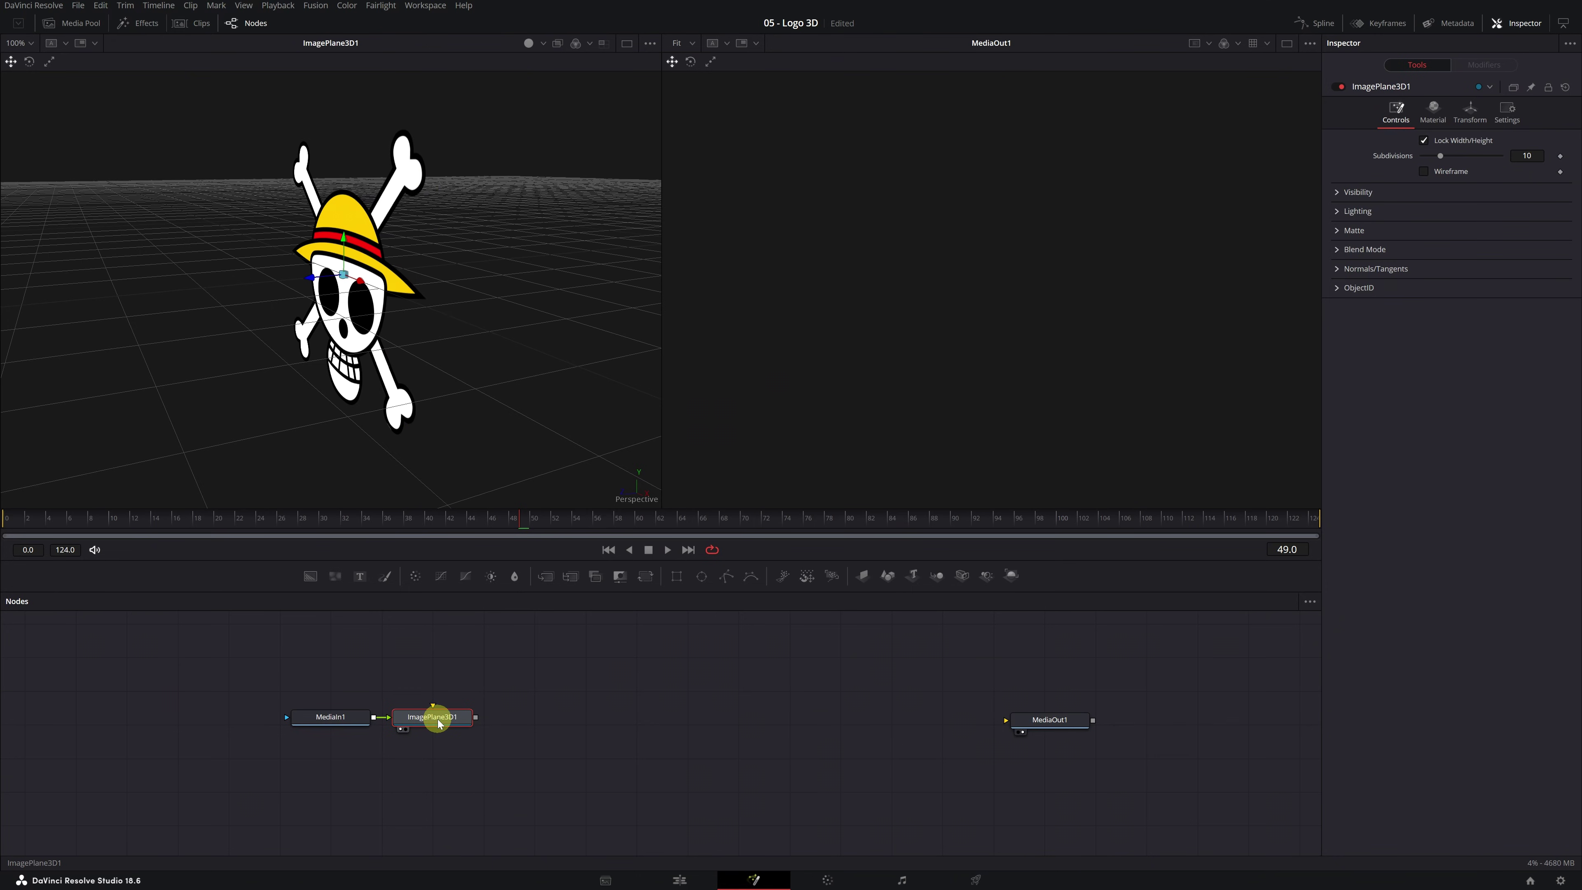
Add a Duplicate 3D node after ImagePlane3D1
{"action": "key", "text": "ctrl+space"}
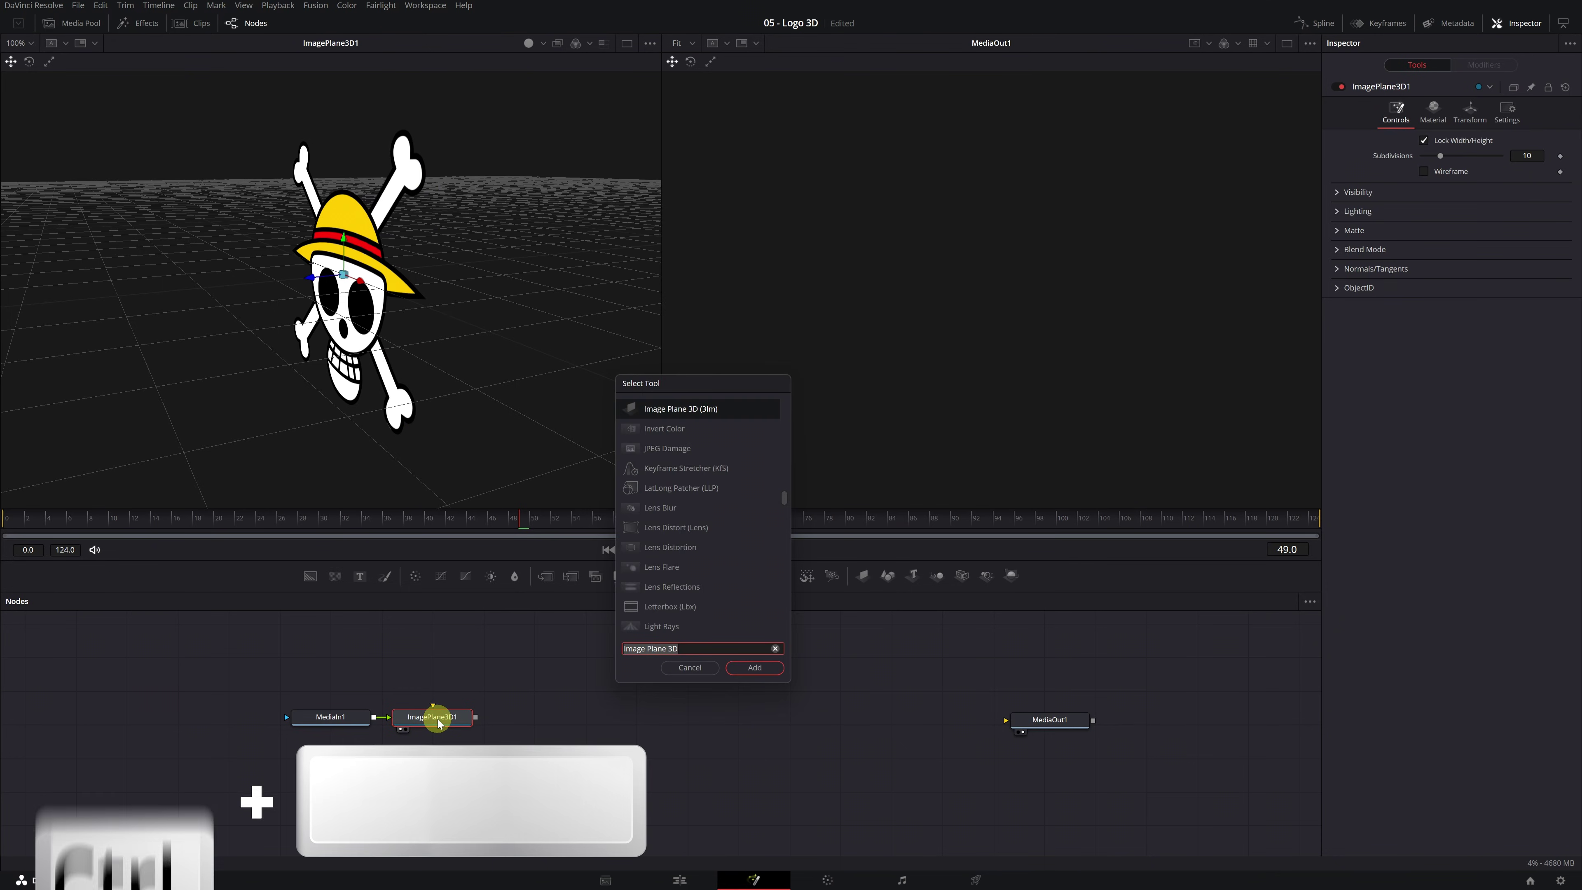
{"action": "type", "text": "du"}
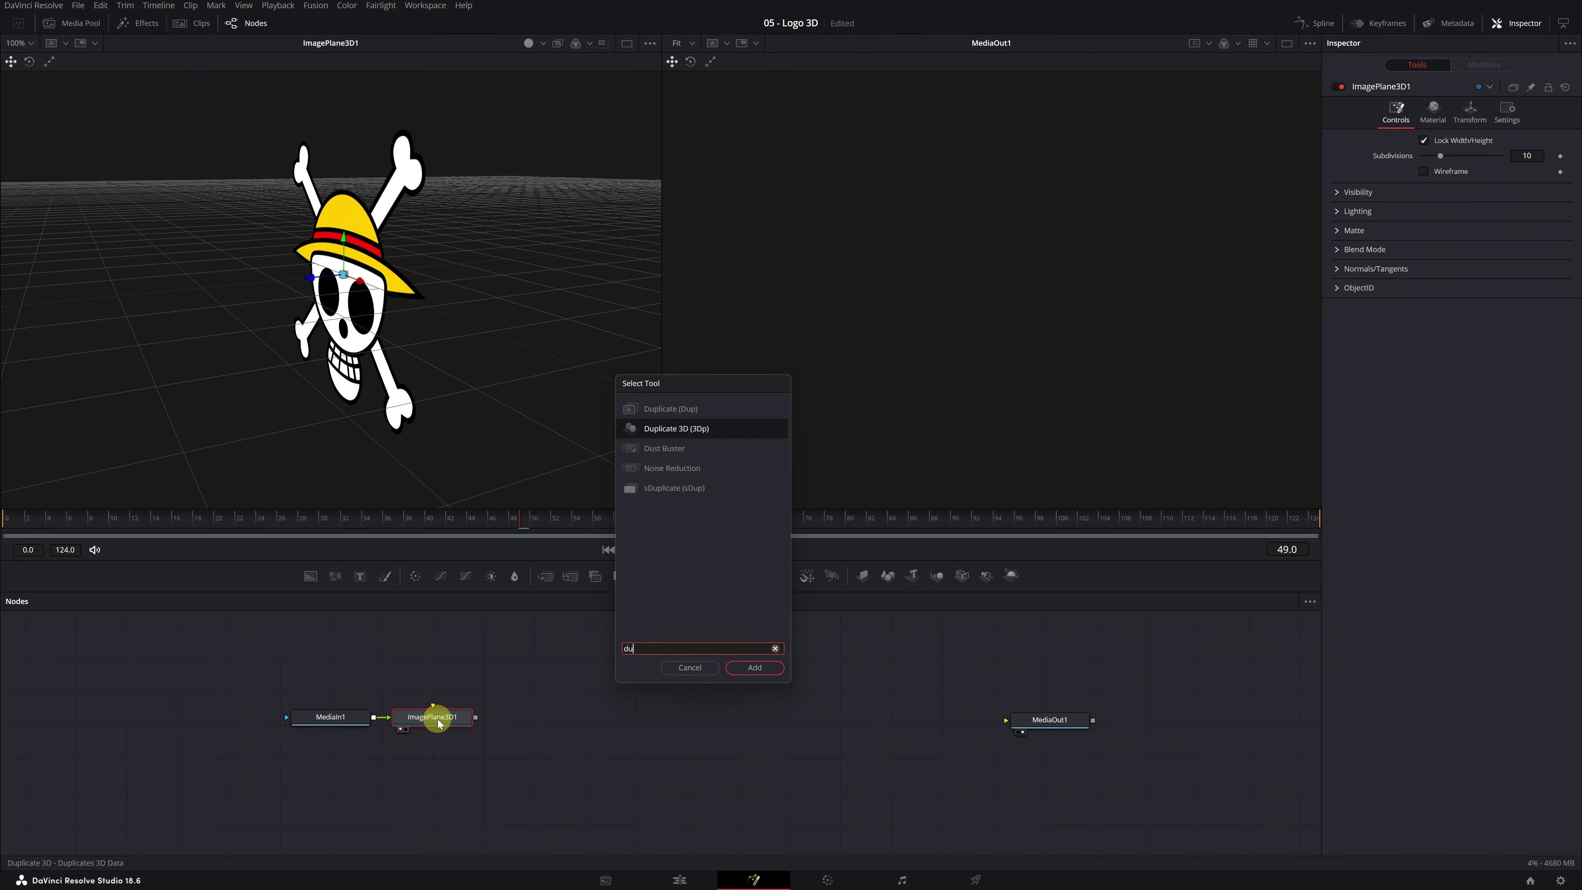
{"action": "type", "text": "plicate"}
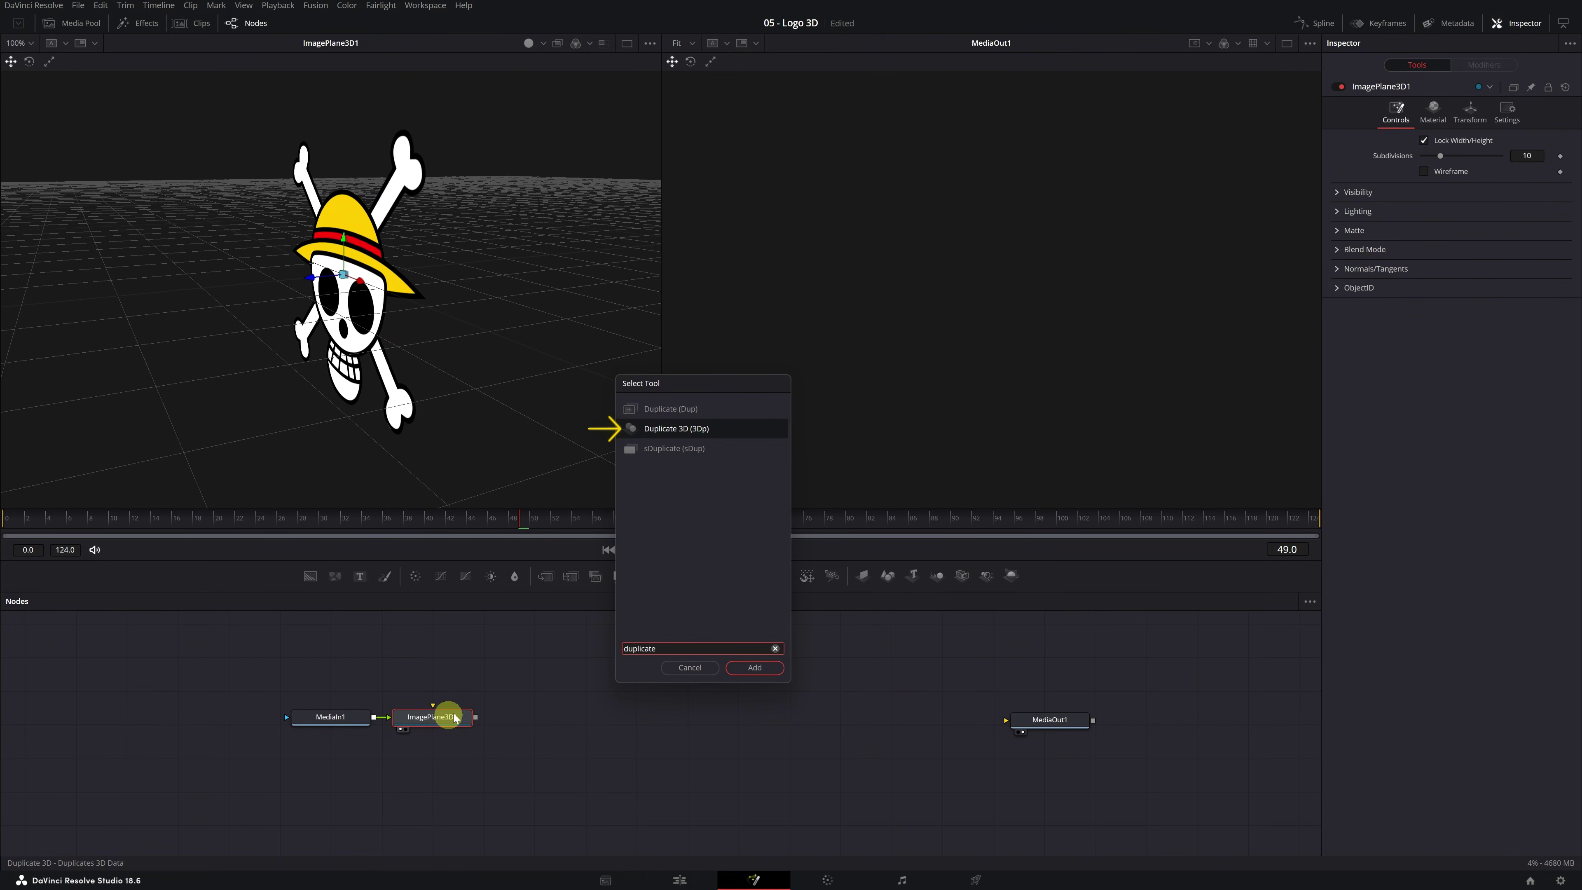
{"action": "left_click", "coordinate": [689, 432]}
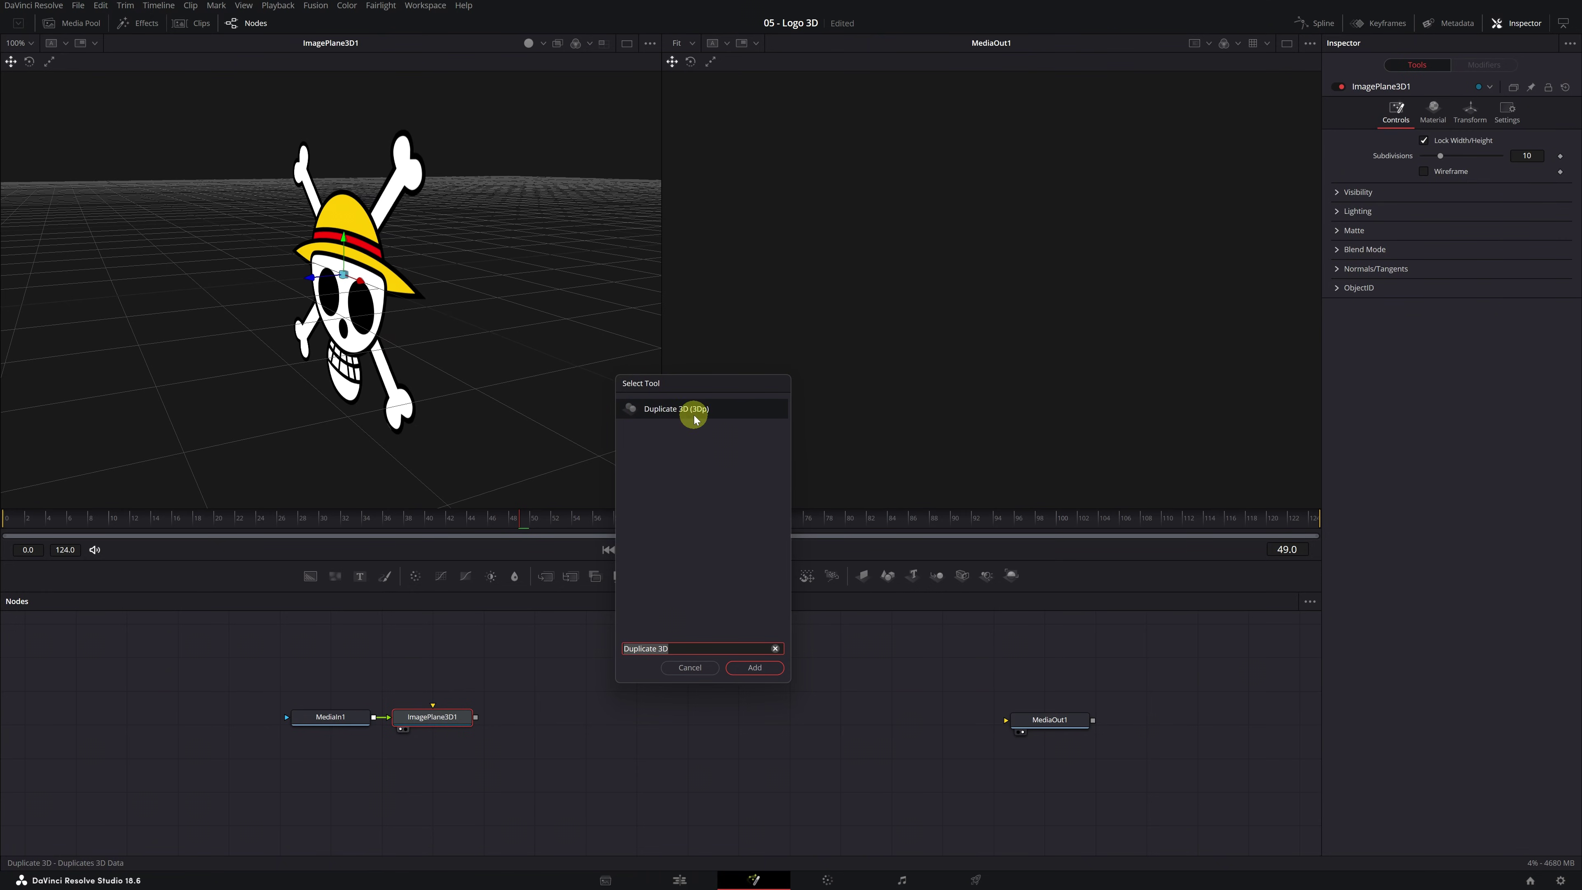
{"action": "left_click", "coordinate": [756, 667]}
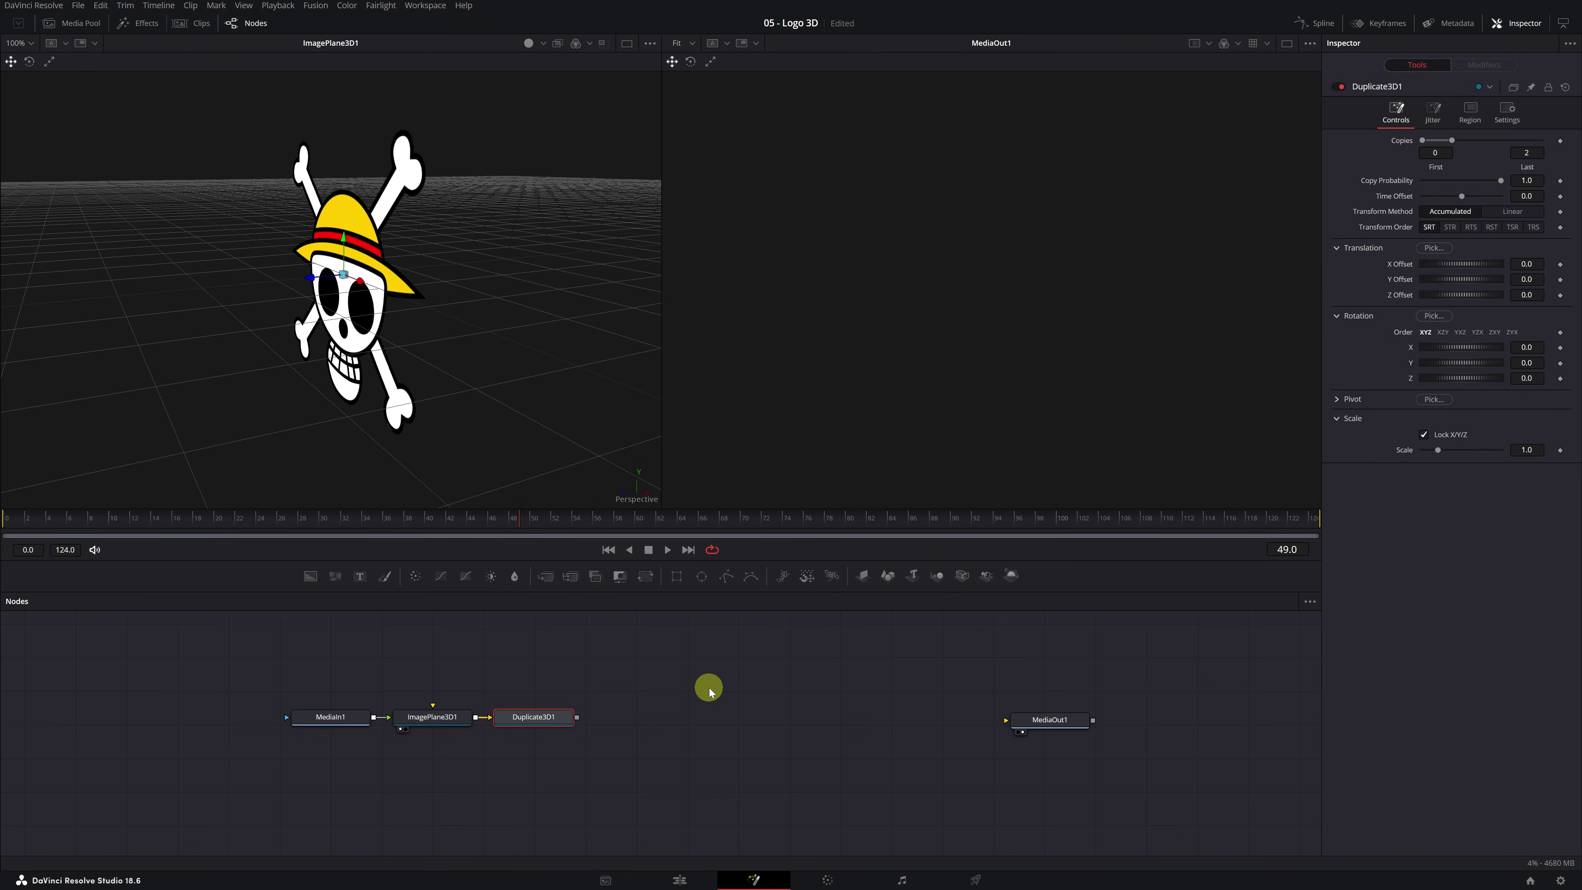
Add a Transform 3D node after Duplicate3D1
{"action": "key", "text": "ctrl+space"}
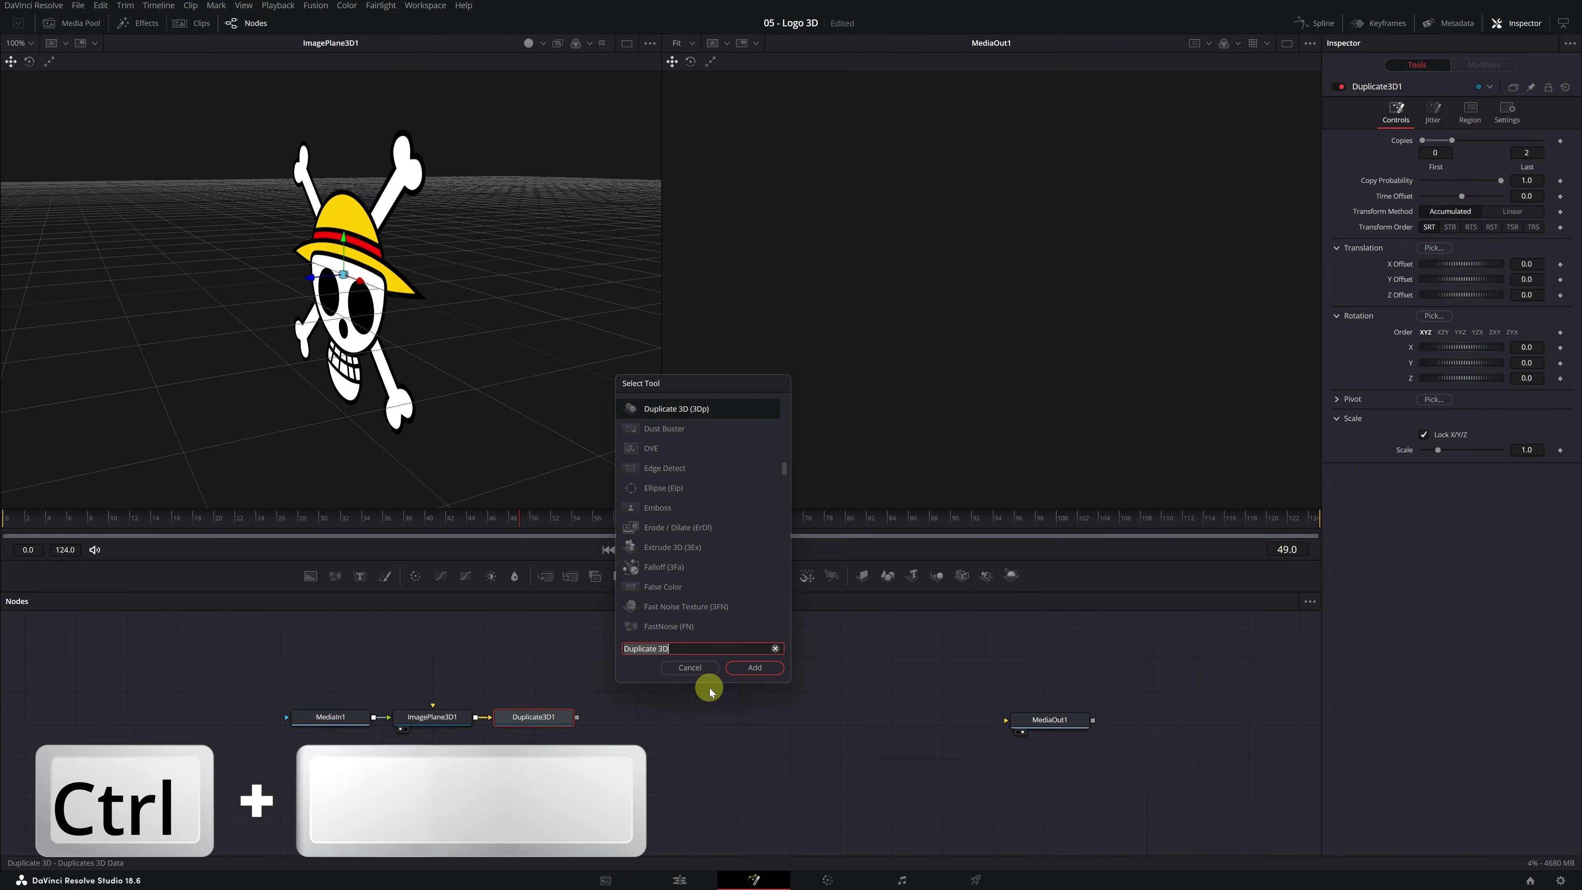
{"action": "type", "text": "trans"}
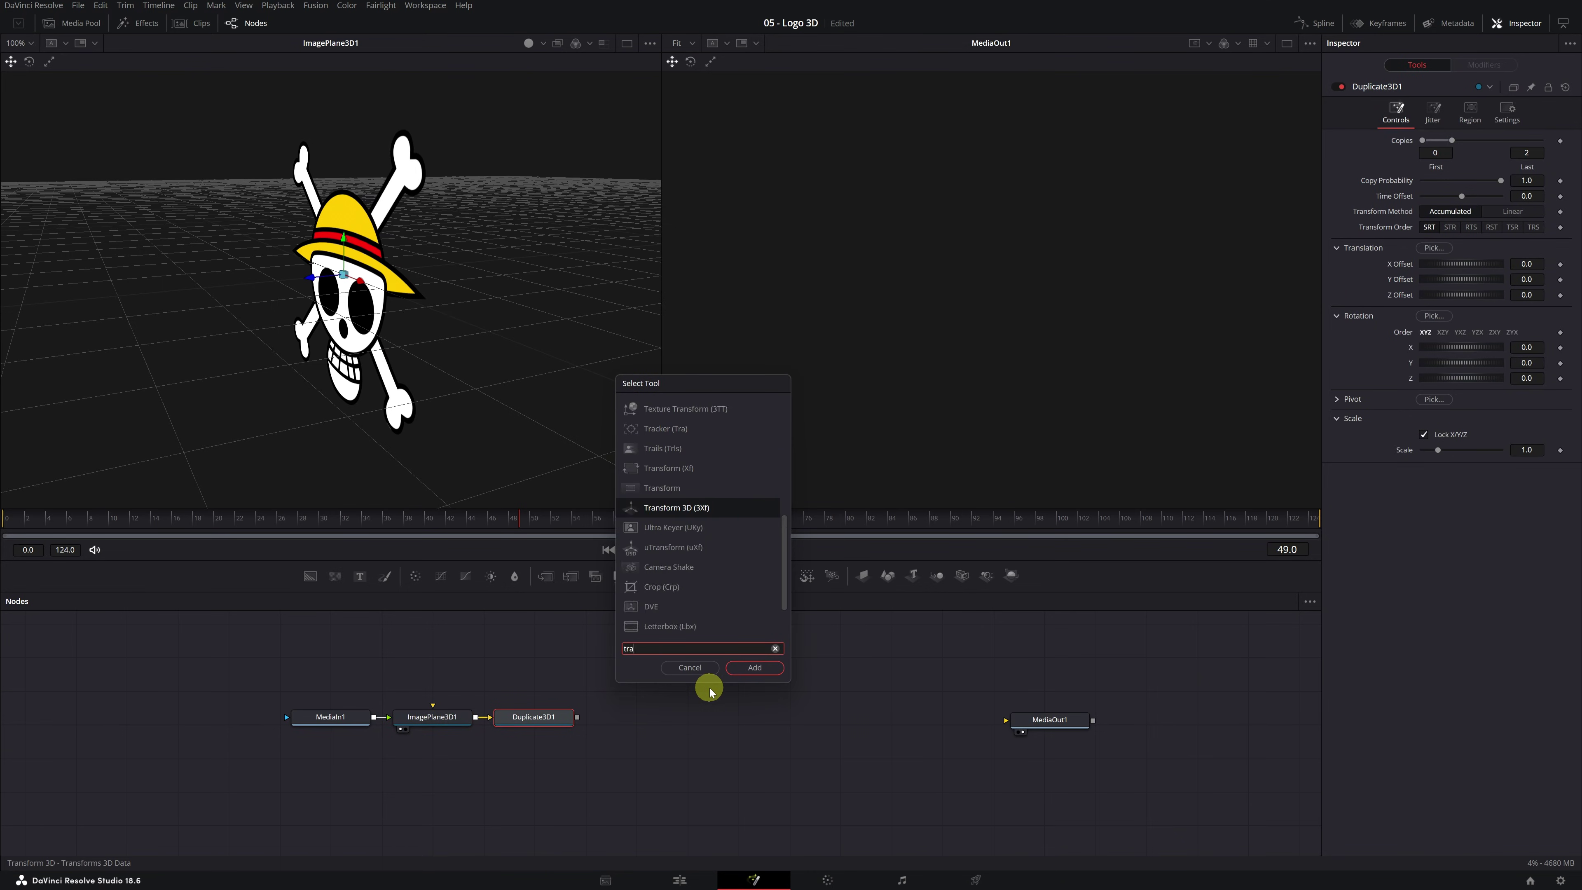
{"action": "left_click", "coordinate": [672, 506]}
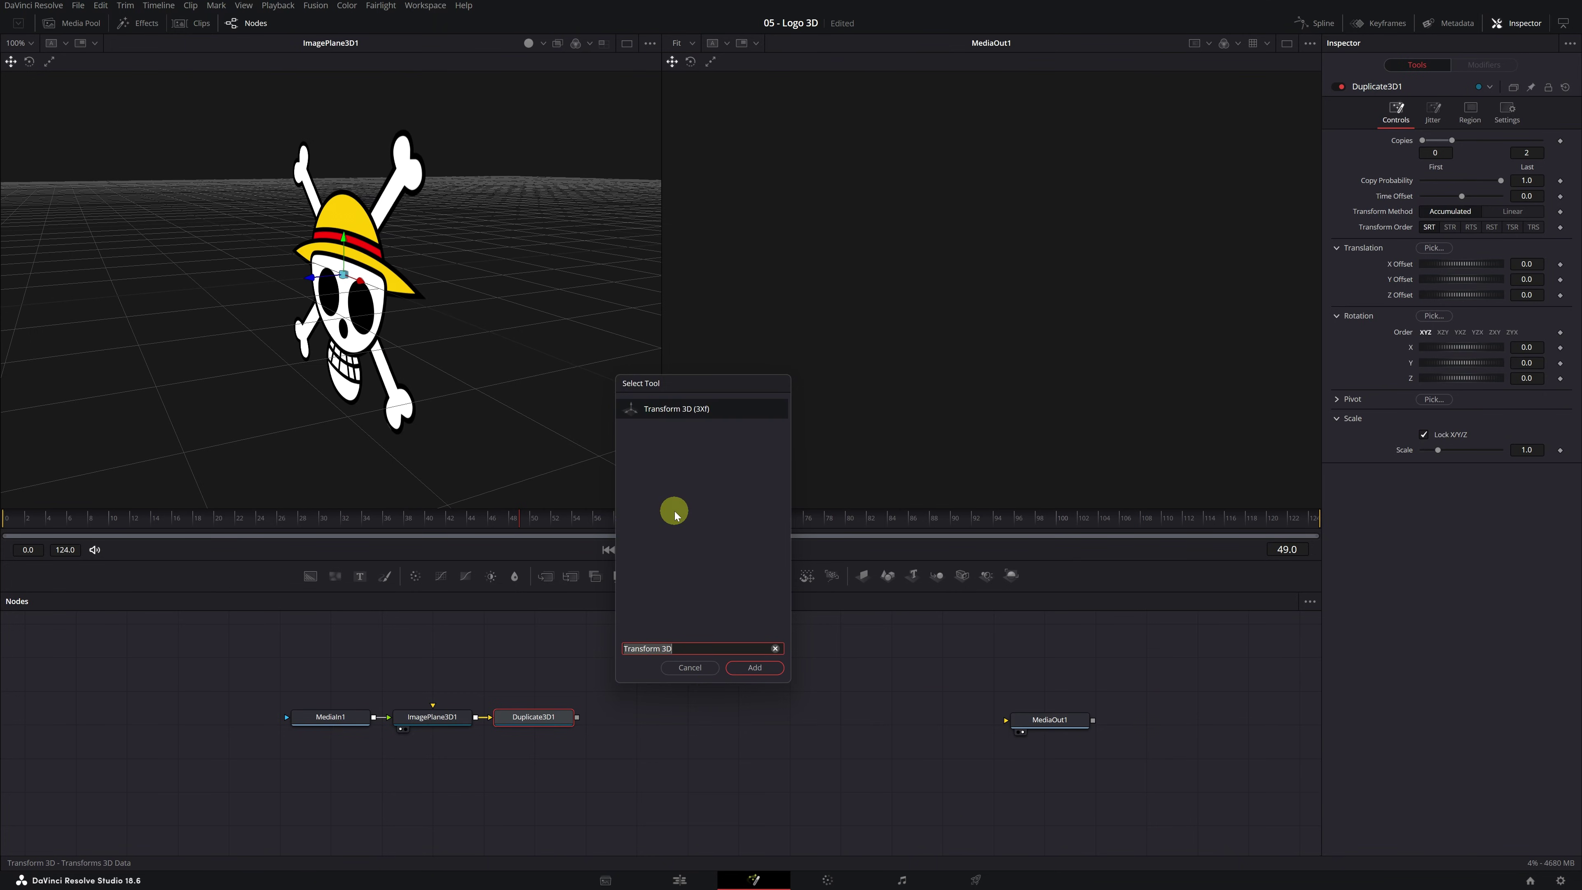
{"action": "left_click", "coordinate": [750, 664]}
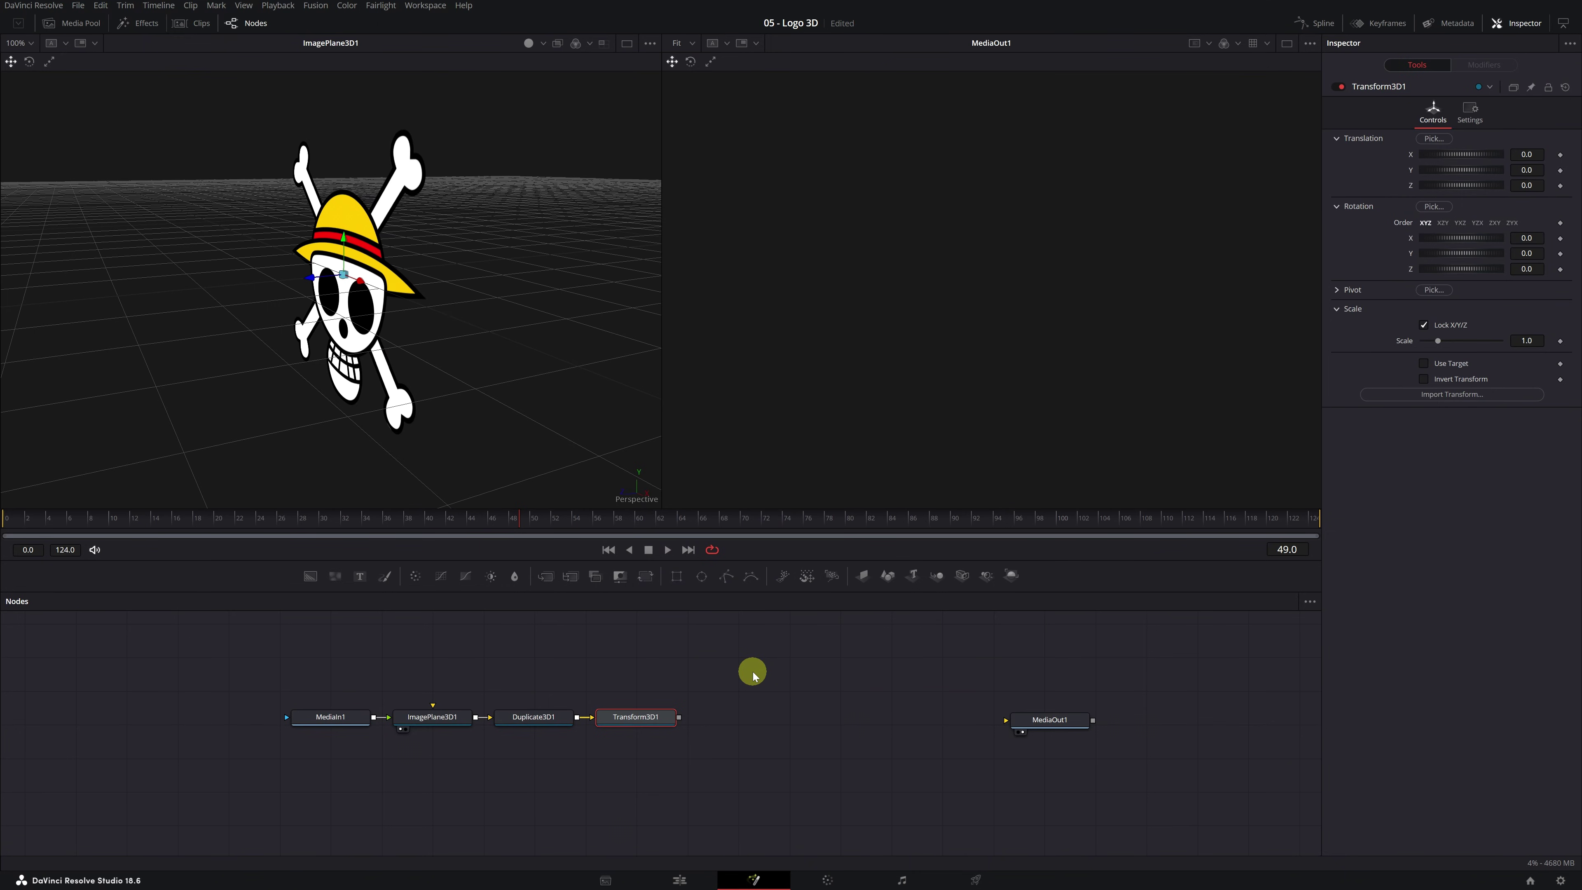
Add a Renderer 3D node after Transform3D1
{"action": "key", "text": "ctrl+space"}
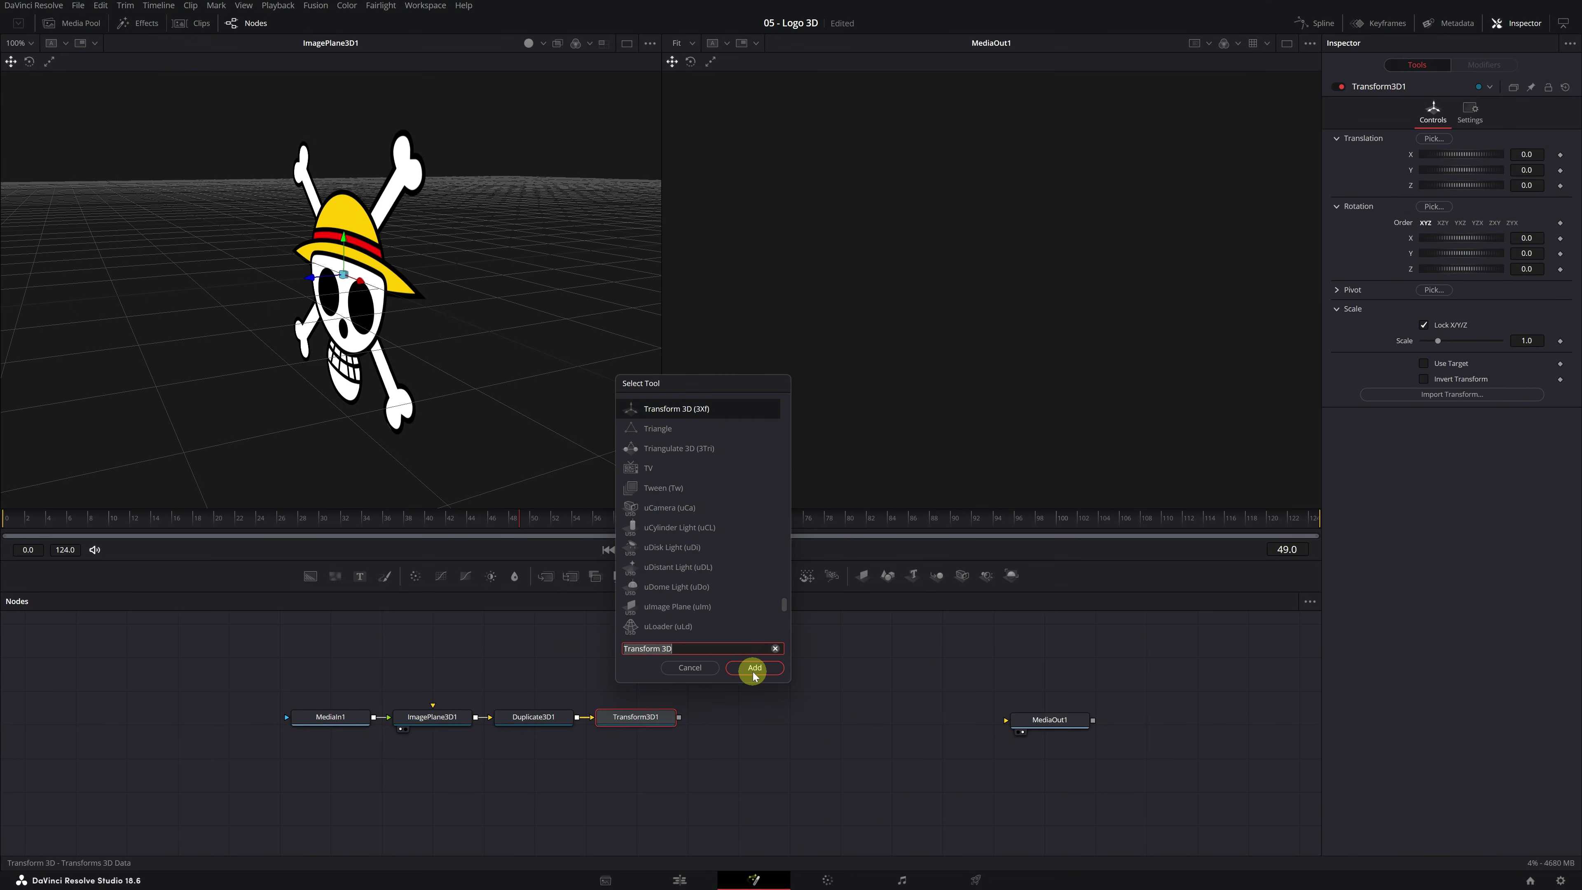
{"action": "type", "text": "rende"}
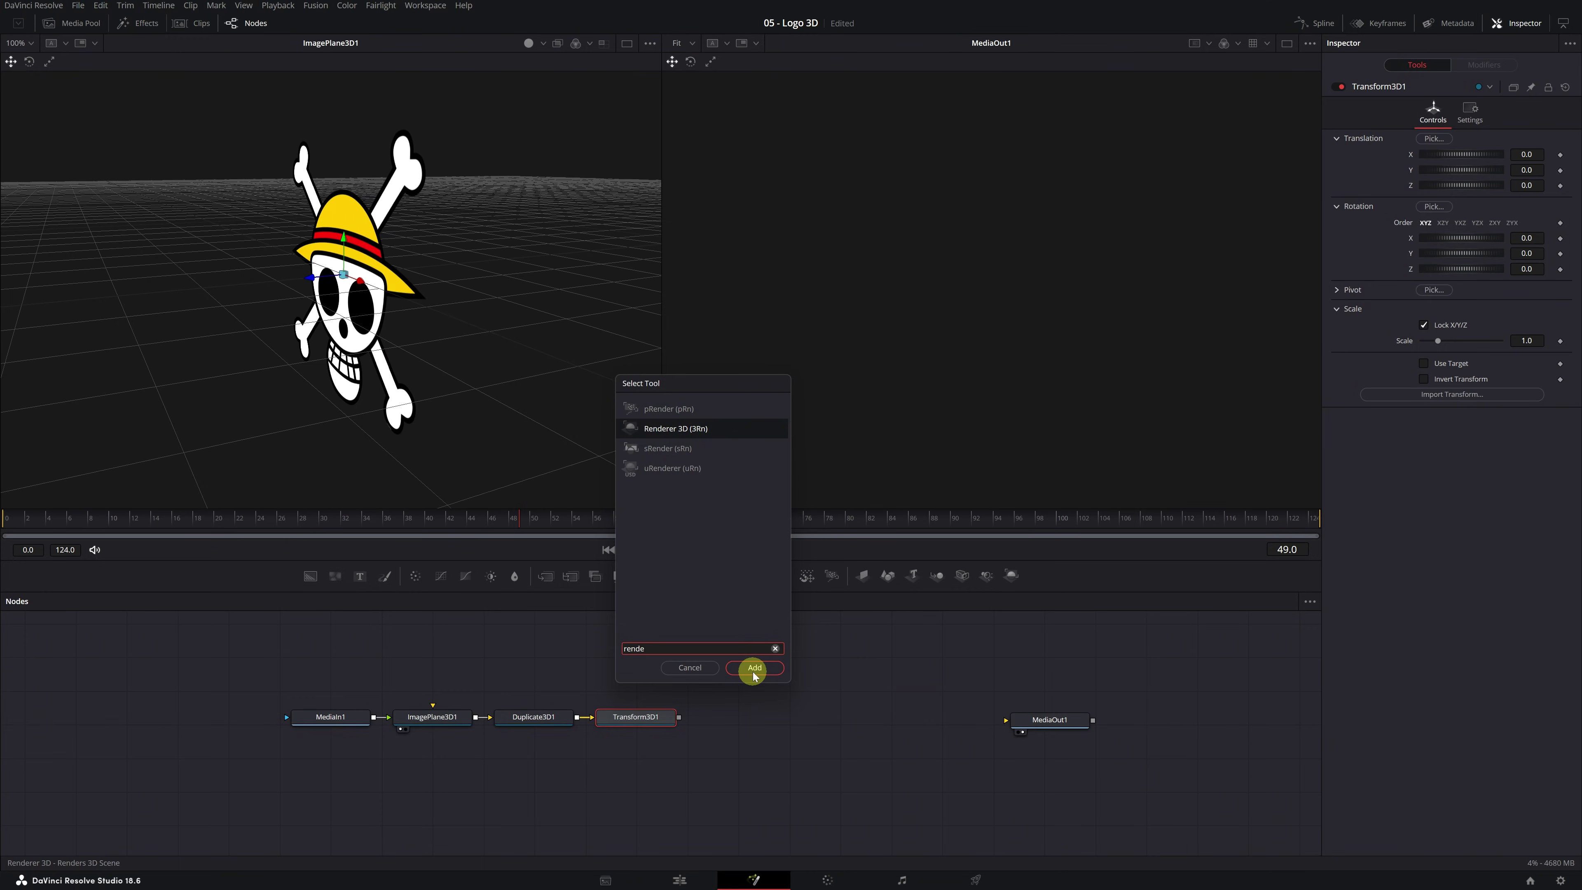
{"action": "type", "text": "rer"}
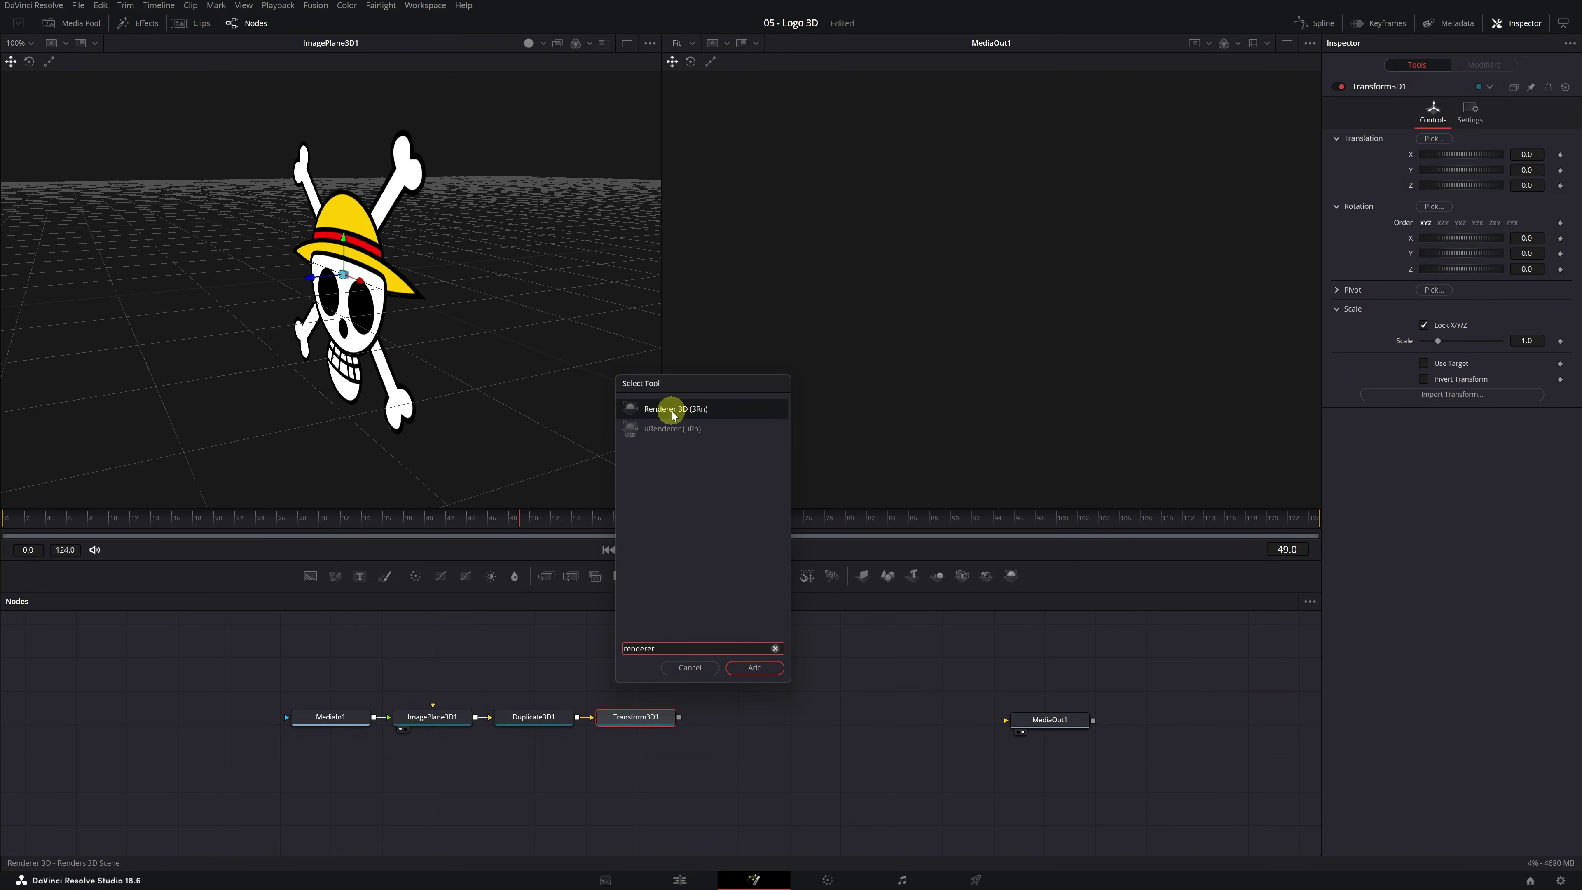
{"action": "left_click", "coordinate": [756, 669]}
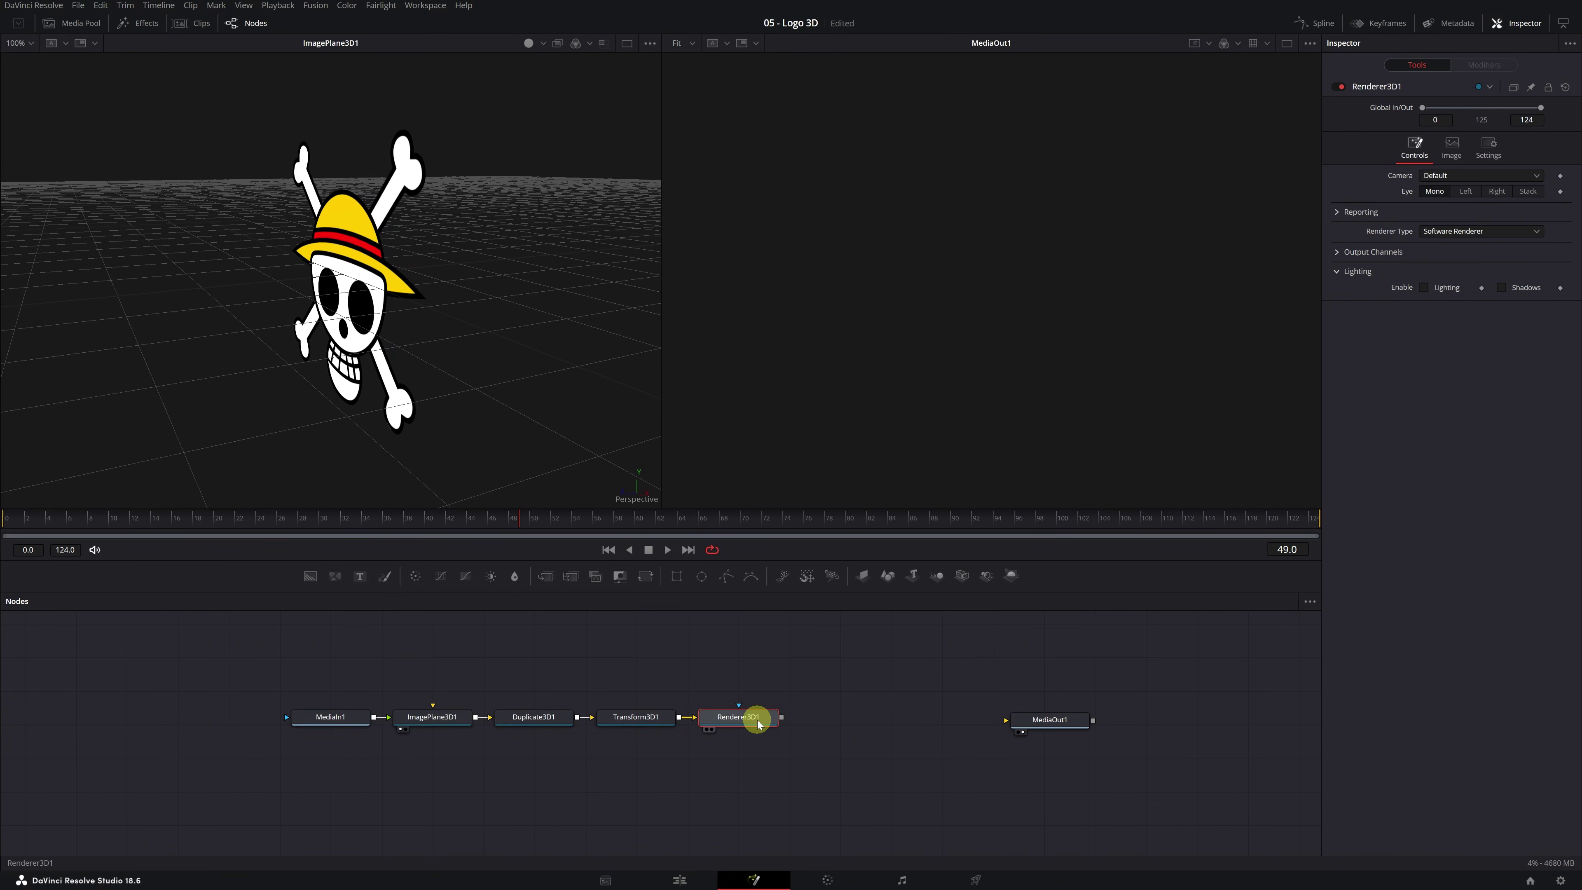
{"action": "left_click_drag", "start_coordinate": [781, 718], "coordinate": [1004, 722]}
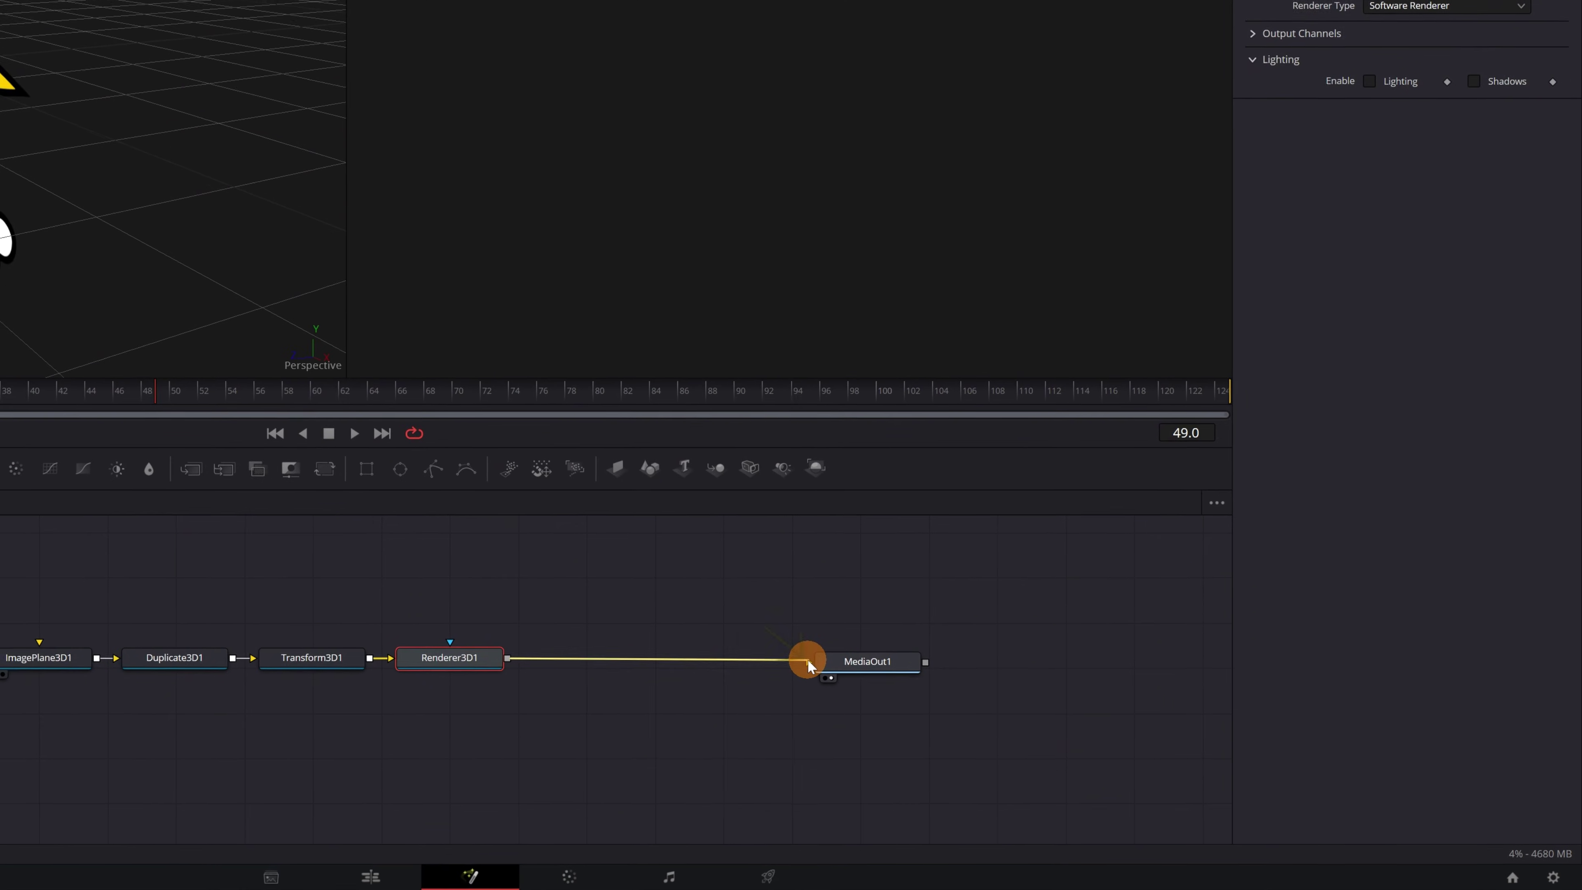
{"action": "left_click_drag", "start_coordinate": [807, 660], "coordinate": [808, 661]}
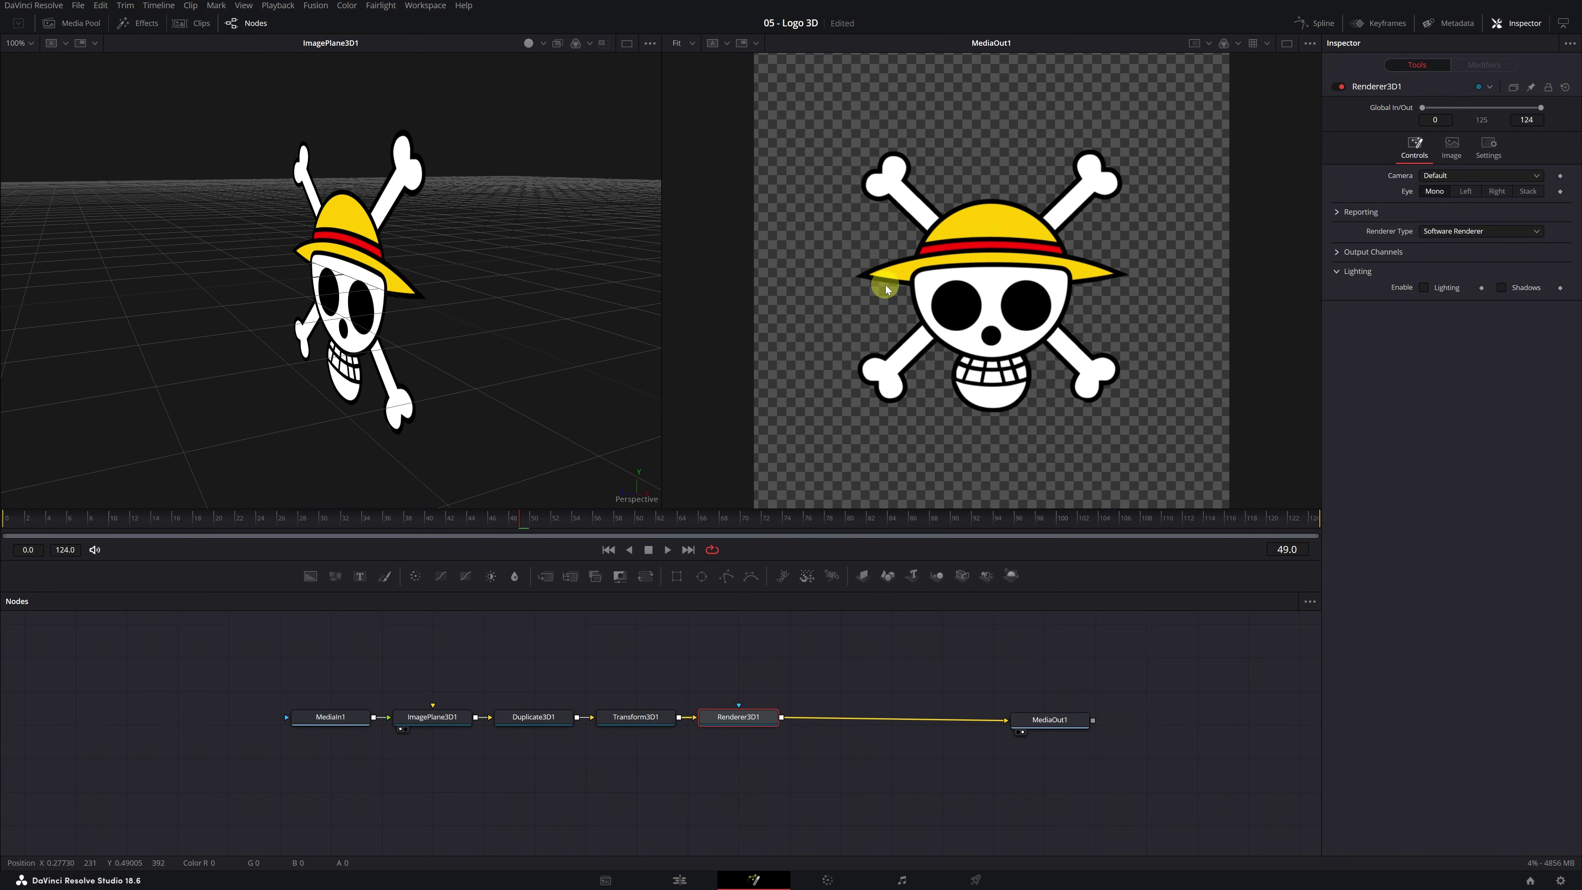
{"action": "left_click", "coordinate": [1286, 44]}
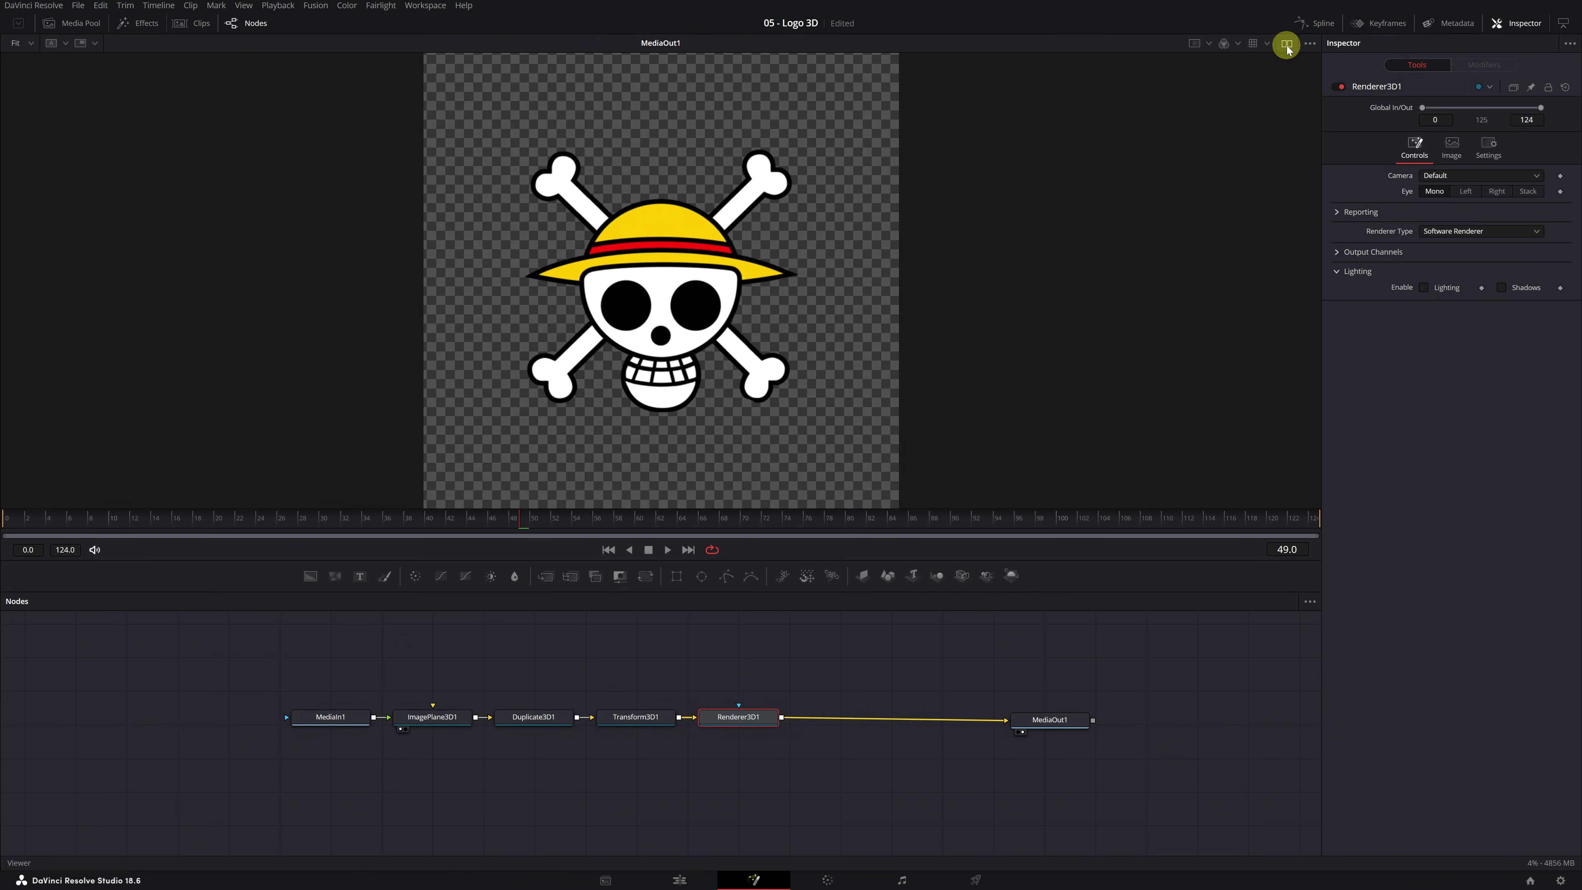
{"action": "left_click", "coordinate": [1287, 45]}
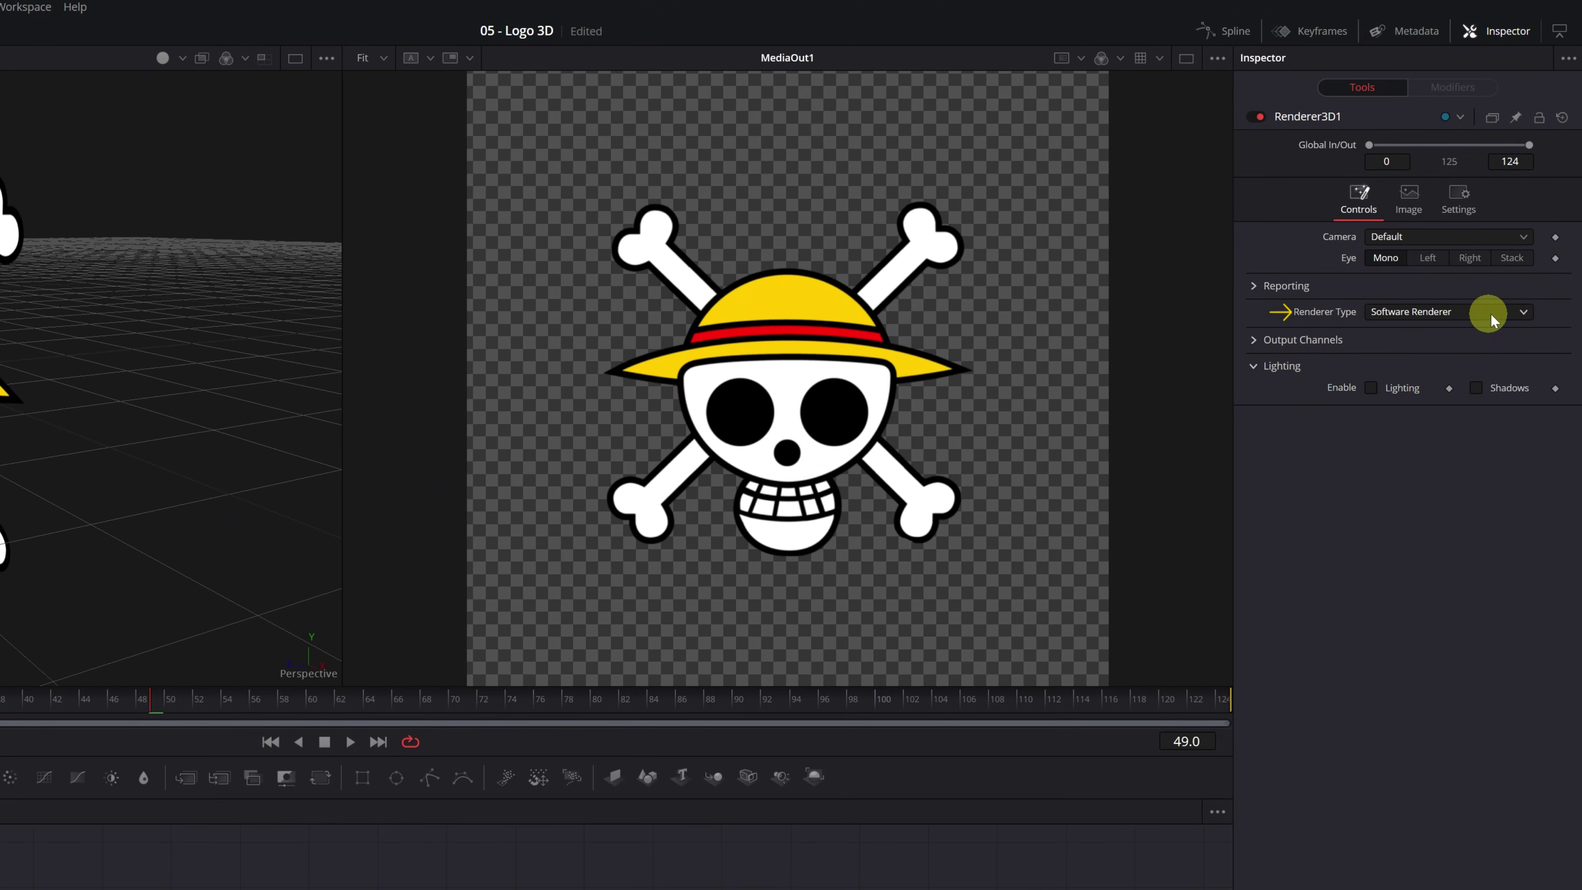
Change Renderer3D1's Renderer Type from Software Renderer to Hardware Renderer
{"action": "left_click", "coordinate": [1522, 312]}
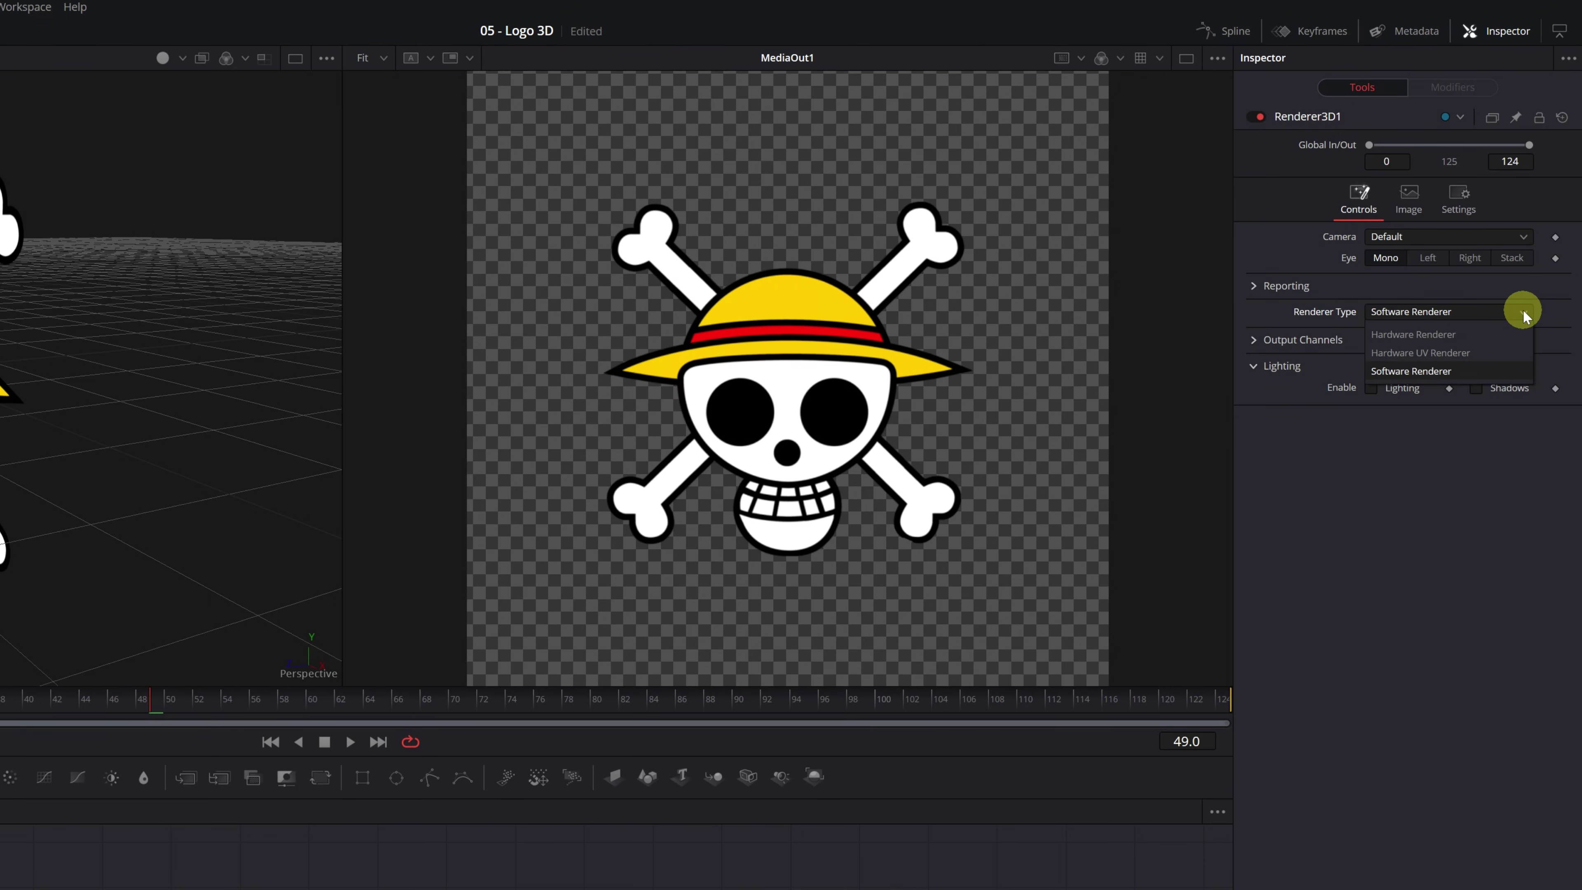
{"action": "left_click", "coordinate": [1388, 335]}
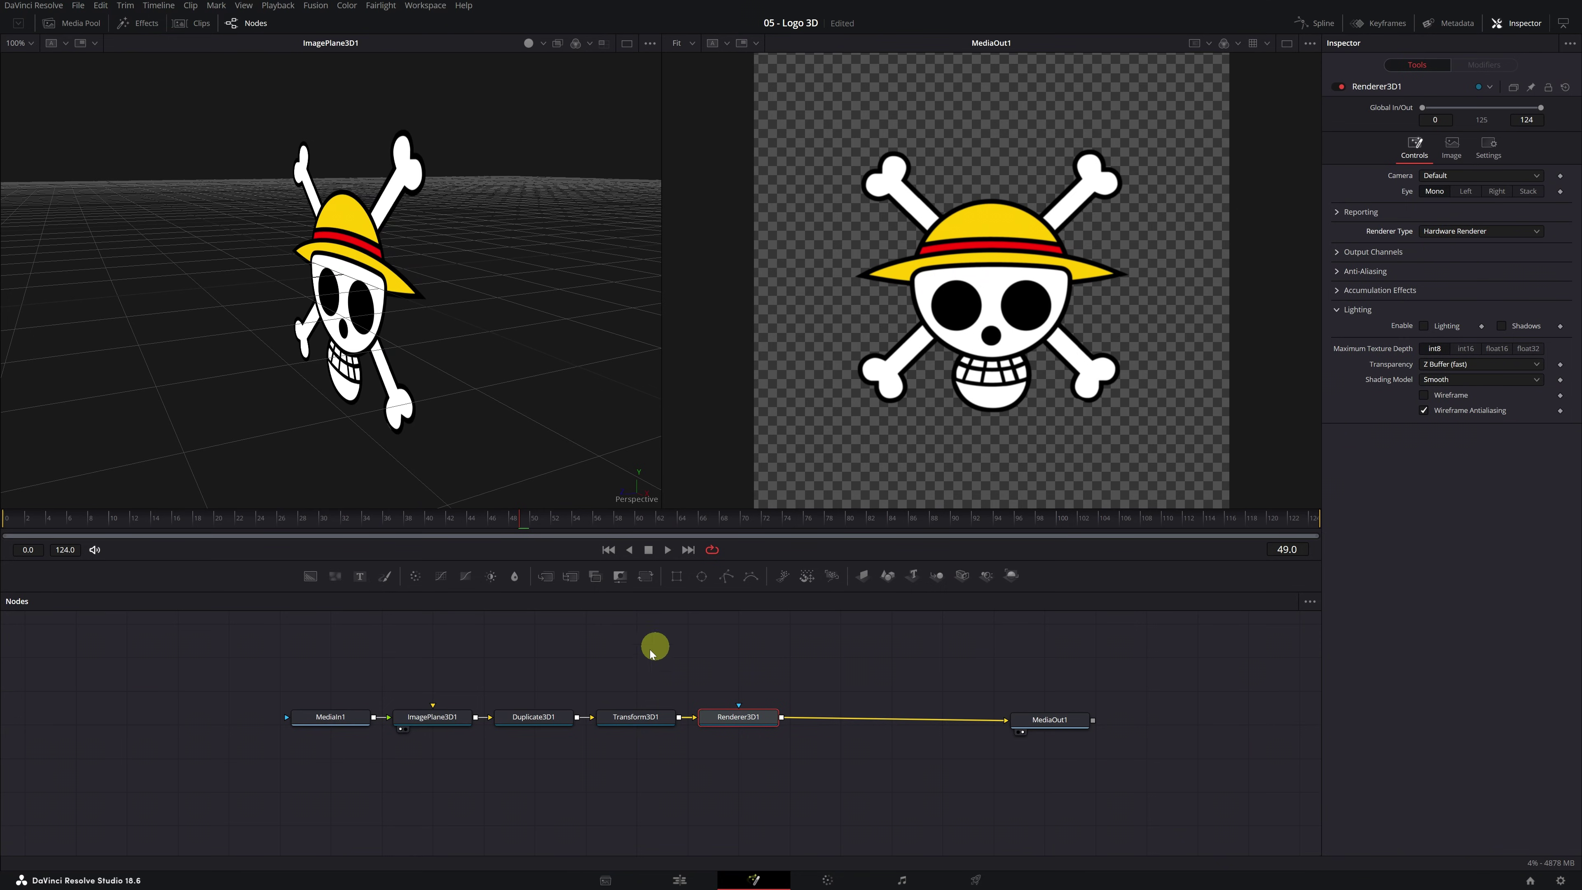
Show Duplicate3D1 in the left viewer and set its Copies Last to 200
{"action": "left_click", "coordinate": [530, 725]}
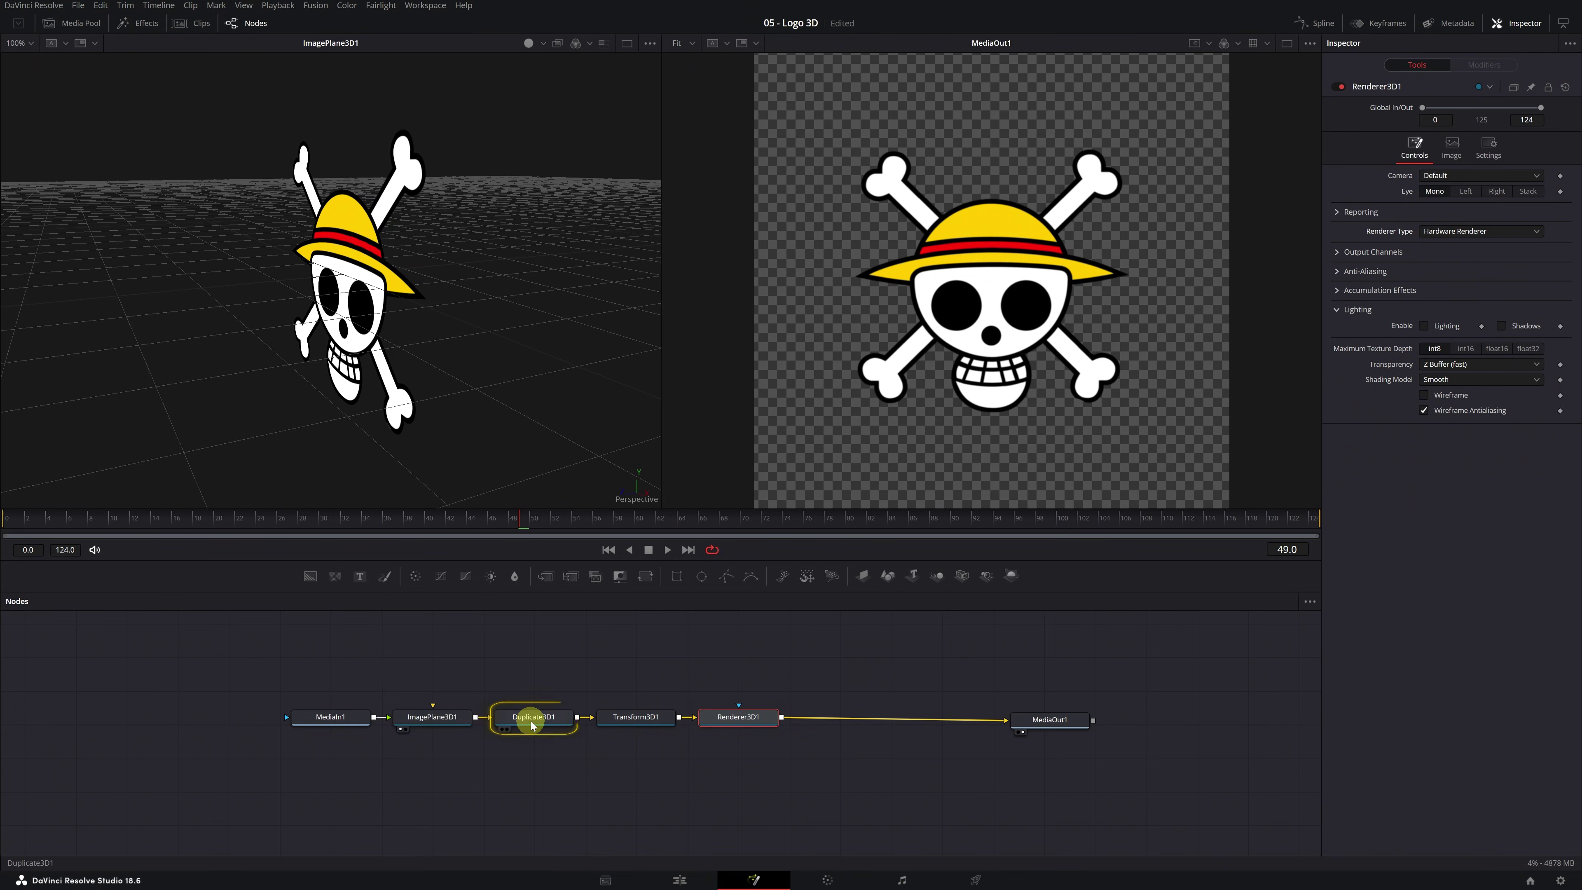
{"action": "left_click", "coordinate": [502, 730]}
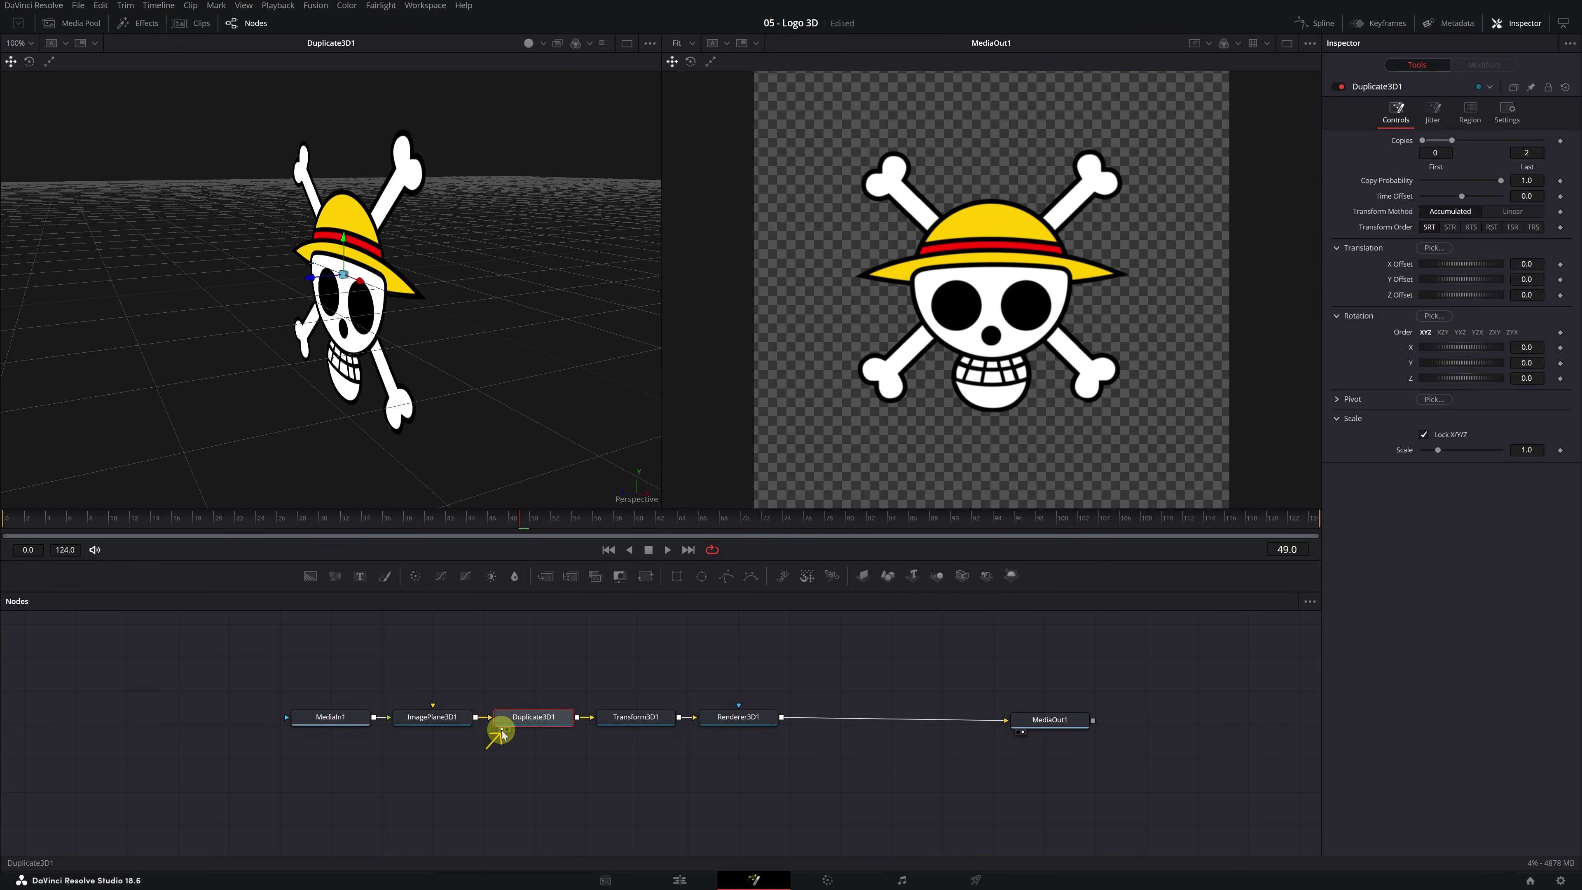
{"action": "left_click", "coordinate": [1521, 25]}
{"action": "left_click", "coordinate": [1523, 28]}
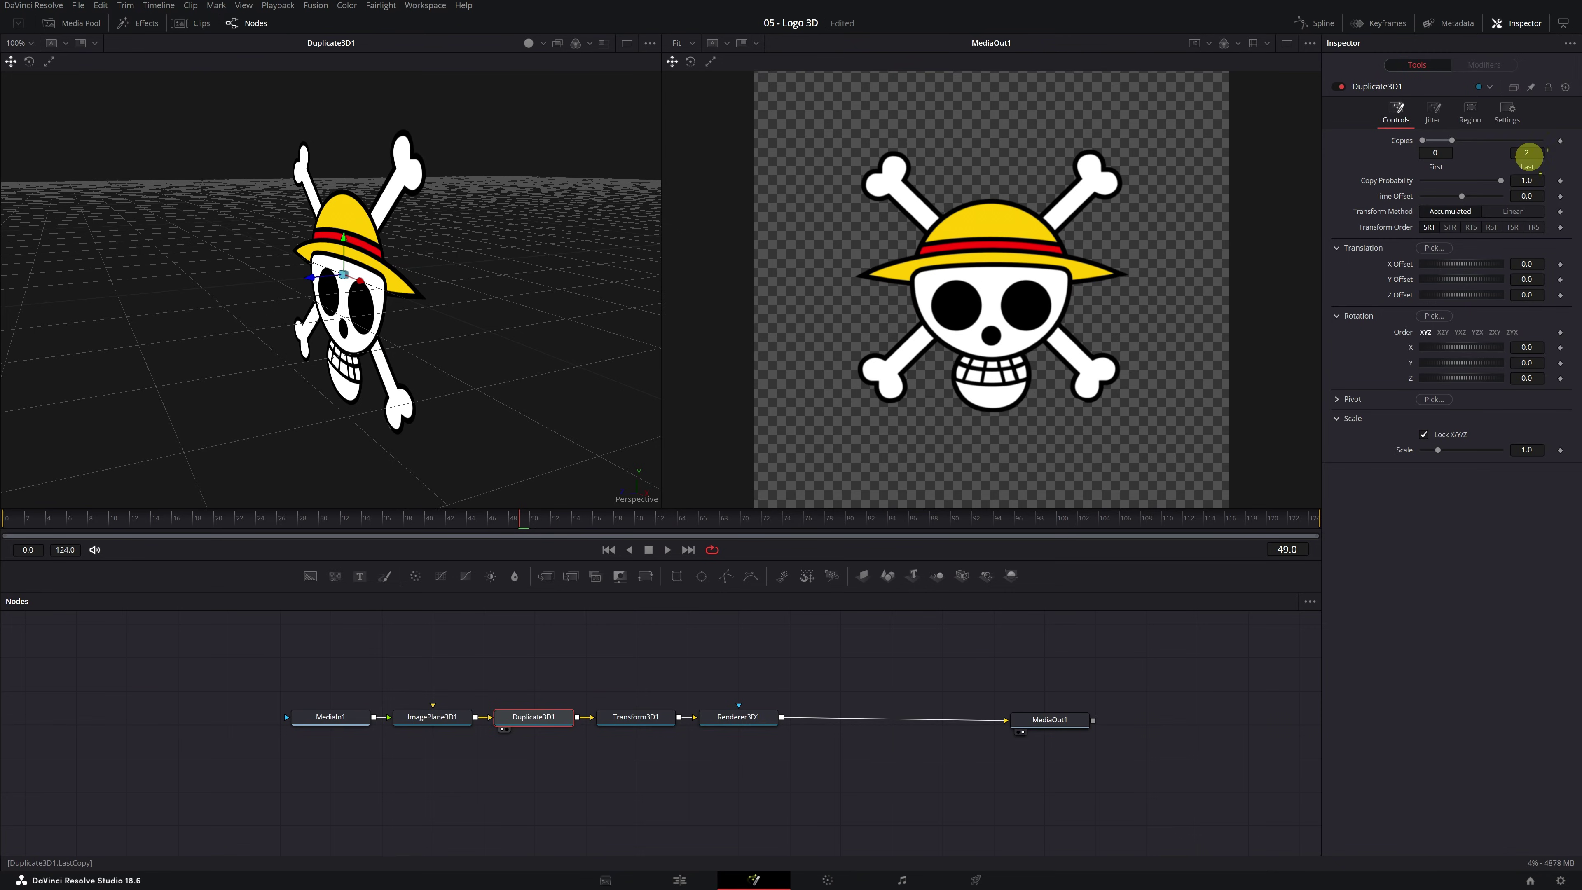
{"action": "left_click", "coordinate": [1526, 153]}
{"action": "key", "text": "Tab"}
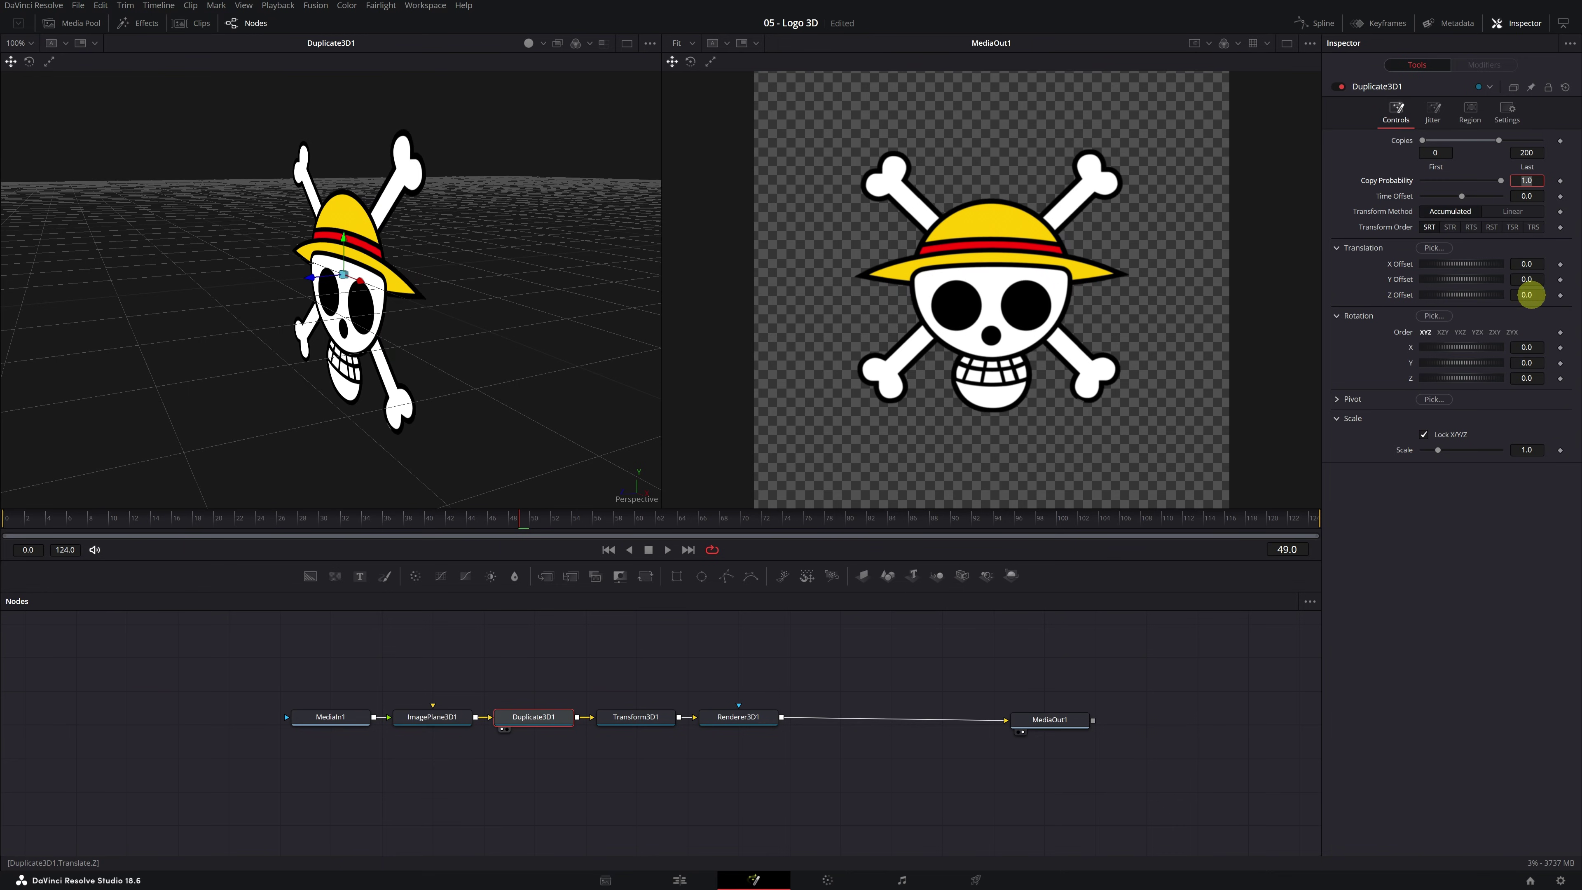
Set Duplicate3D1's Z Offset to 0.0001 and orbit the view to check the skull's thickness
{"action": "left_click", "coordinate": [1529, 294]}
{"action": "type", "text": "0.24"}
{"action": "key", "text": "Return"}
{"action": "left_click_drag", "start_coordinate": [1531, 294], "coordinate": [1530, 295]}
{"action": "left_click", "coordinate": [1535, 295]}
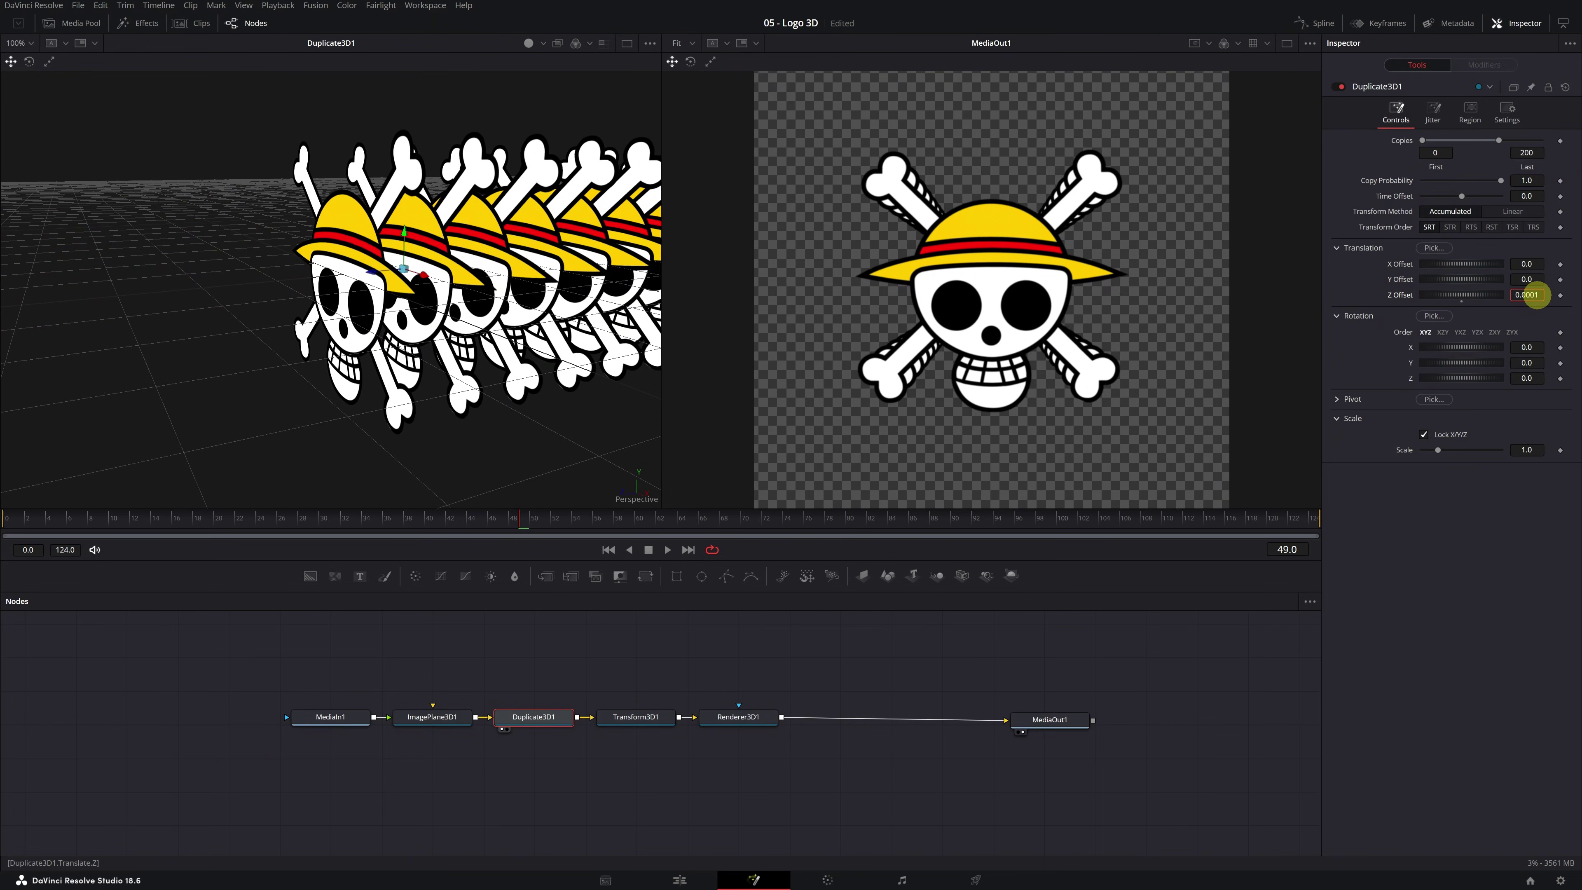
{"action": "key", "text": "Tab"}
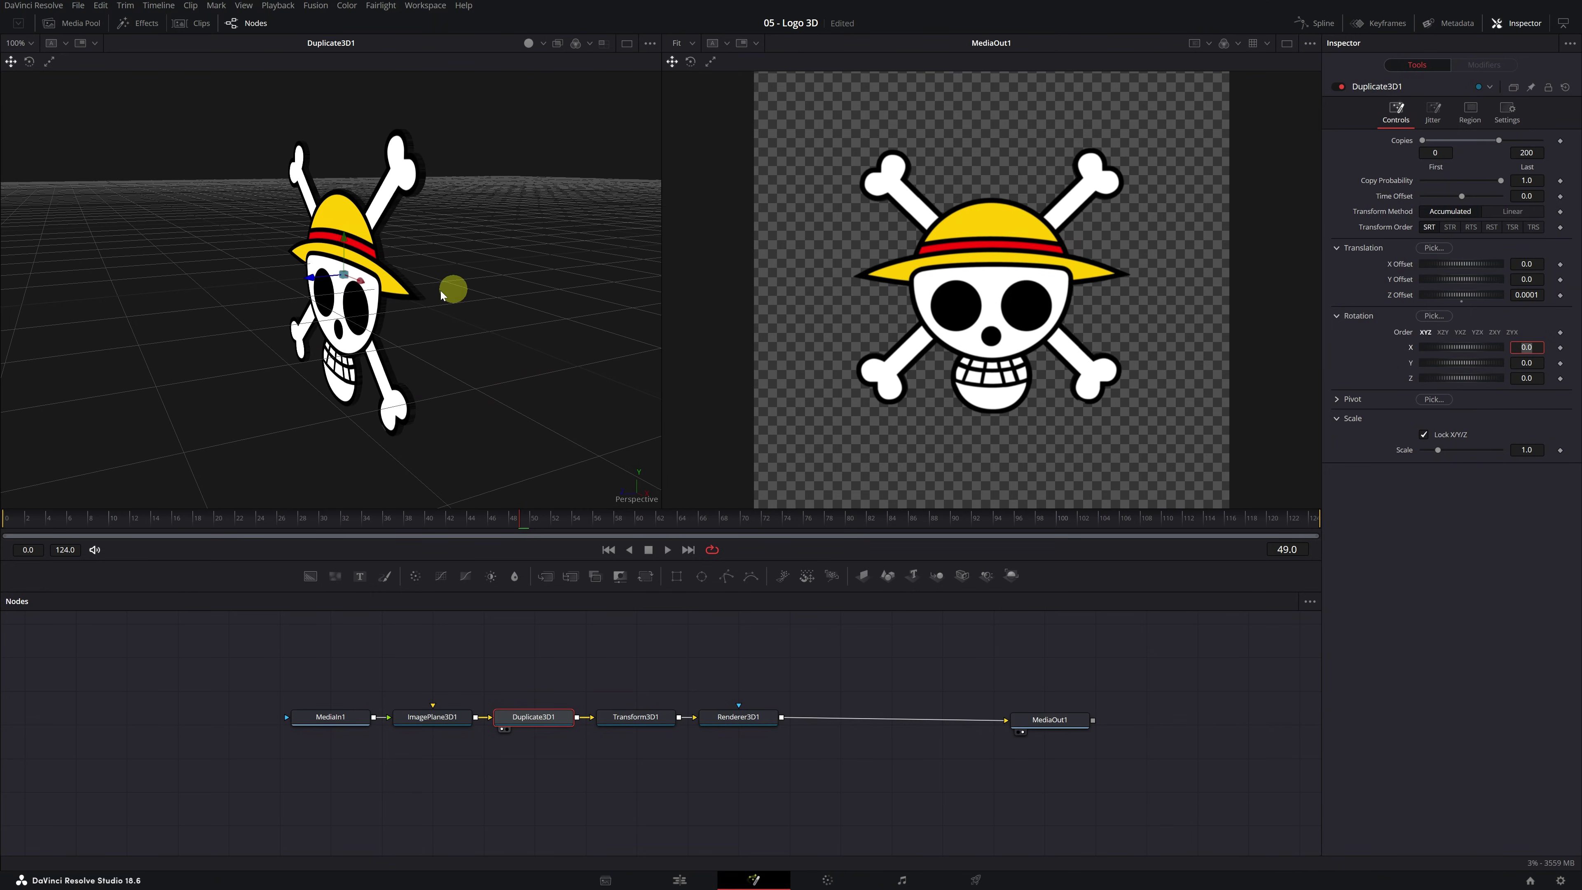
{"action": "left_click_drag", "start_coordinate": [394, 298], "coordinate": [336, 298]}
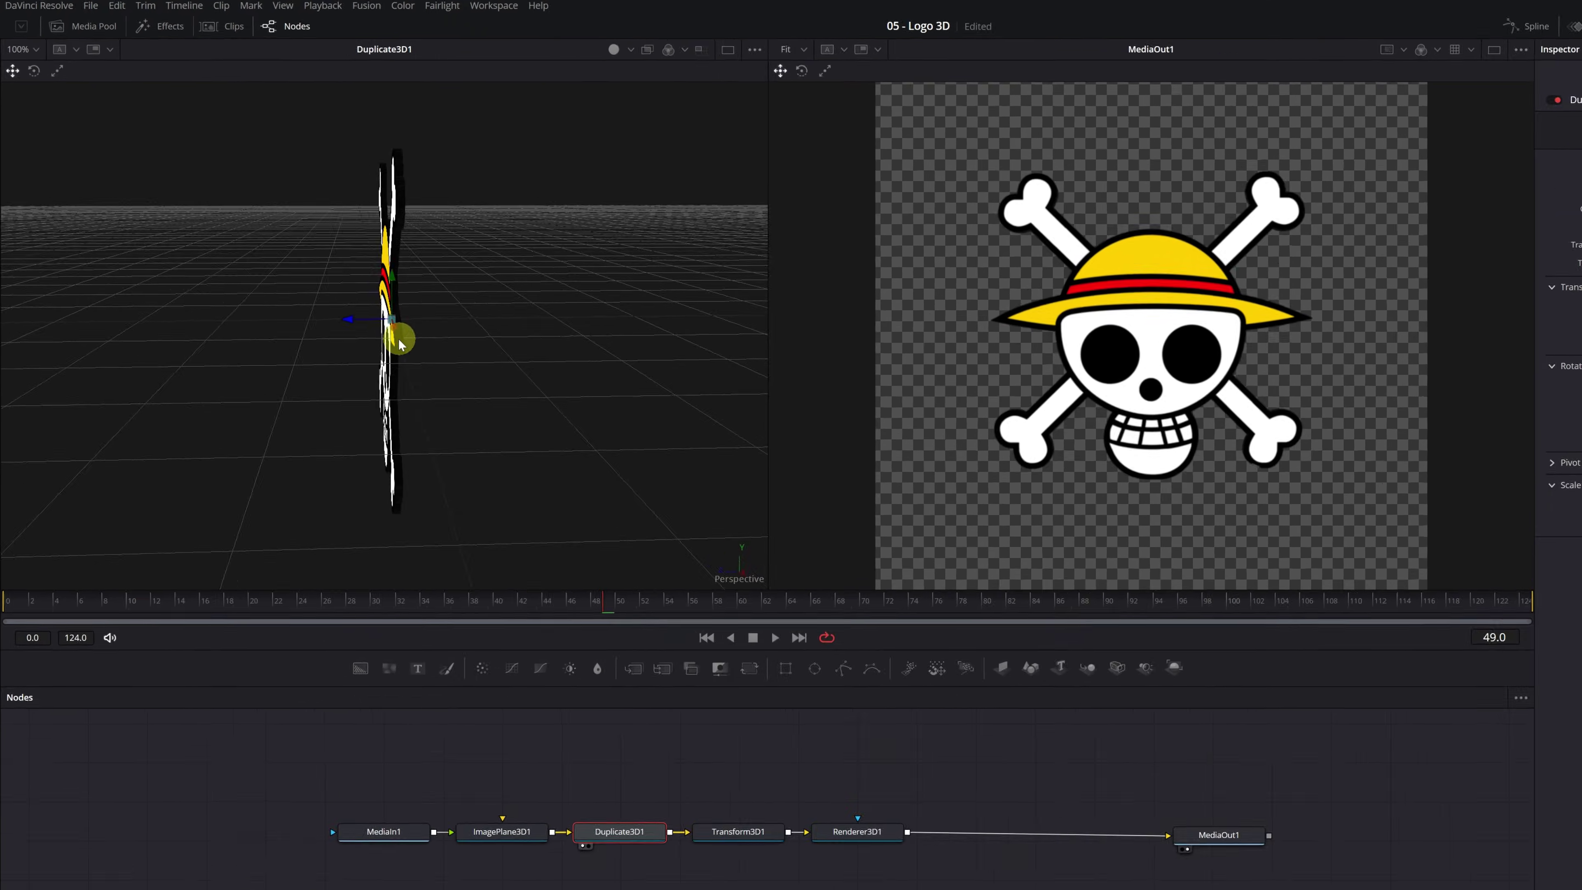
{"action": "left_click_drag", "start_coordinate": [455, 404], "coordinate": [572, 355]}
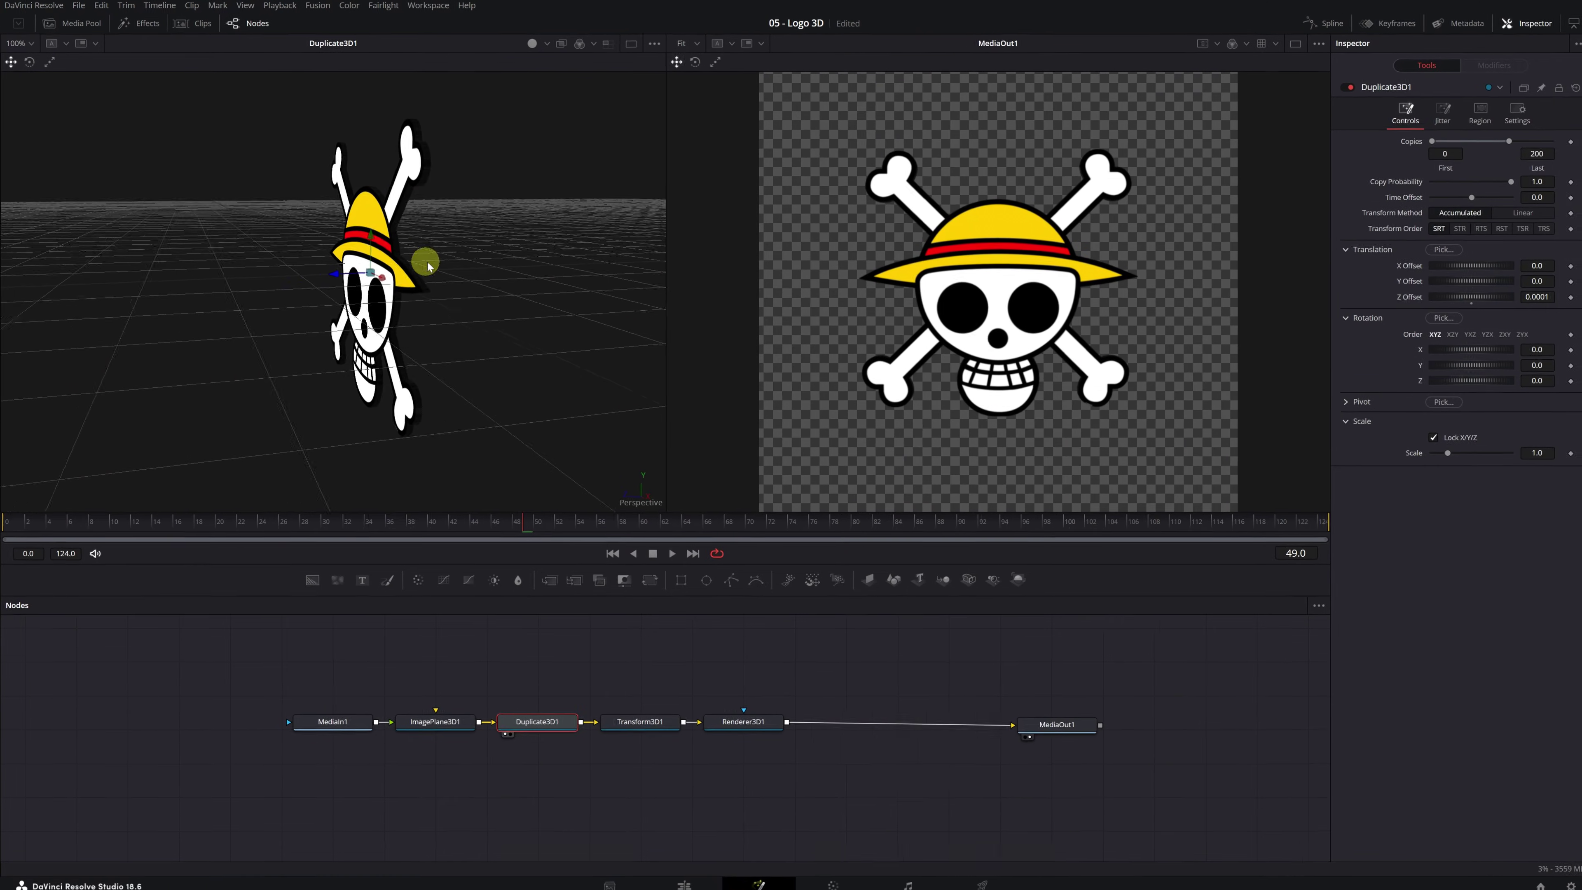
{"action": "left_click_drag", "start_coordinate": [427, 266], "coordinate": [392, 269]}
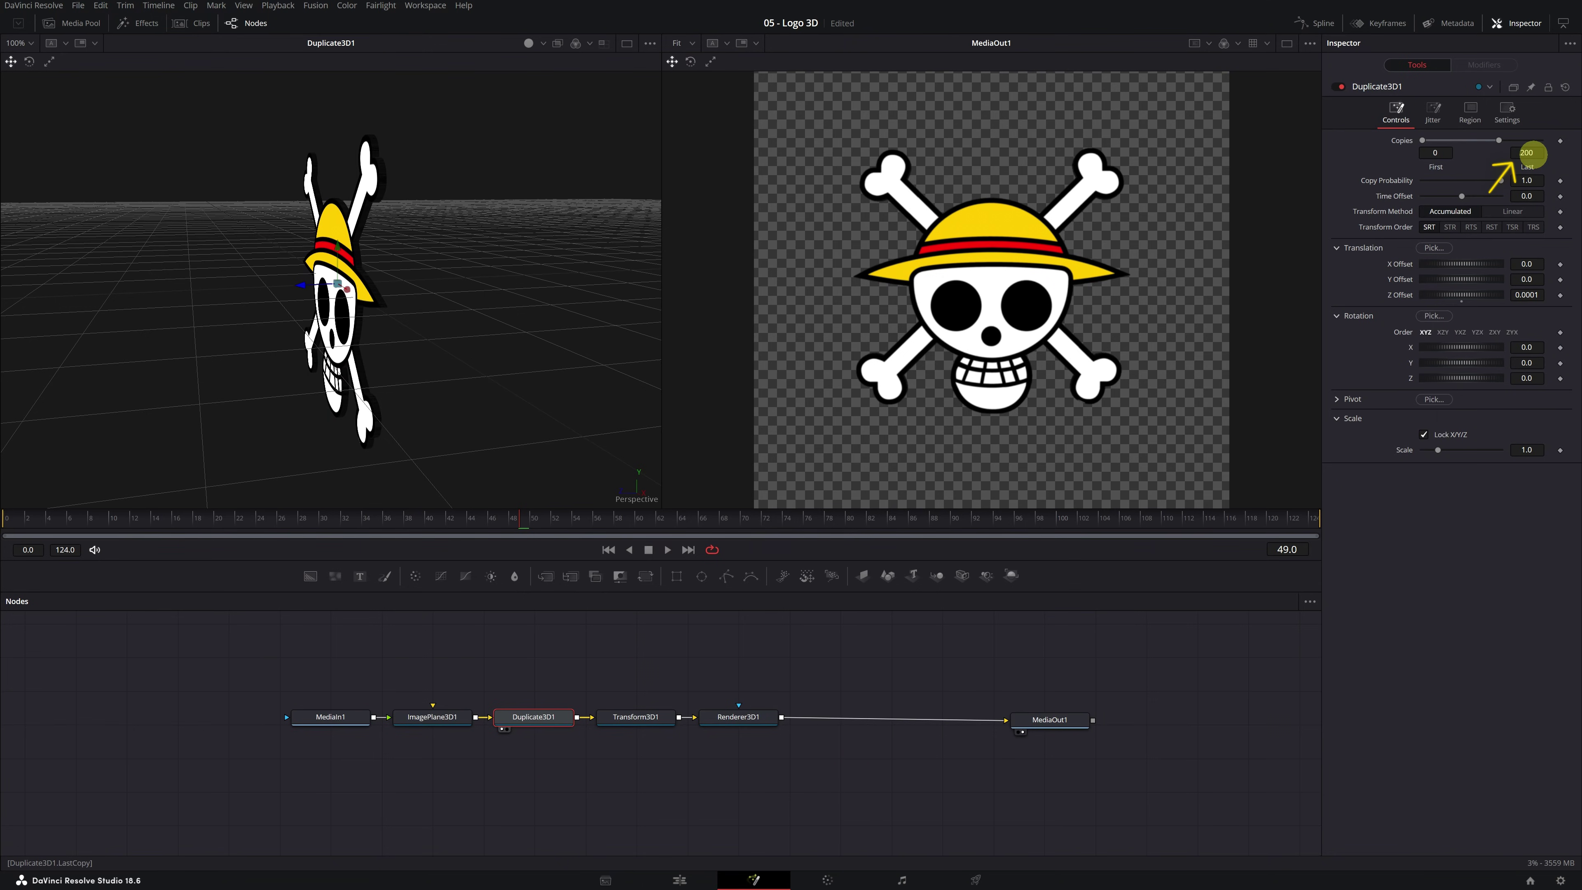
Reduce Copies Last to 150, raise Z Offset to 0.0002, and return to a front view
{"action": "left_click_drag", "start_coordinate": [1532, 153], "coordinate": [1530, 153]}
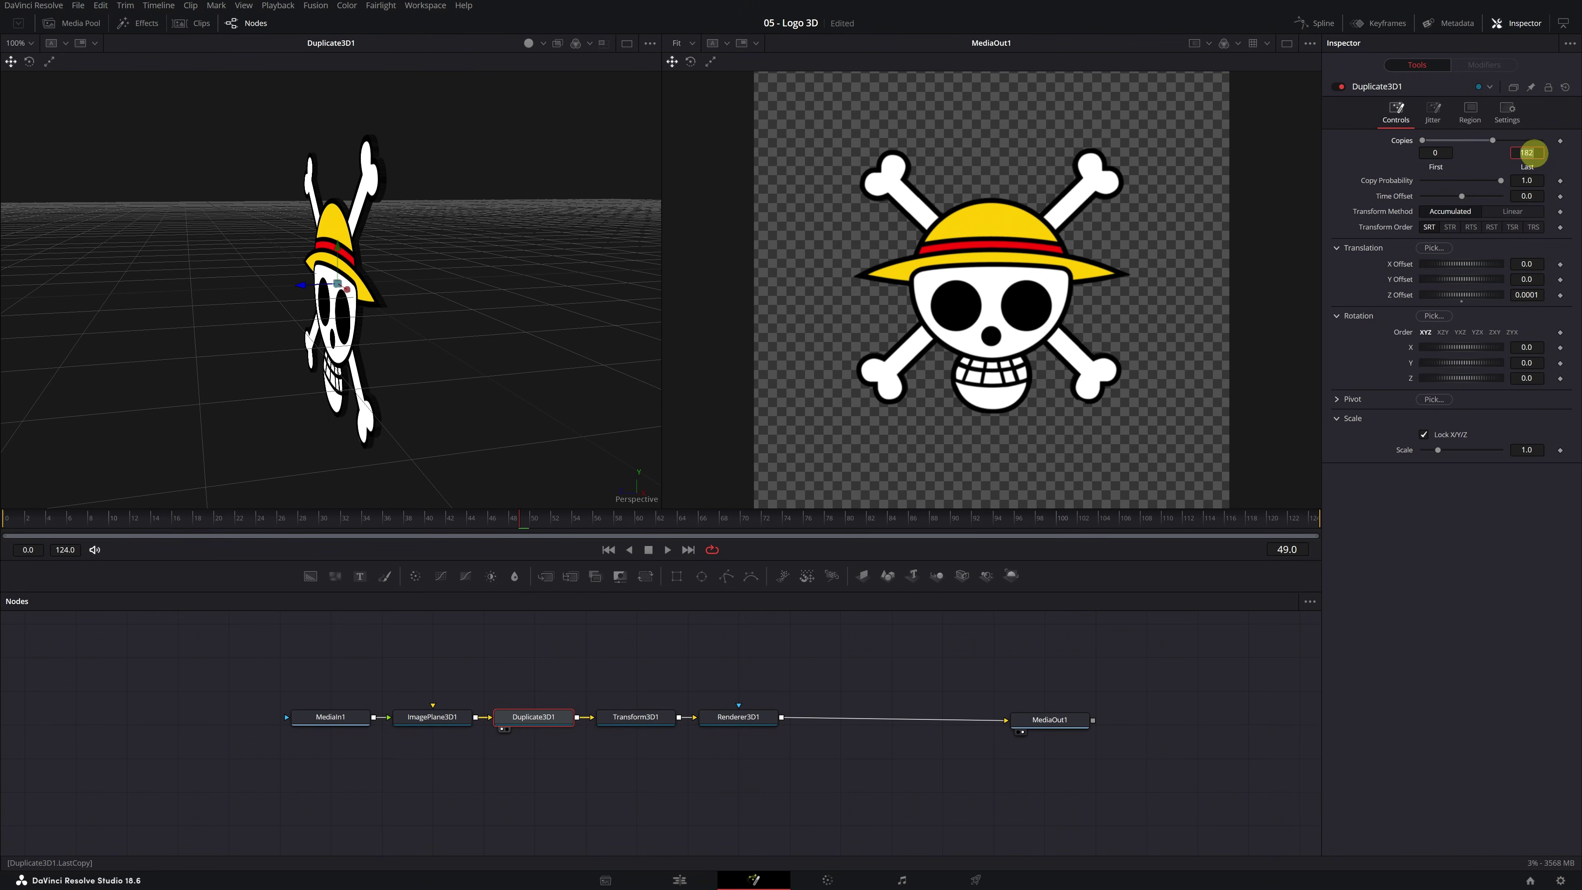
{"action": "key", "text": "Tab"}
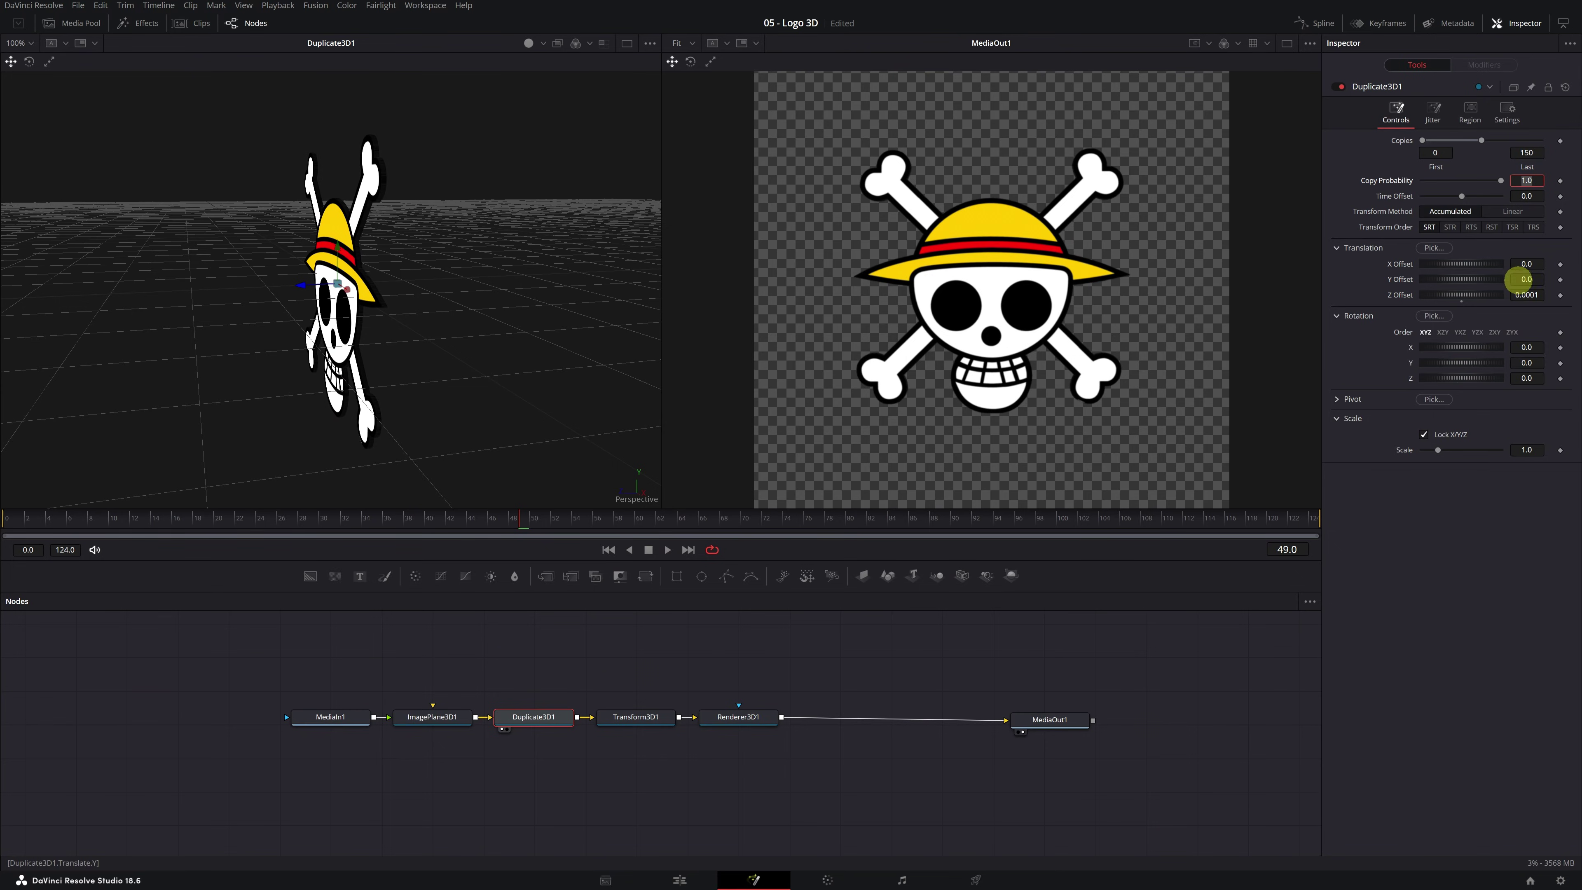
{"action": "left_click", "coordinate": [1535, 295]}
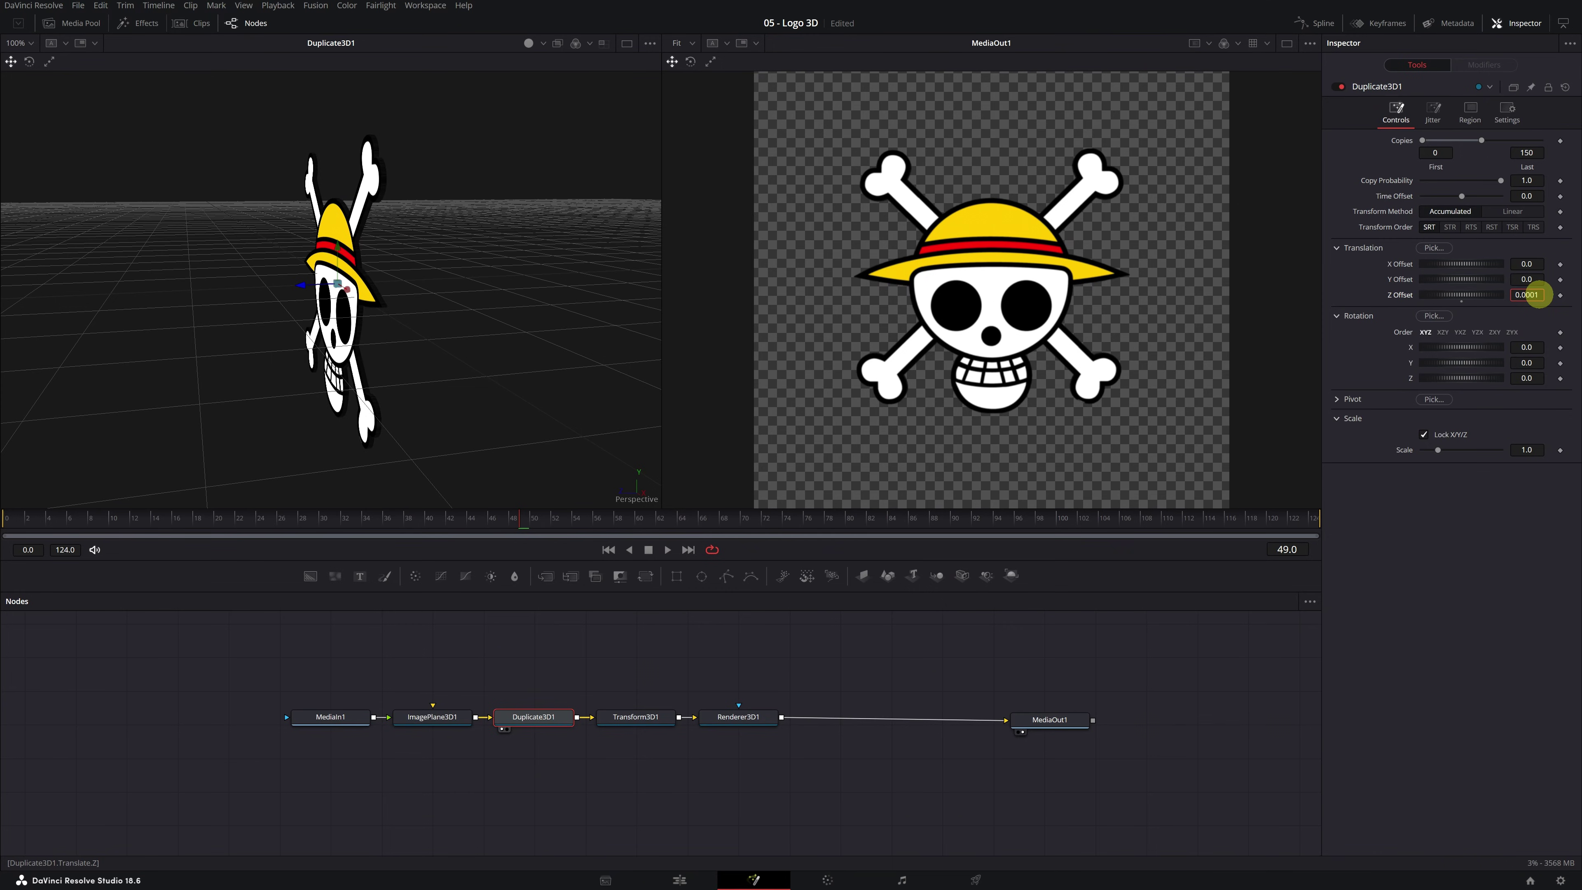
{"action": "key", "text": "Tab"}
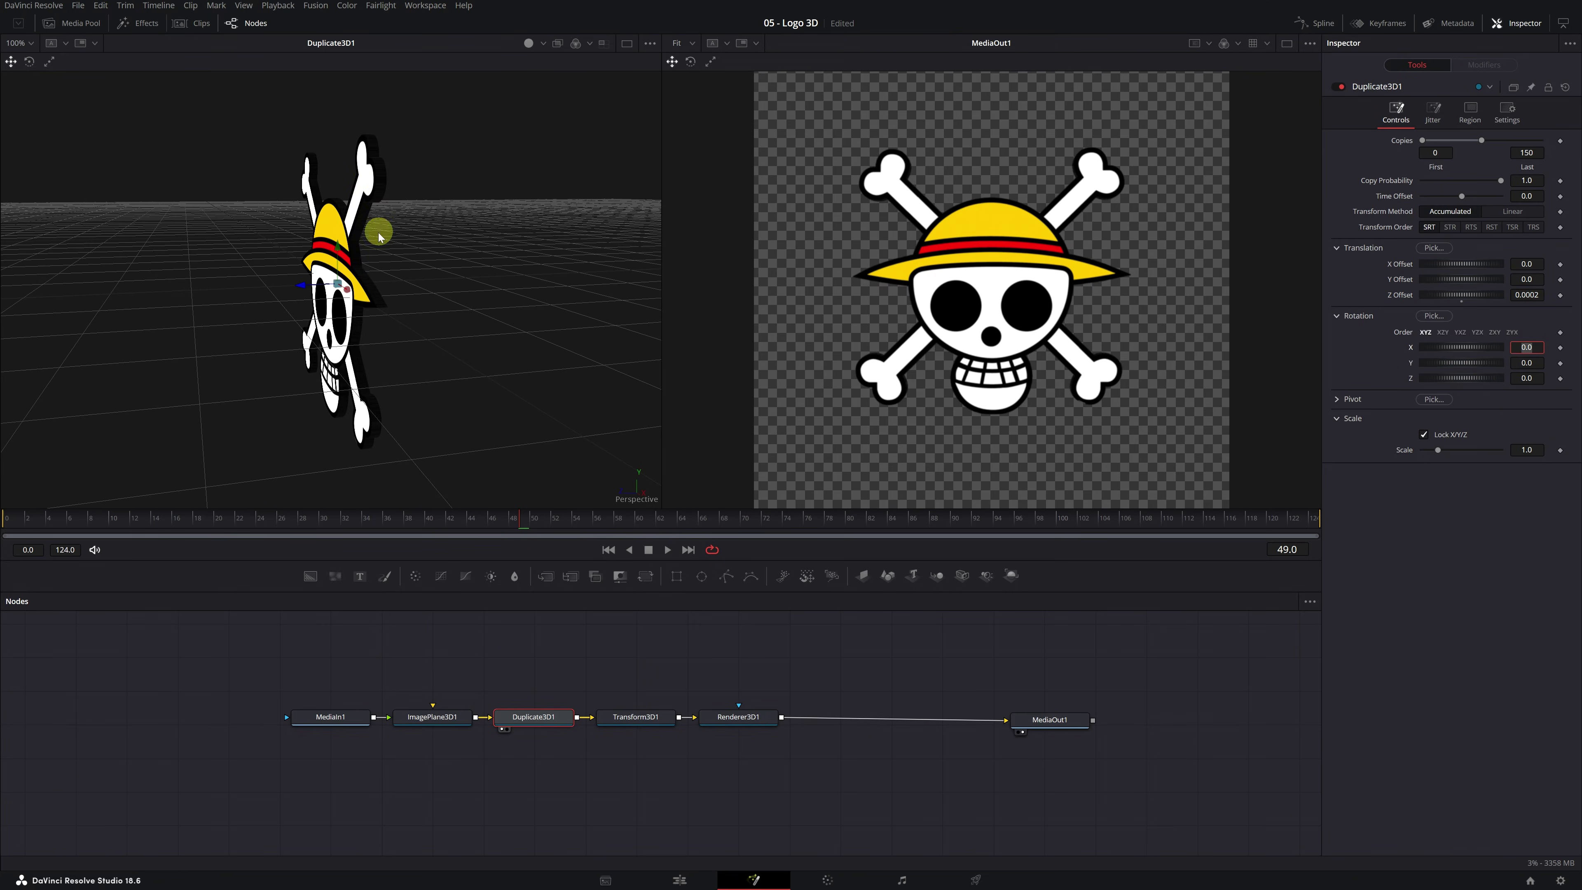
{"action": "left_click_drag", "start_coordinate": [381, 275], "coordinate": [418, 266]}
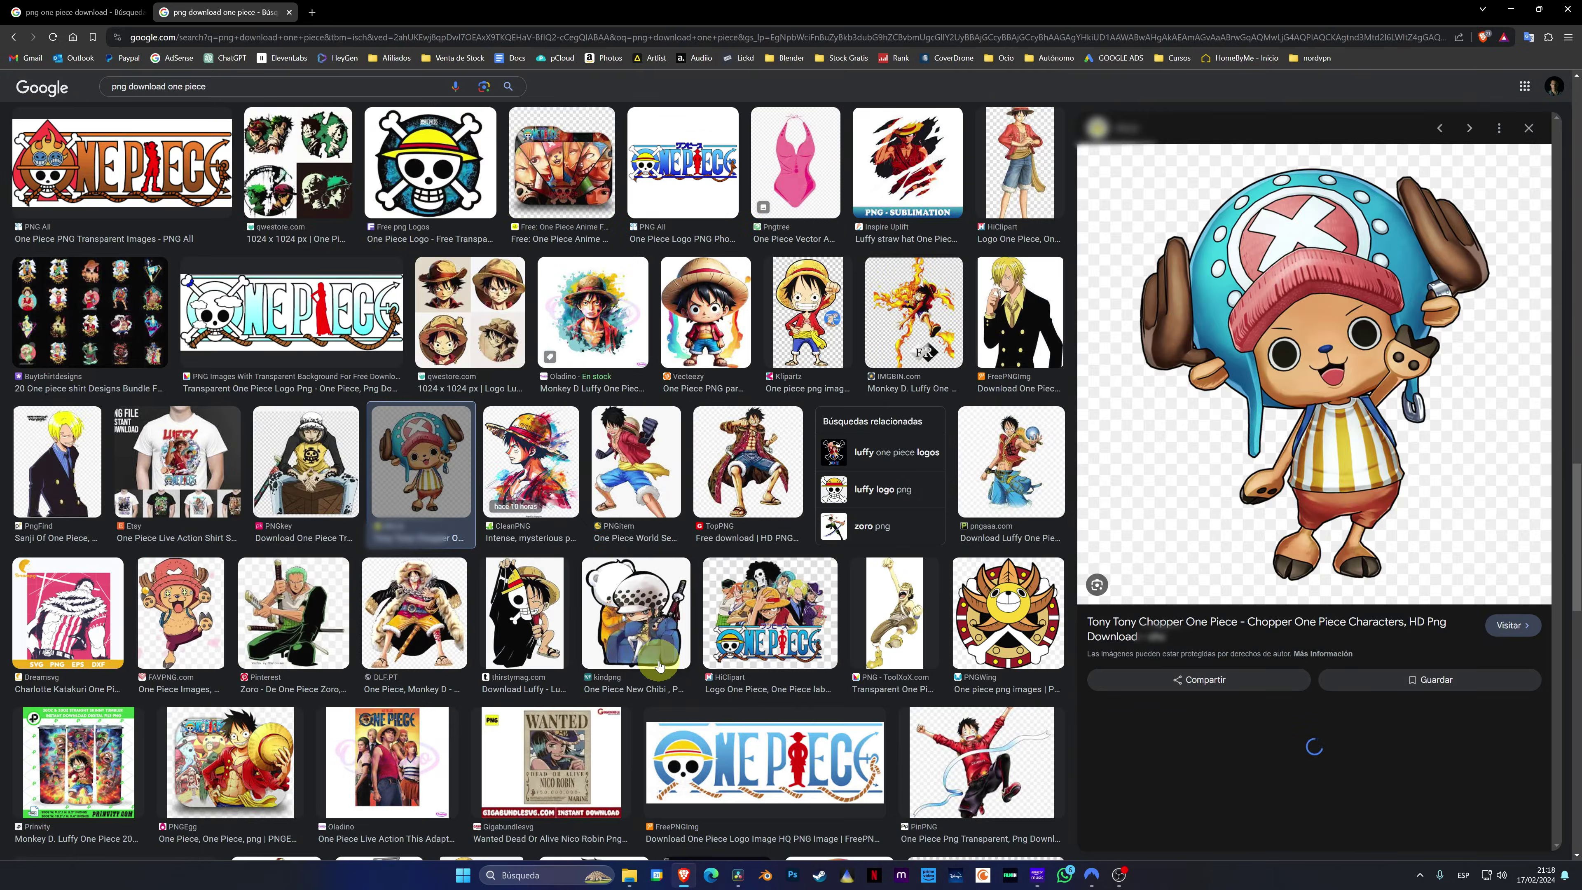
Open the kindpng source page for the Chibi Chopper One Piece PNG image result
{"action": "left_click", "coordinate": [1230, 630]}
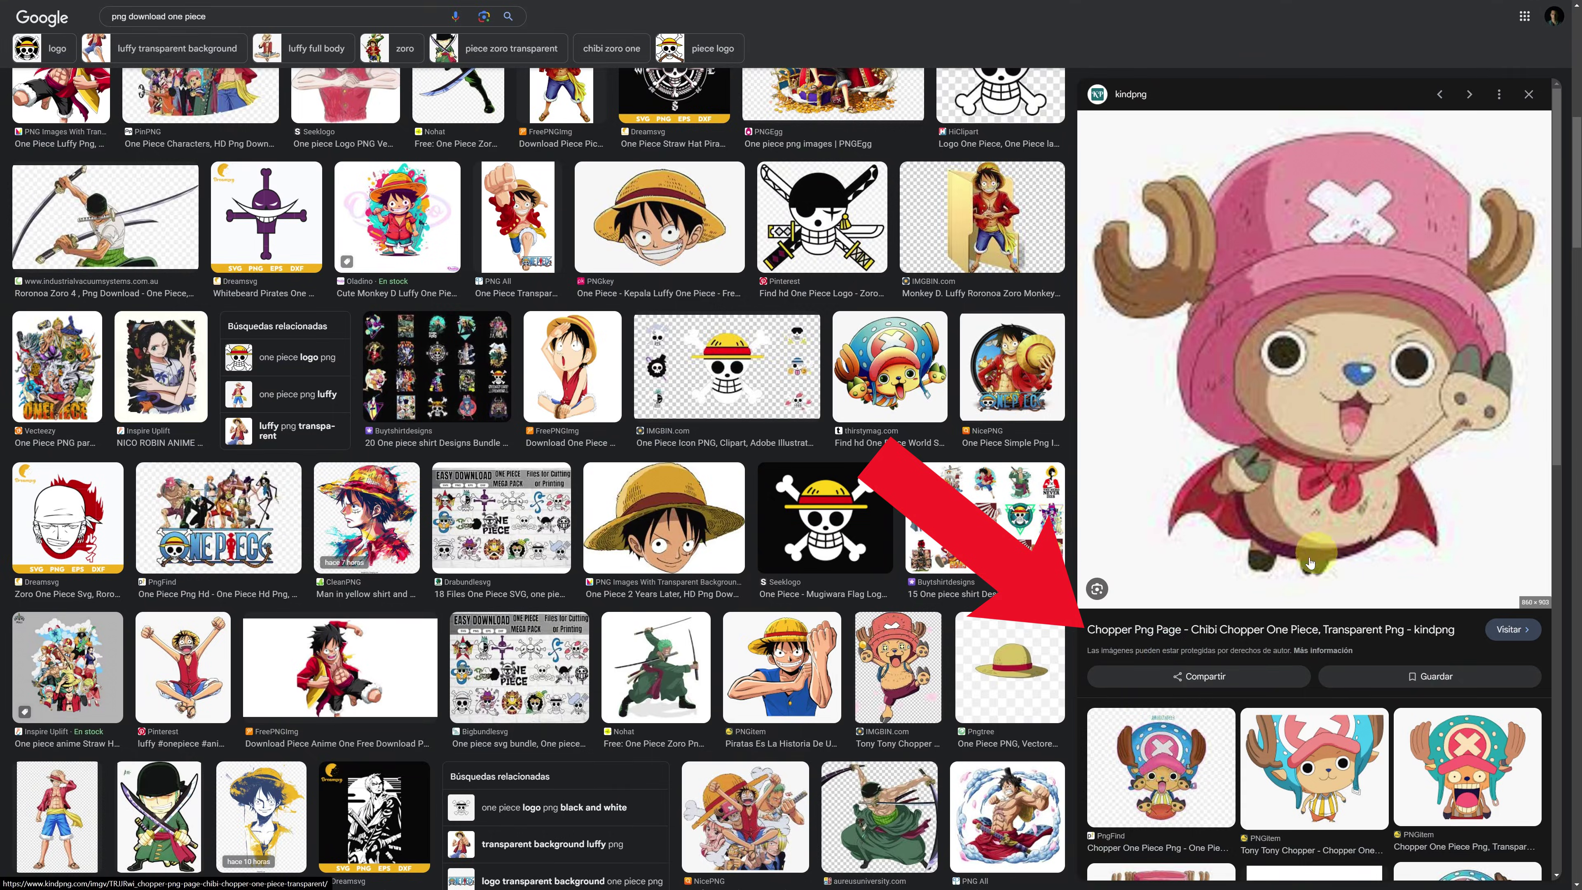
{"action": "left_click", "coordinate": [1126, 630]}
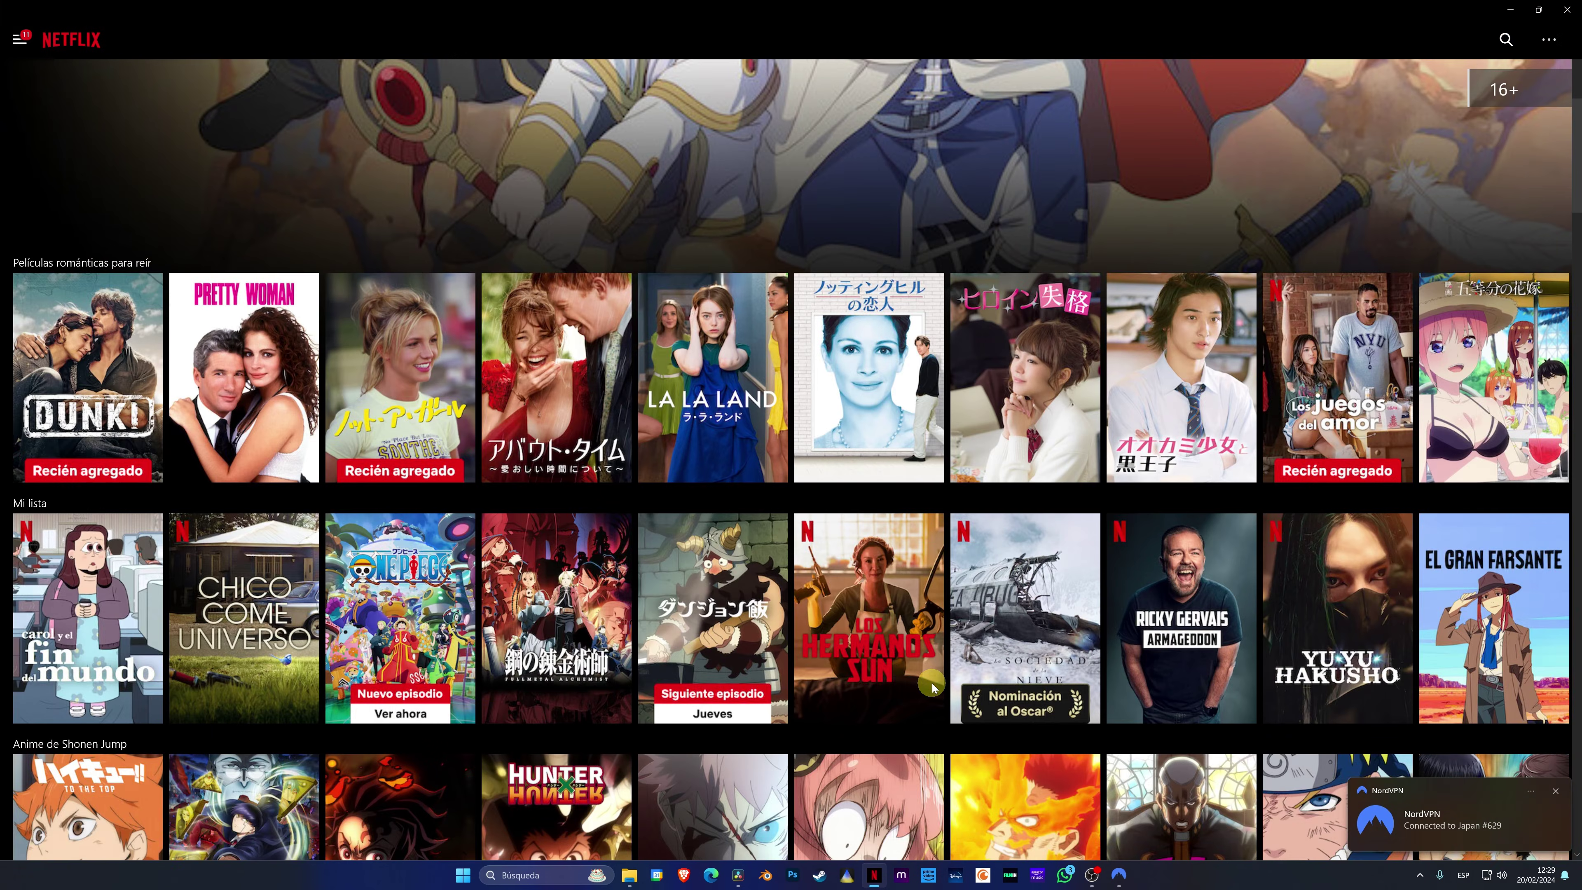
{"action": "scroll", "coordinate": [932, 687], "scroll_direction": "down", "scroll_amount": 8}
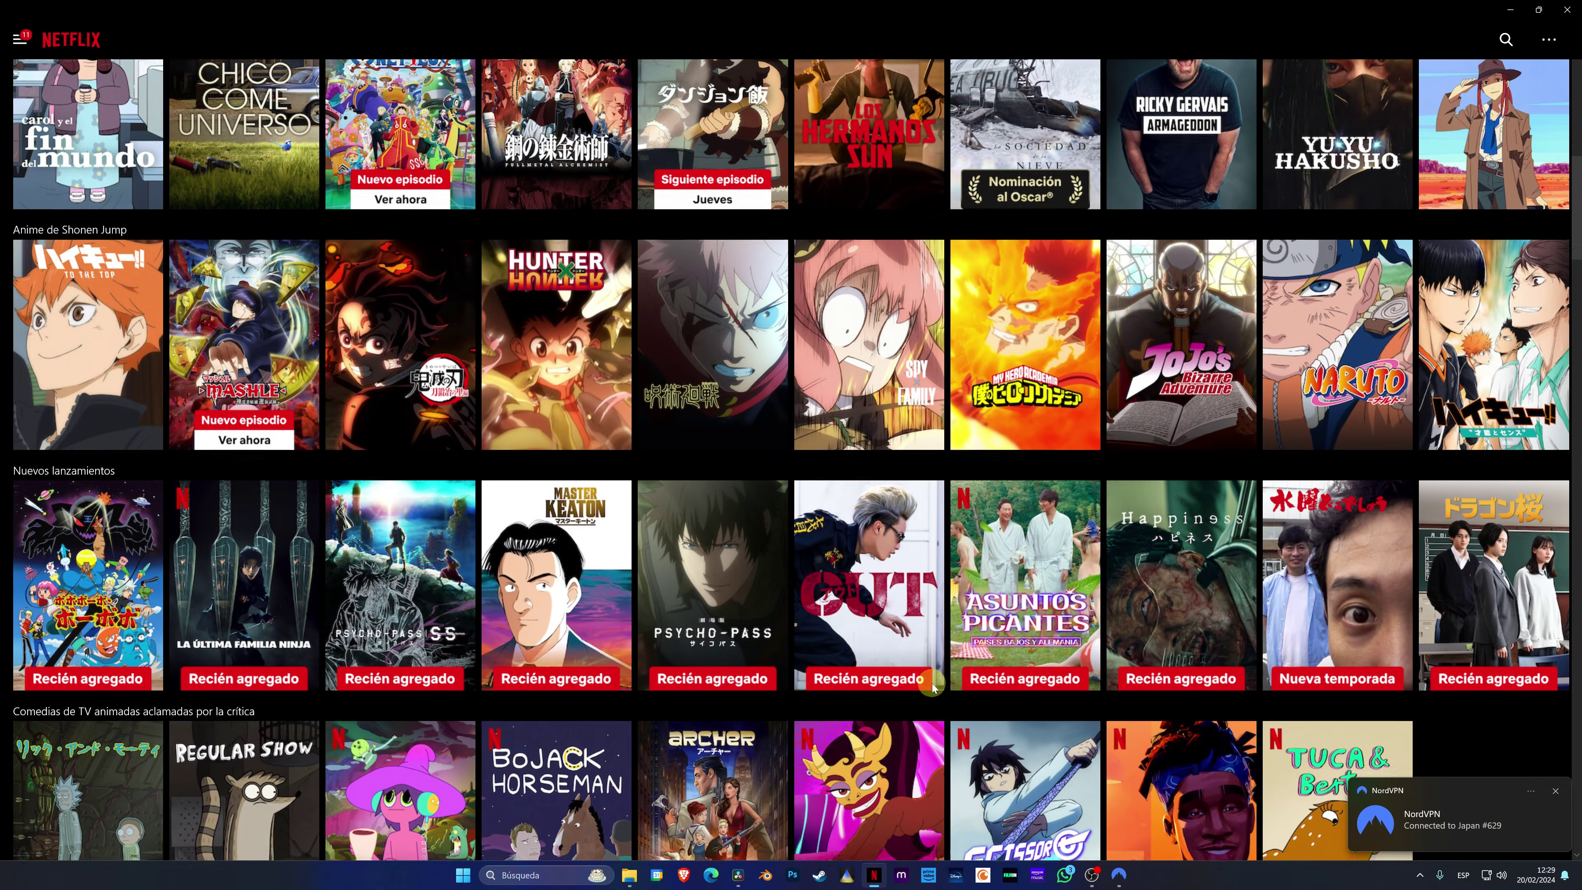
{"action": "scroll", "coordinate": [932, 687], "scroll_direction": "down", "scroll_amount": 9}
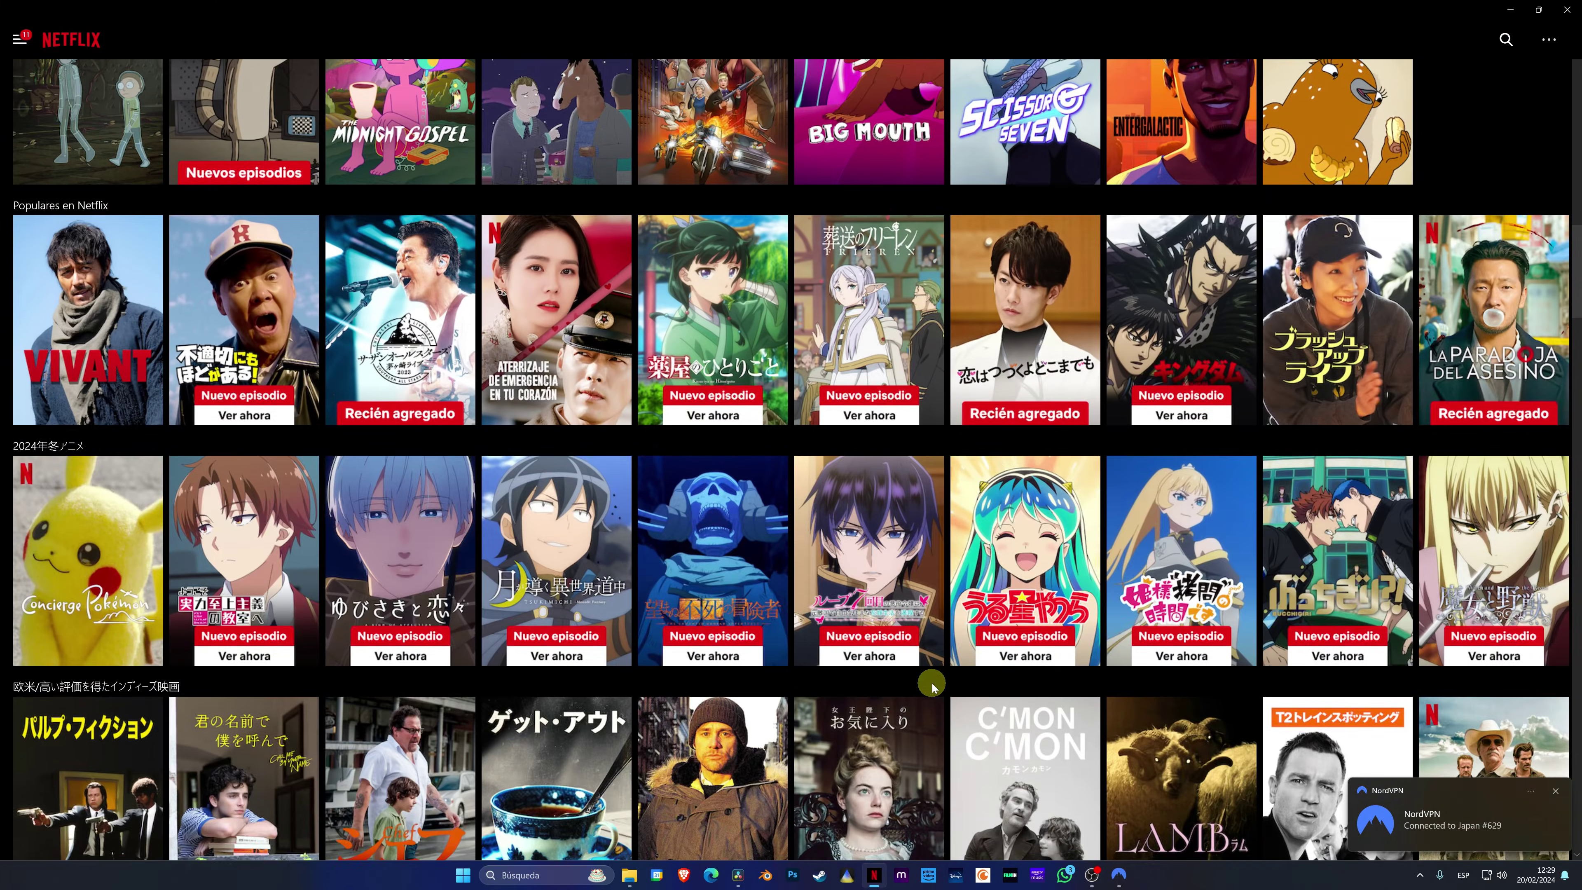
{"action": "scroll", "coordinate": [932, 687], "scroll_direction": "down", "scroll_amount": 1}
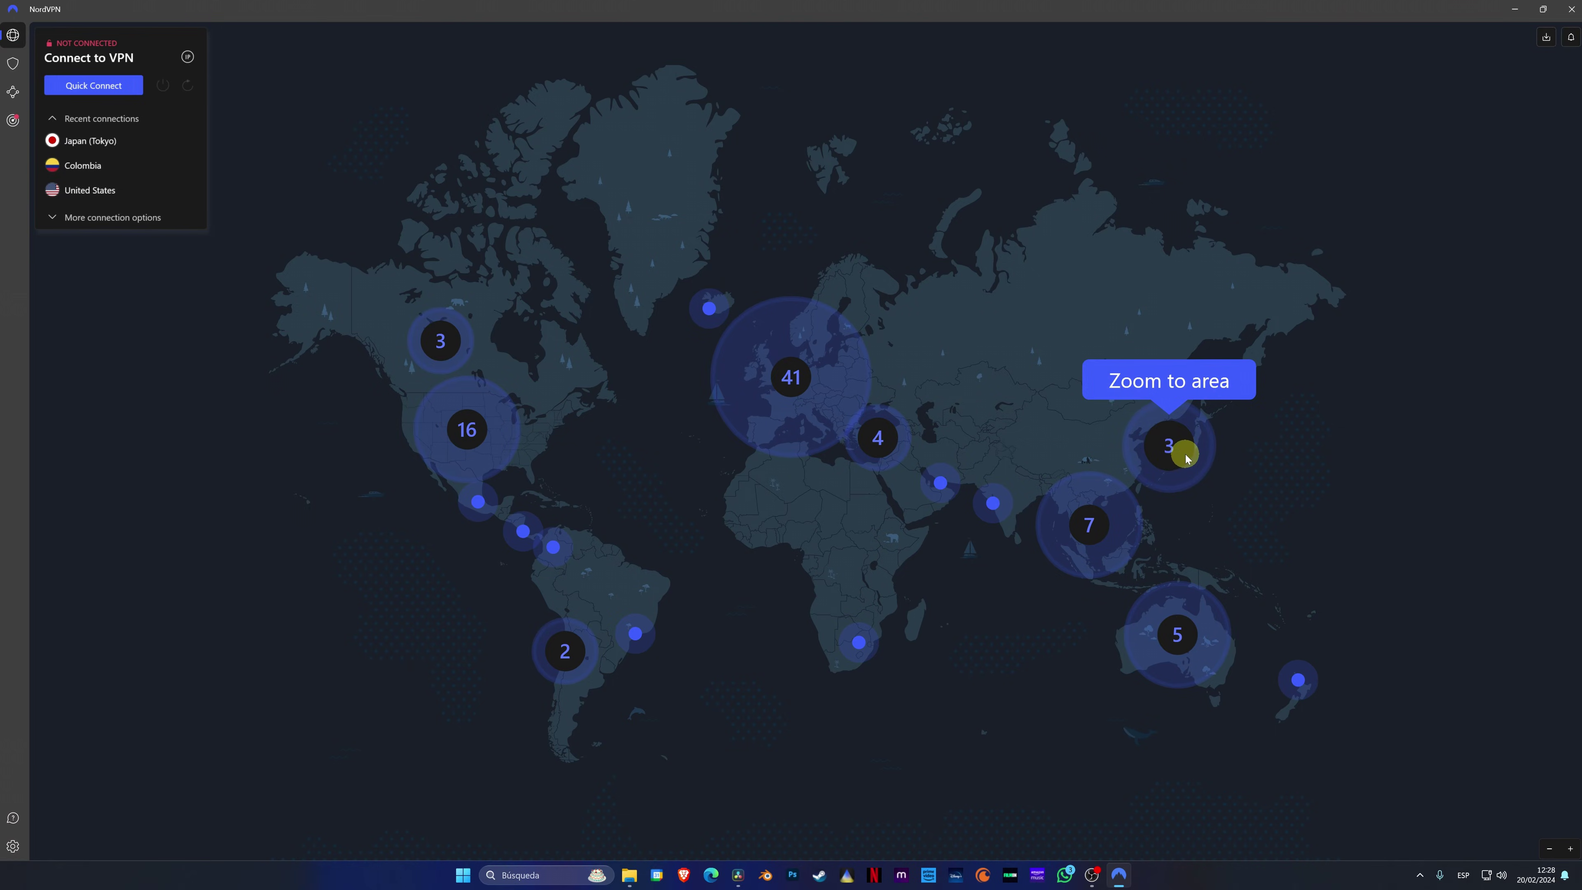
Zoom the NordVPN map into East Asia and connect to the Tokyo server
{"action": "left_click", "coordinate": [1189, 444]}
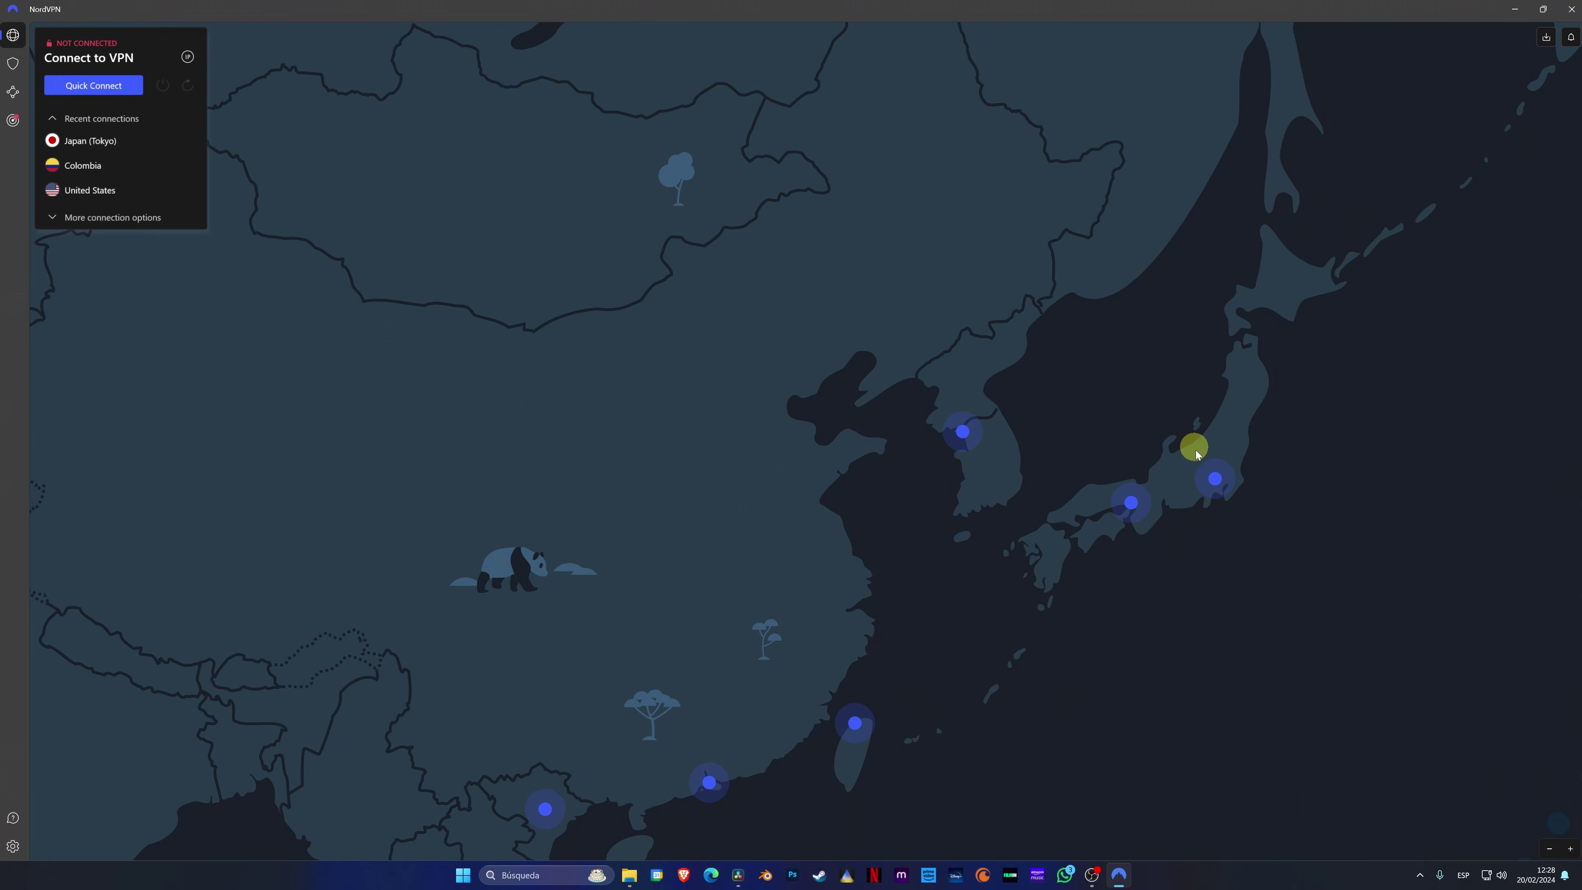
{"action": "left_click", "coordinate": [1215, 475]}
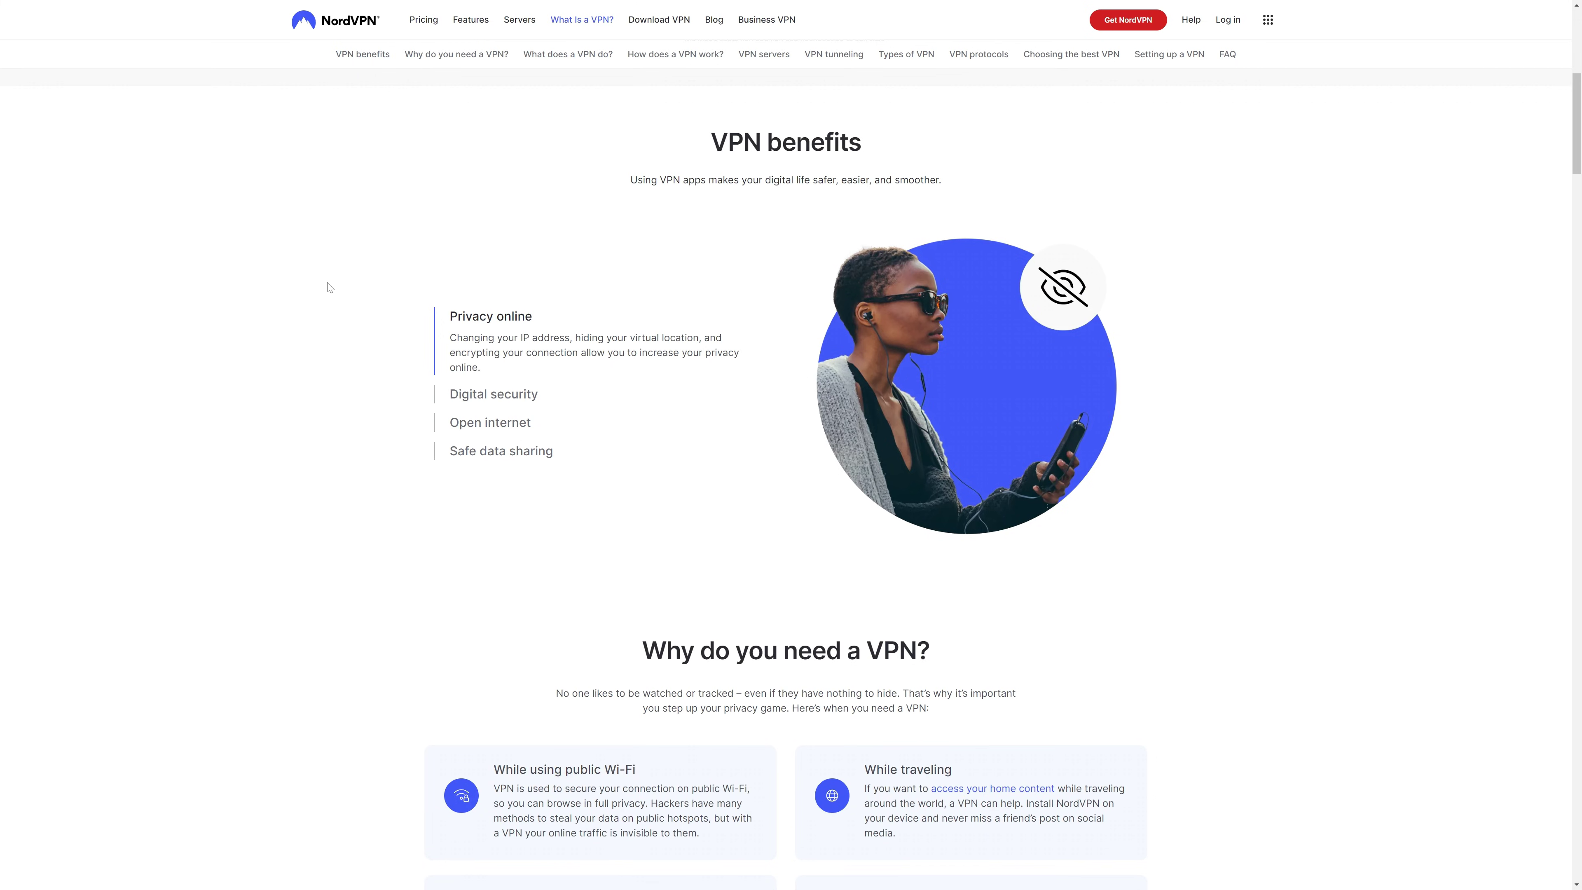
{"action": "scroll", "coordinate": [335, 293], "scroll_direction": "down", "scroll_amount": 5}
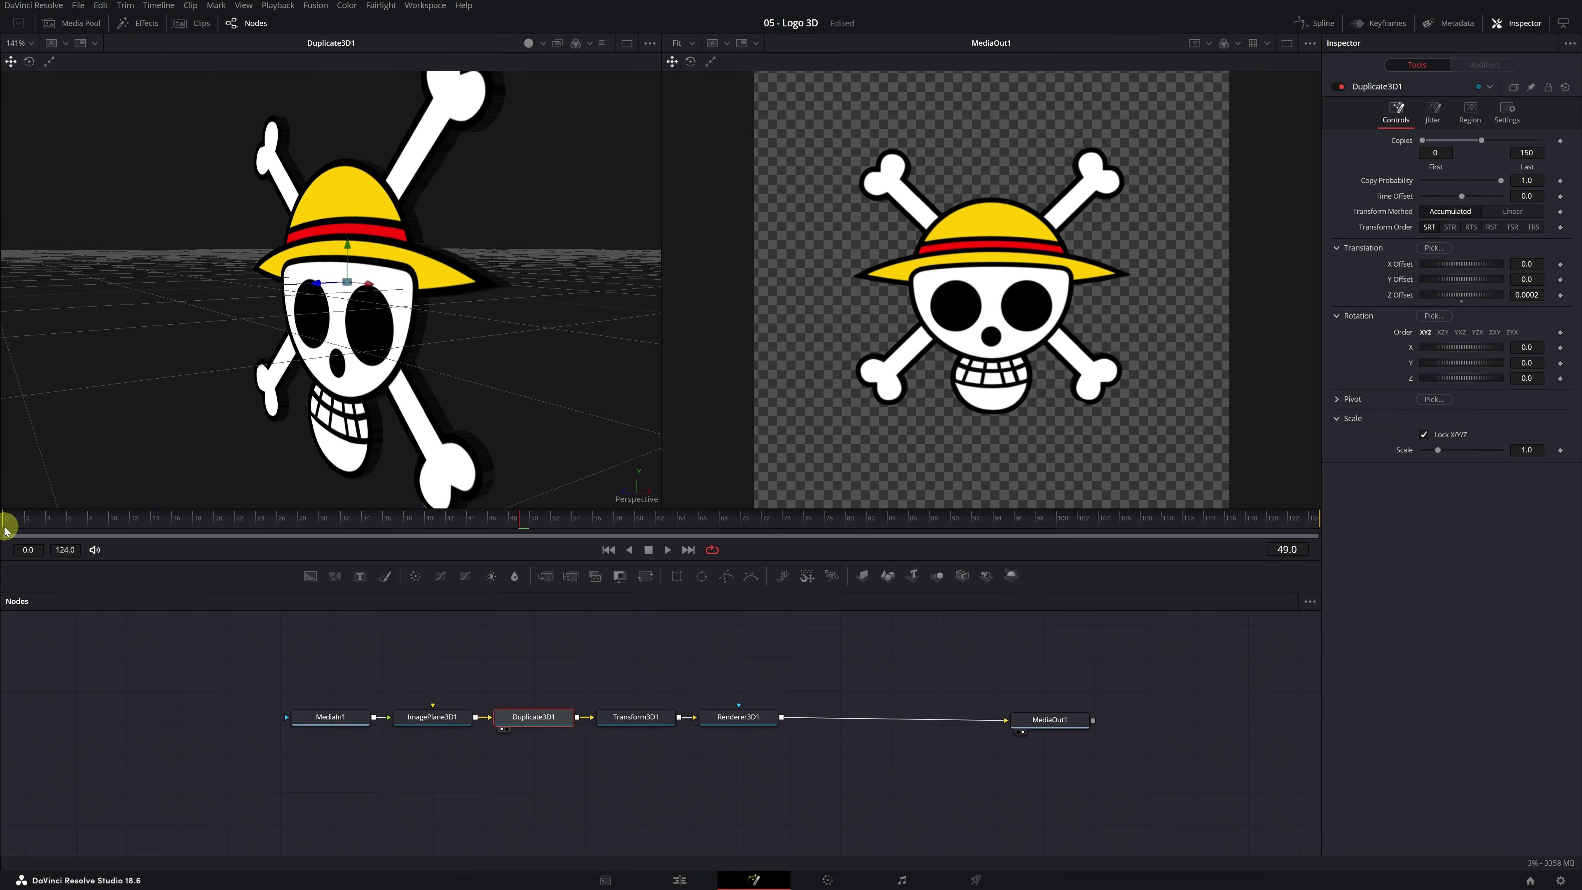
At frame 0, select Transform3D1, preview X and Y rotation, then undo back to zero
{"action": "left_click", "coordinate": [6, 529]}
{"action": "left_click", "coordinate": [642, 723]}
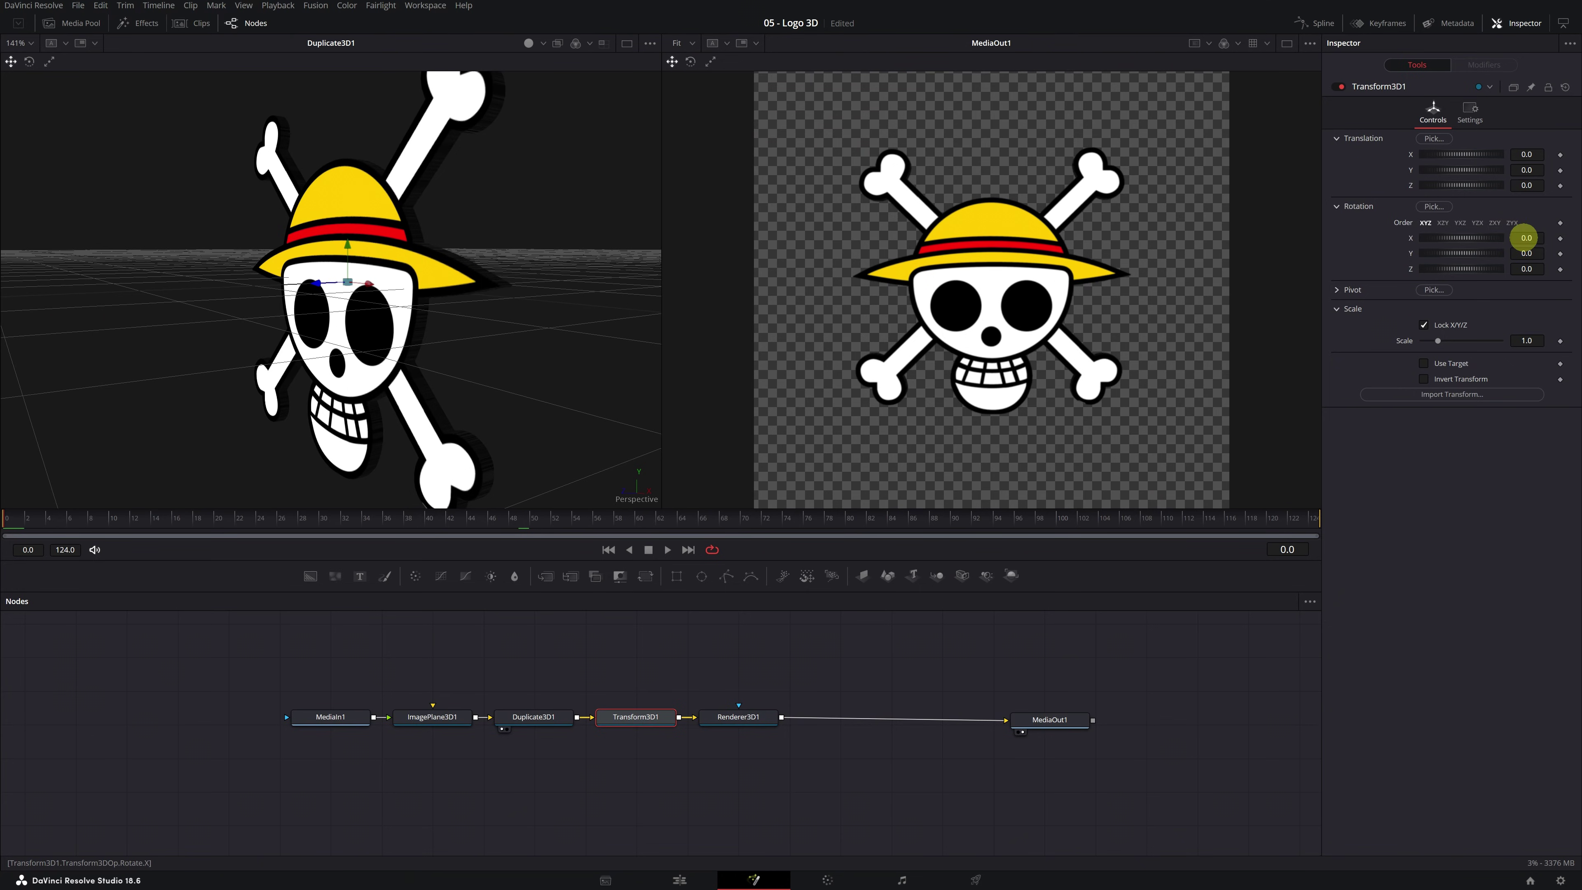
{"action": "left_click_drag", "start_coordinate": [1523, 238], "coordinate": [822, 229]}
{"action": "mouse_move", "coordinate": [1525, 252]}
{"action": "left_mouse_down"}
{"action": "mouse_move", "coordinate": [862, 177]}
{"action": "mouse_move", "coordinate": [858, 255]}
{"action": "mouse_move", "coordinate": [201, 180]}
{"action": "mouse_move", "coordinate": [490, 212]}
{"action": "mouse_move", "coordinate": [1526, 267]}
{"action": "mouse_move", "coordinate": [994, 284]}
{"action": "mouse_move", "coordinate": [864, 254]}
{"action": "mouse_move", "coordinate": [1058, 261]}
{"action": "mouse_move", "coordinate": [414, 204]}
{"action": "mouse_move", "coordinate": [761, 243]}
{"action": "mouse_move", "coordinate": [1526, 268]}
{"action": "left_mouse_up"}
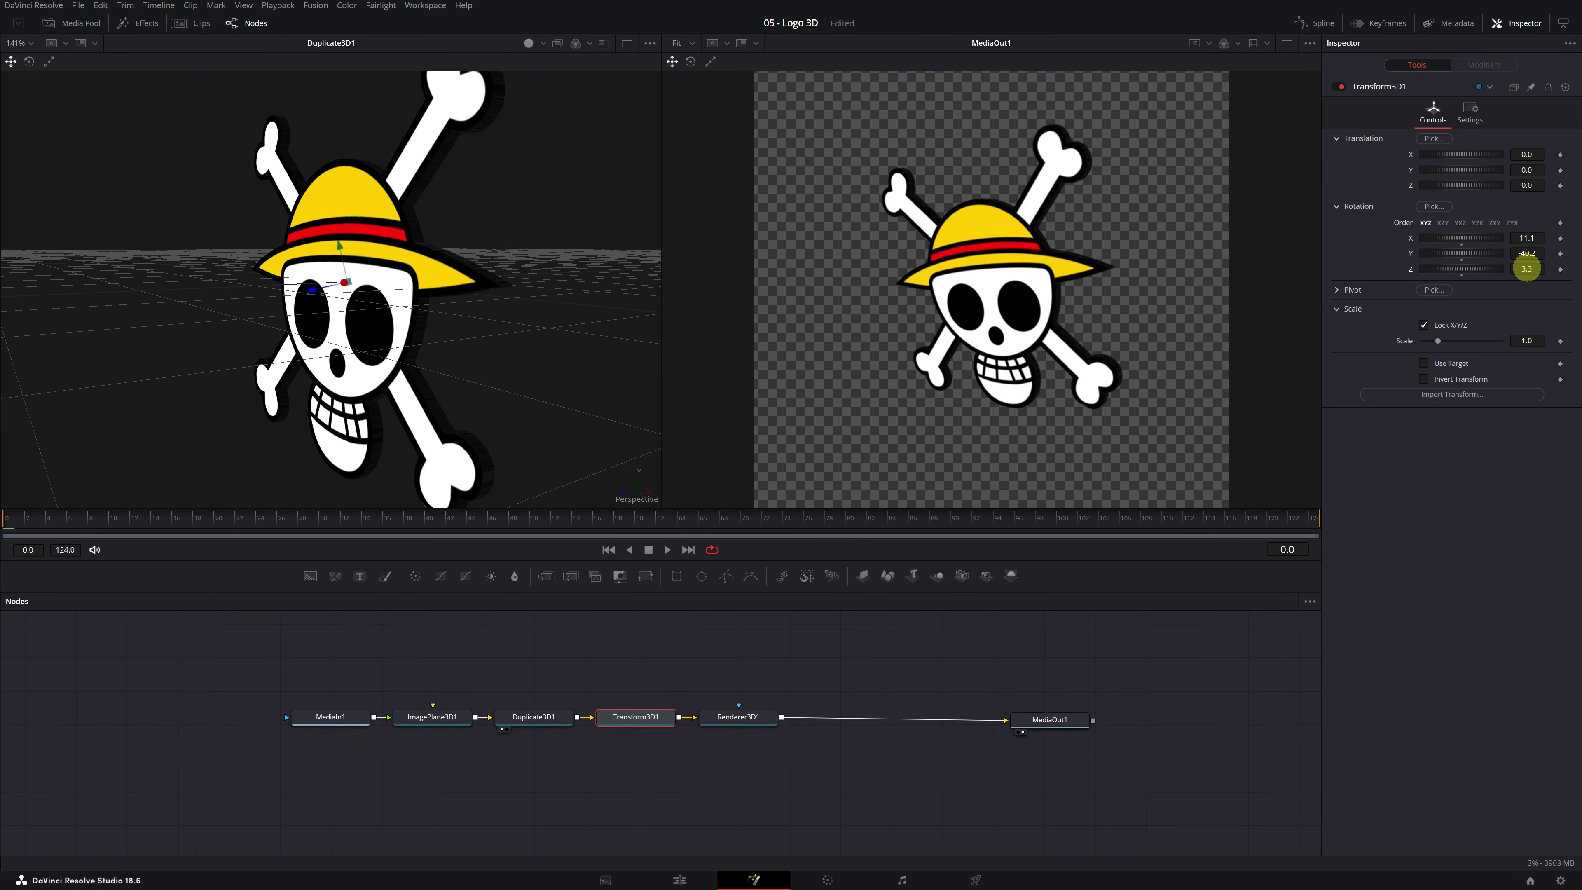
{"action": "key", "text": "ctrl+z"}
{"action": "key", "text": "ctrl+z"}
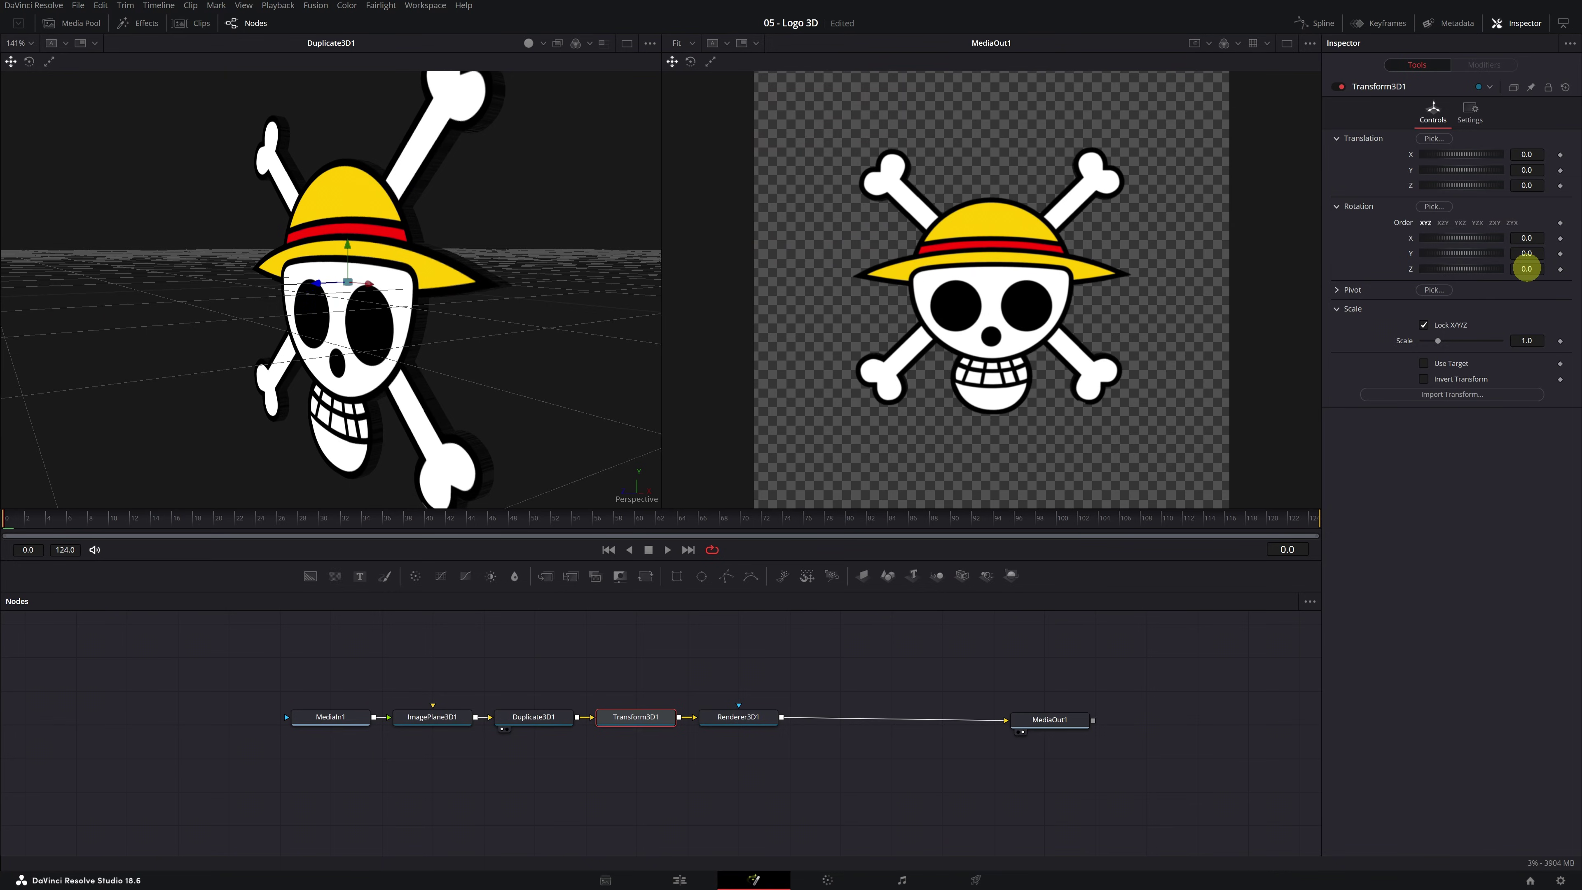
Set keyframes at 0.0 on Transform3D1's Rotation X, Y and Z
{"action": "left_click", "coordinate": [1560, 238]}
{"action": "left_click", "coordinate": [1560, 252]}
{"action": "left_click", "coordinate": [1560, 269]}
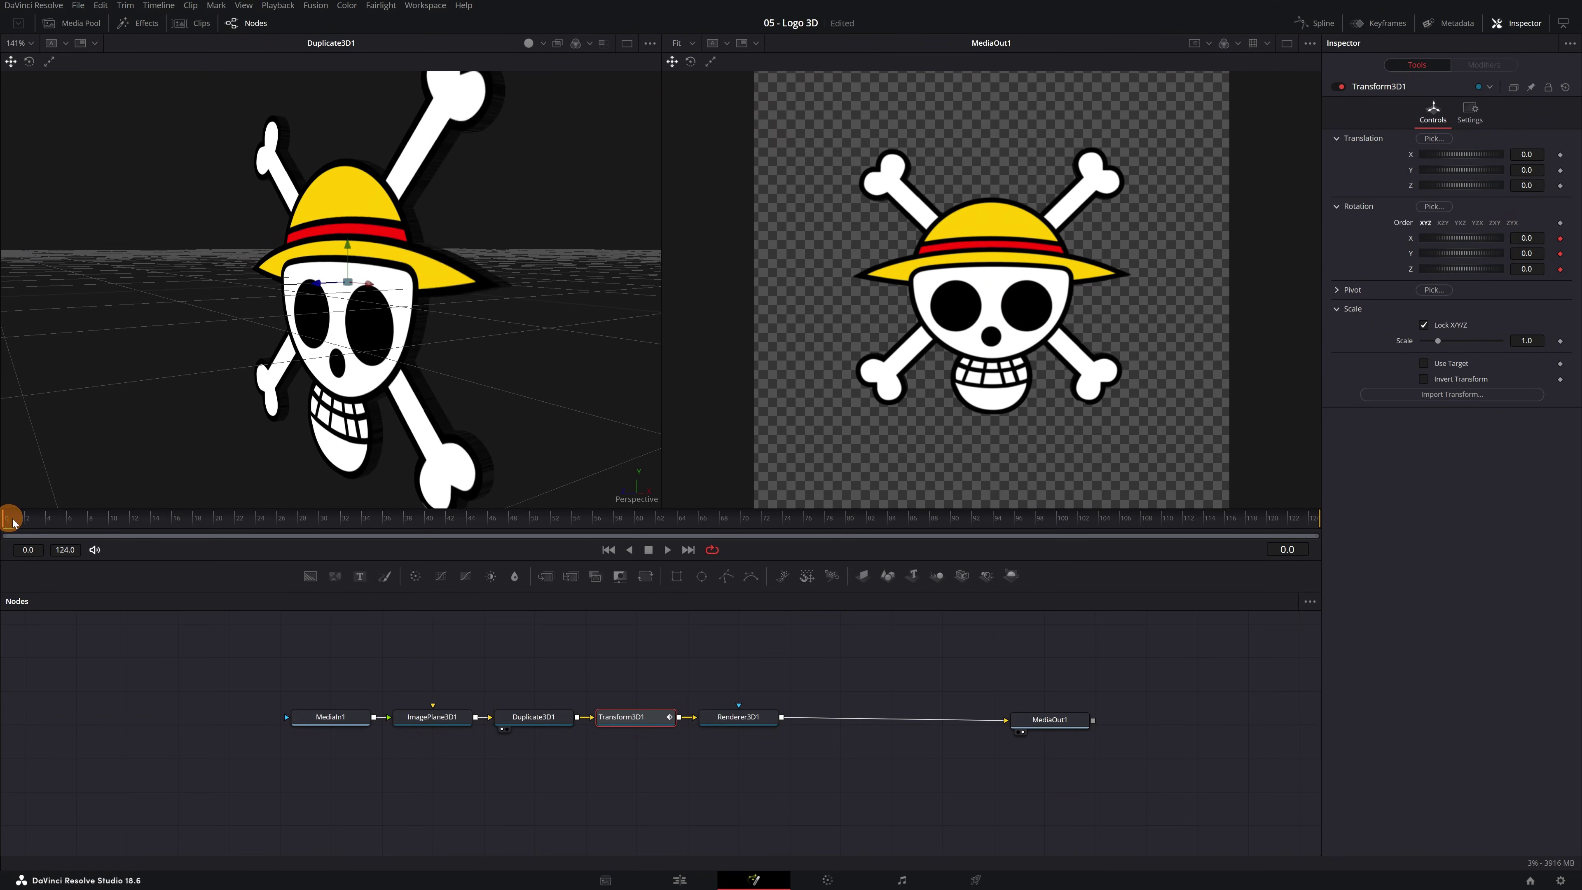
Keyframe Transform3D1's Y rotation to 900 at frame 124, then scrub back to preview the spin
{"action": "left_click_drag", "start_coordinate": [12, 522], "coordinate": [1320, 527]}
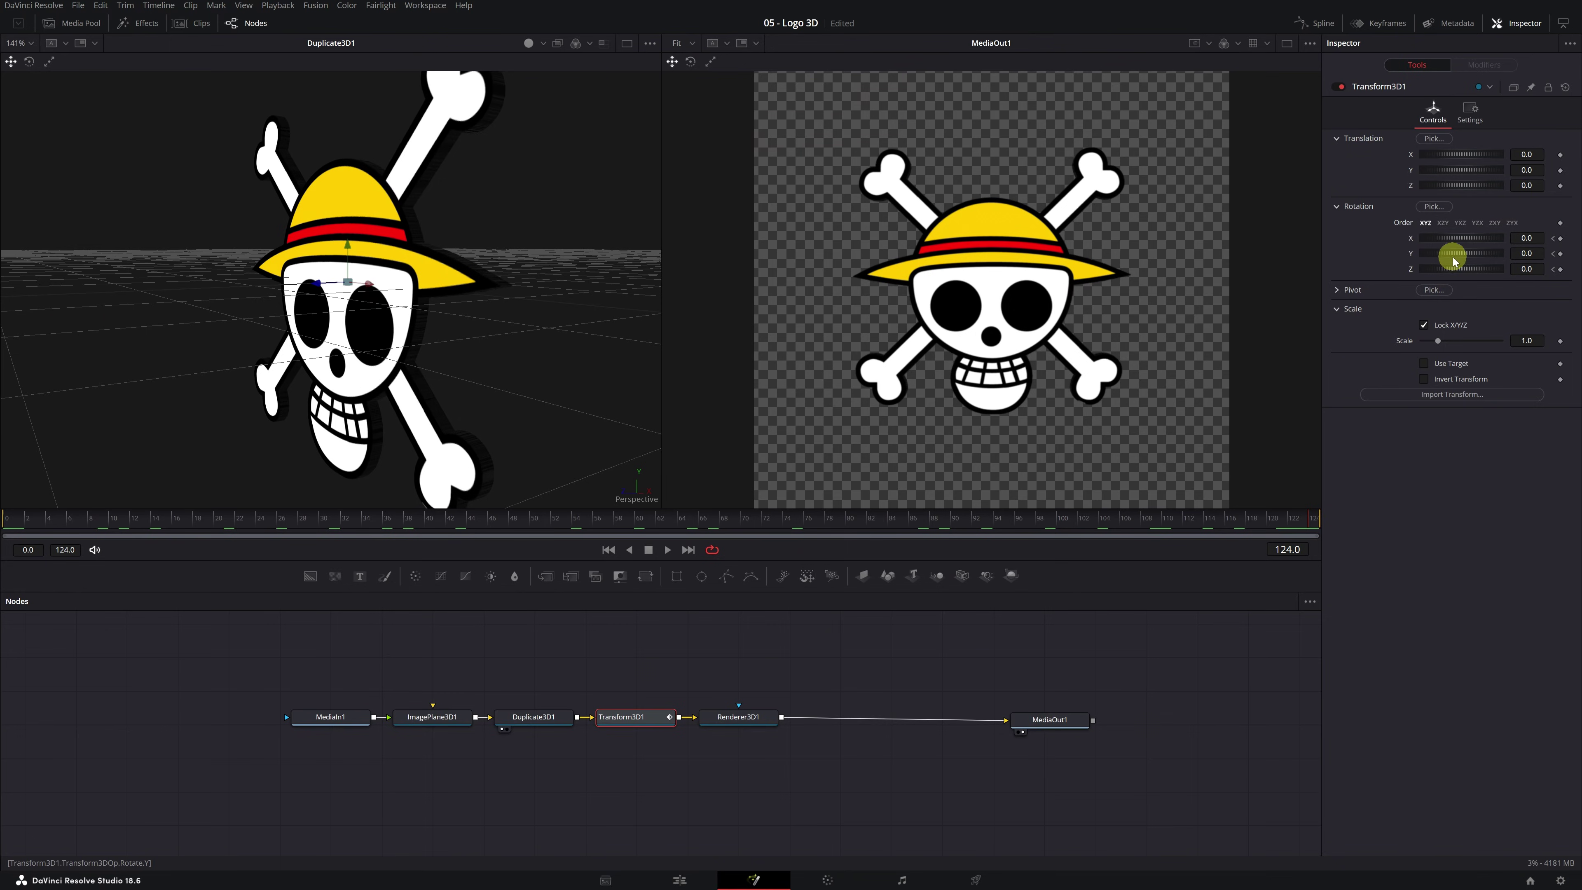
{"action": "left_click_drag", "start_coordinate": [1530, 253], "coordinate": [797, 331]}
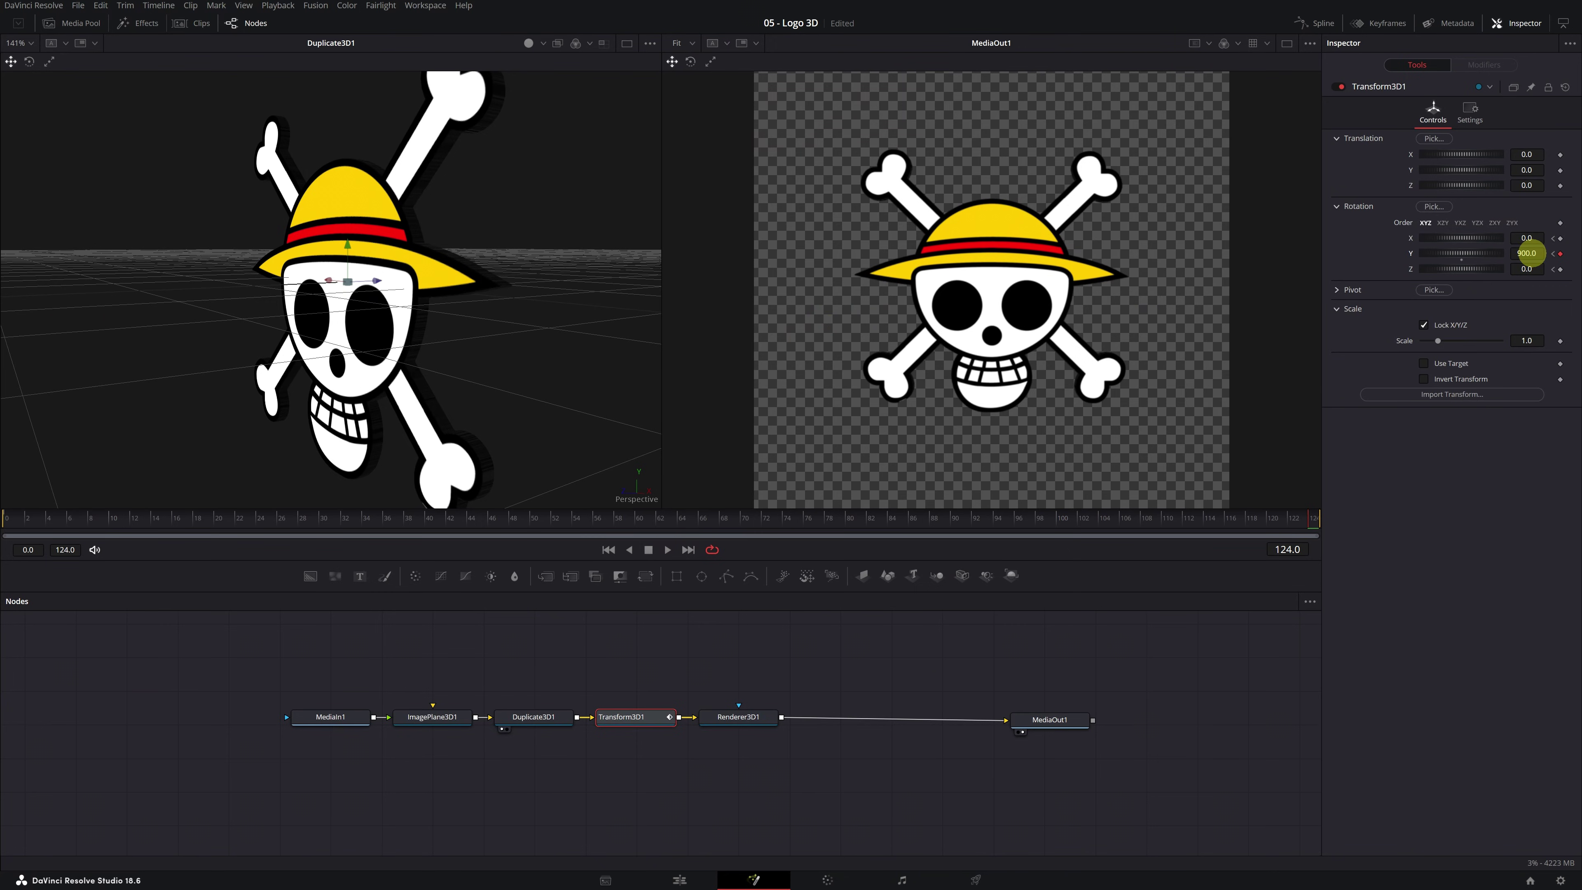
{"action": "left_click_drag", "start_coordinate": [17, 527], "coordinate": [1266, 517]}
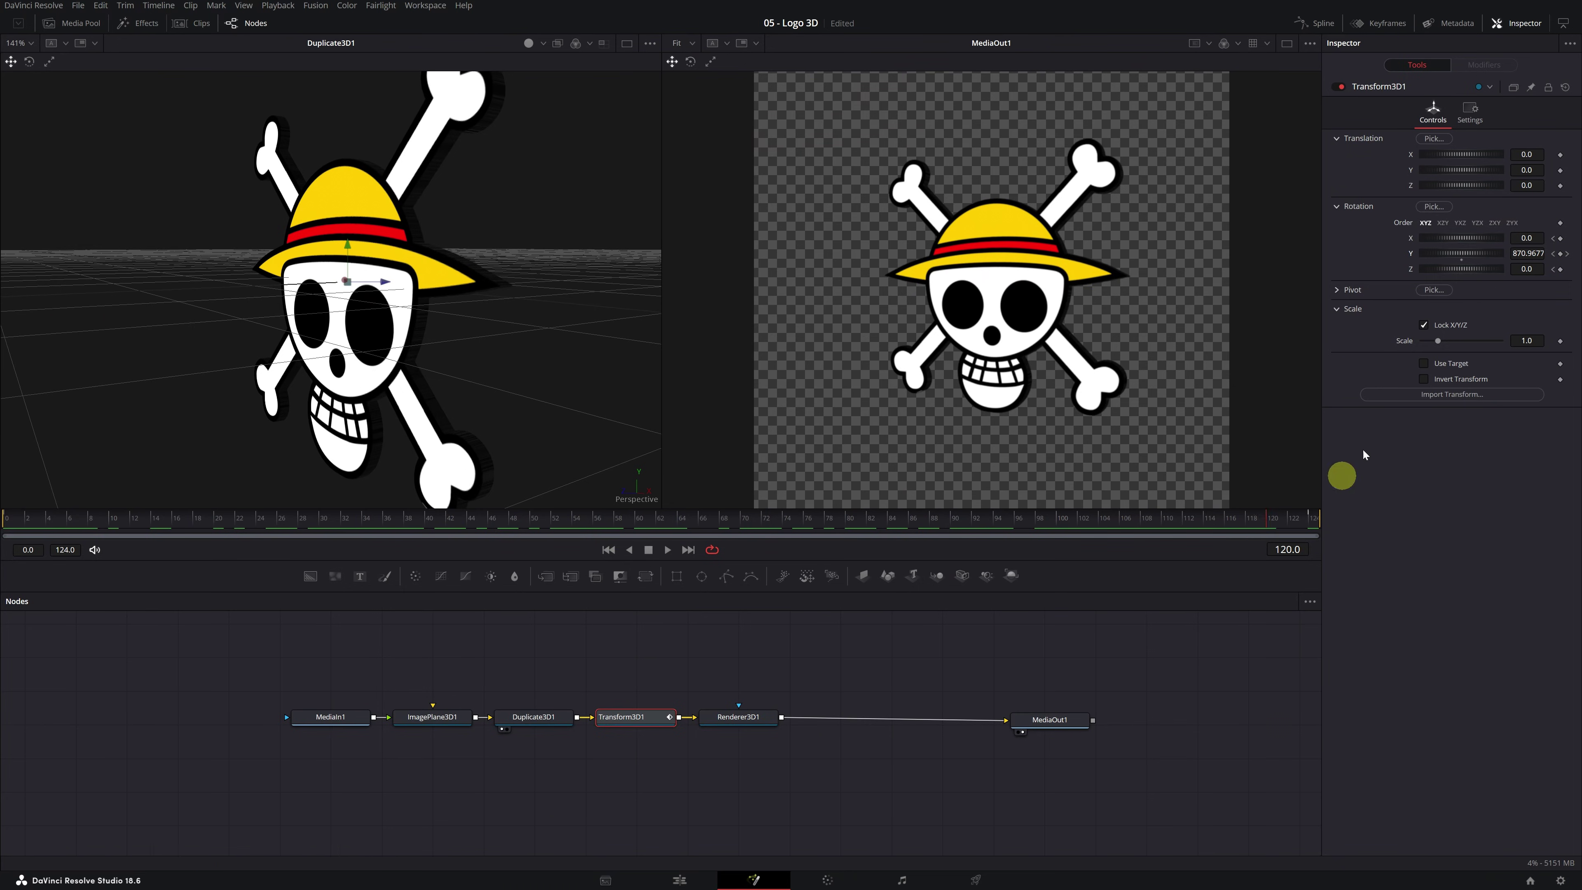
{"action": "left_click", "coordinate": [1313, 520]}
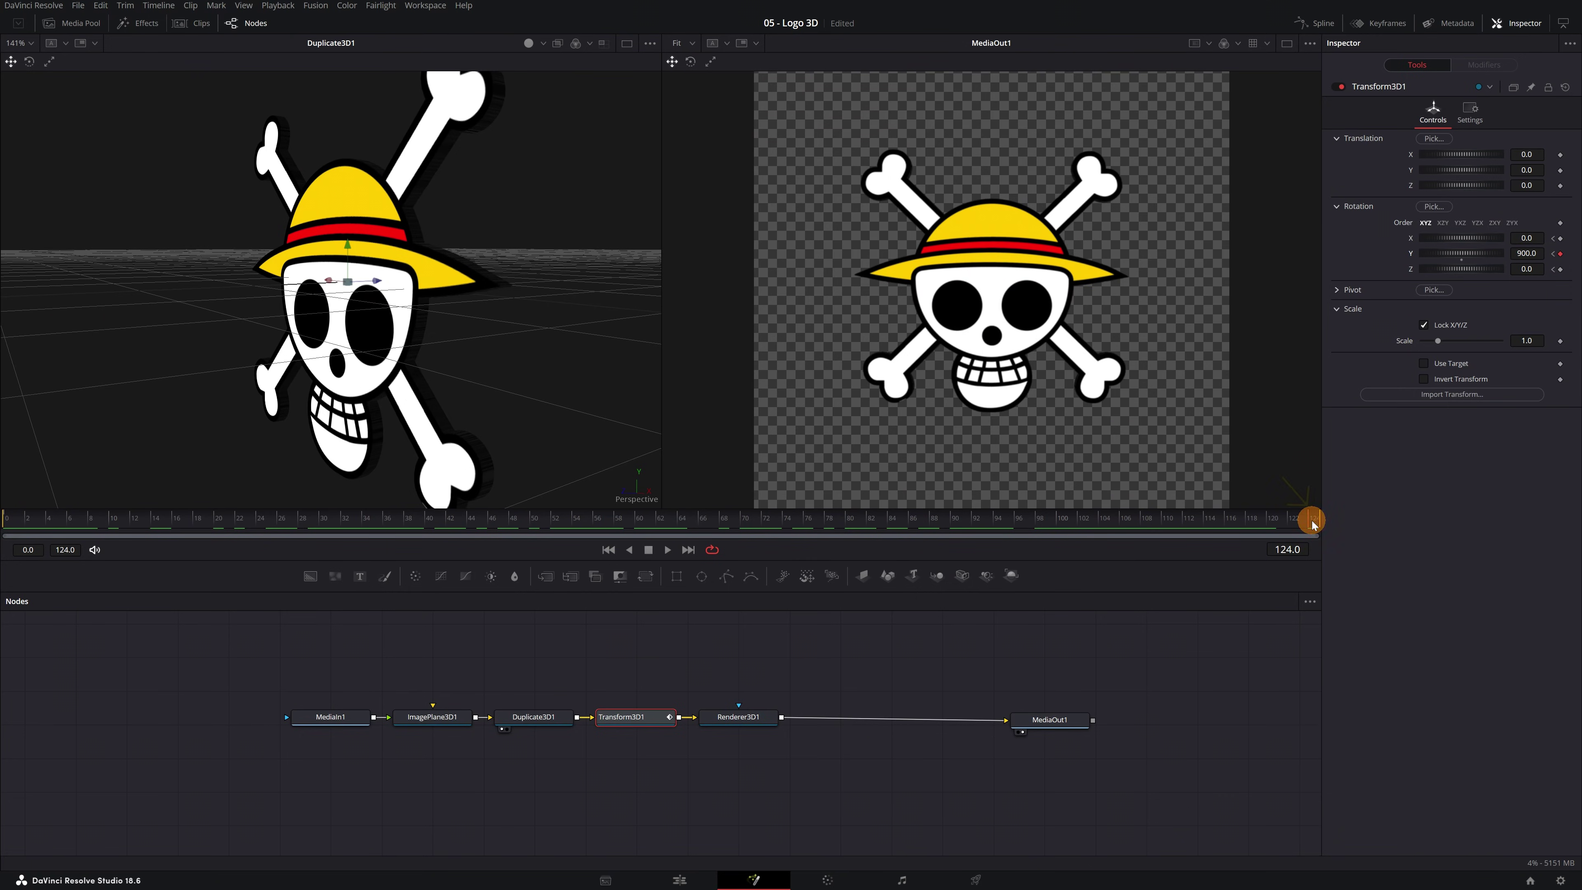
{"action": "left_click_drag", "start_coordinate": [799, 228], "coordinate": [567, 263]}
{"action": "double_click", "coordinate": [1525, 237]}
{"action": "double_click", "coordinate": [1526, 268]}
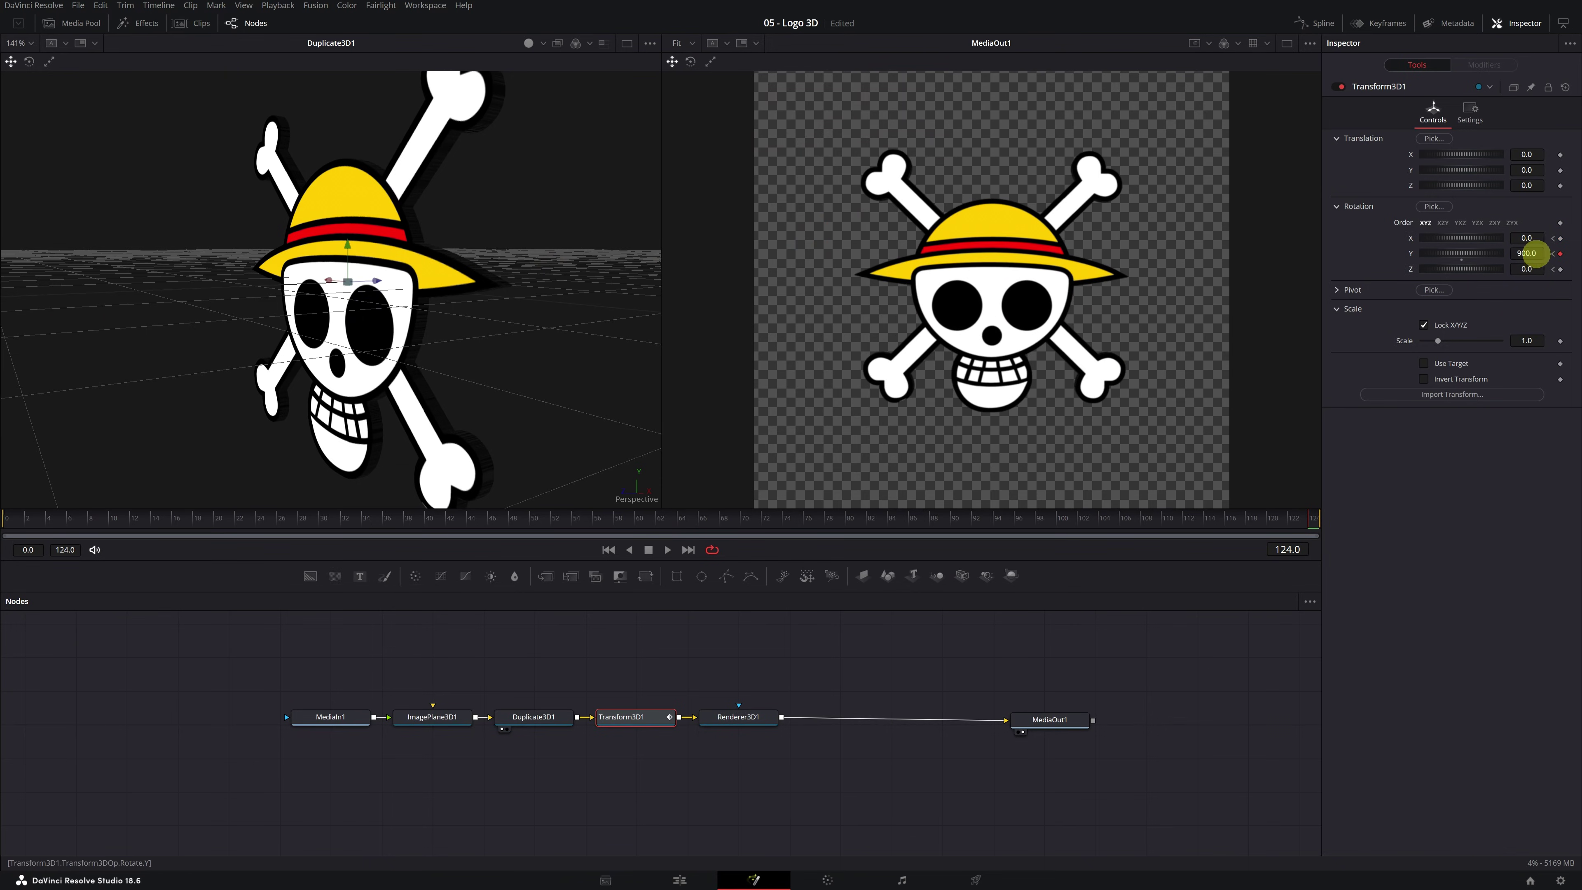
{"action": "left_click_drag", "start_coordinate": [875, 517], "coordinate": [992, 522]}
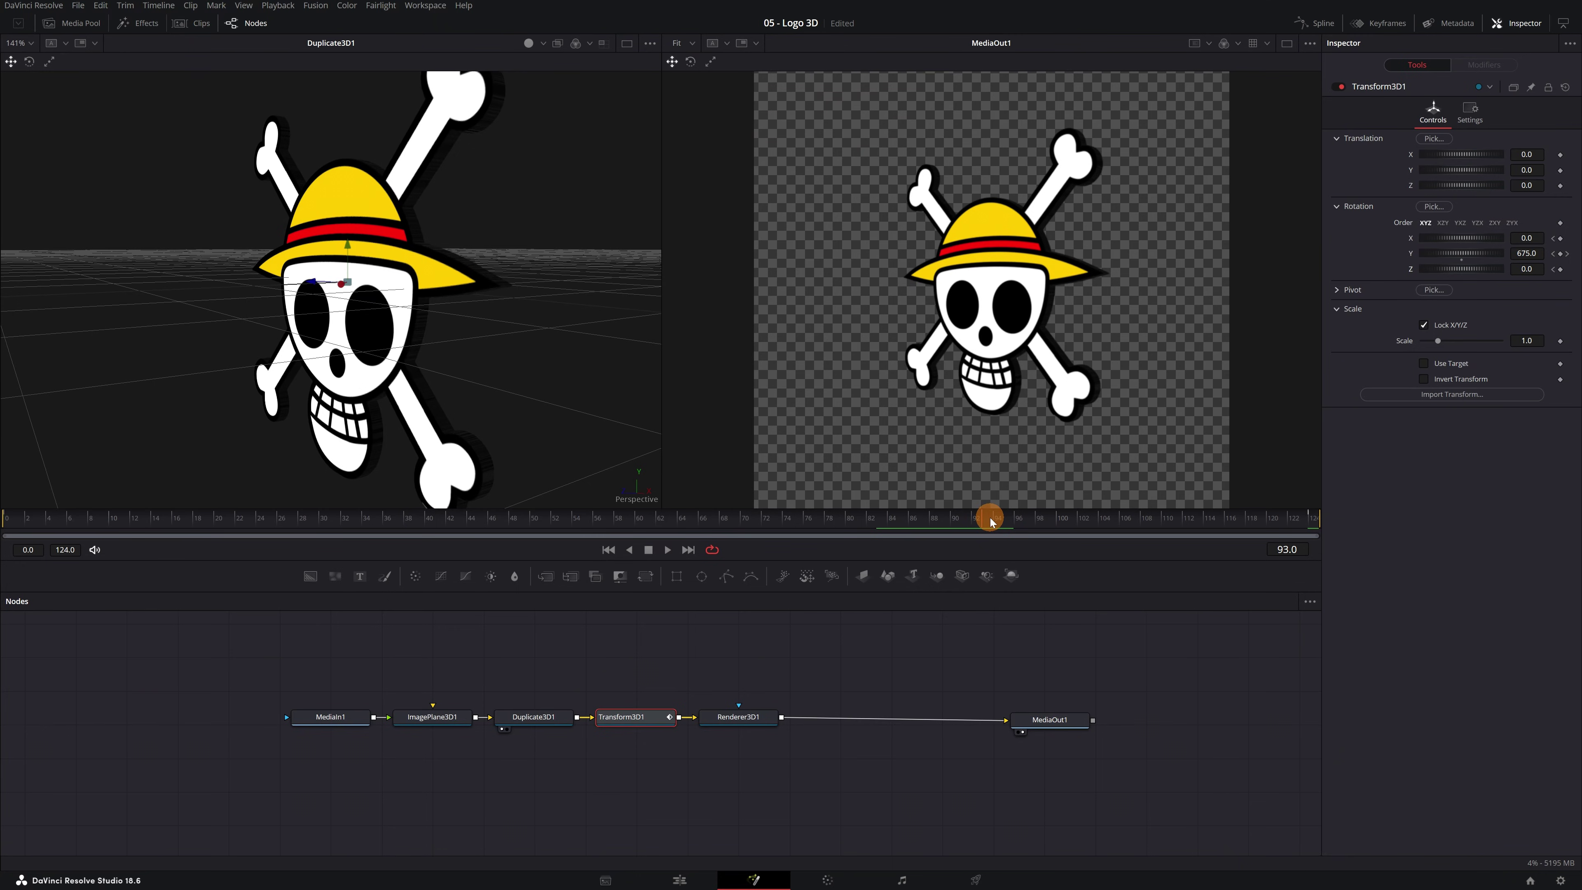
{"action": "scroll", "coordinate": [1029, 381], "scroll_direction": "up", "scroll_amount": 2}
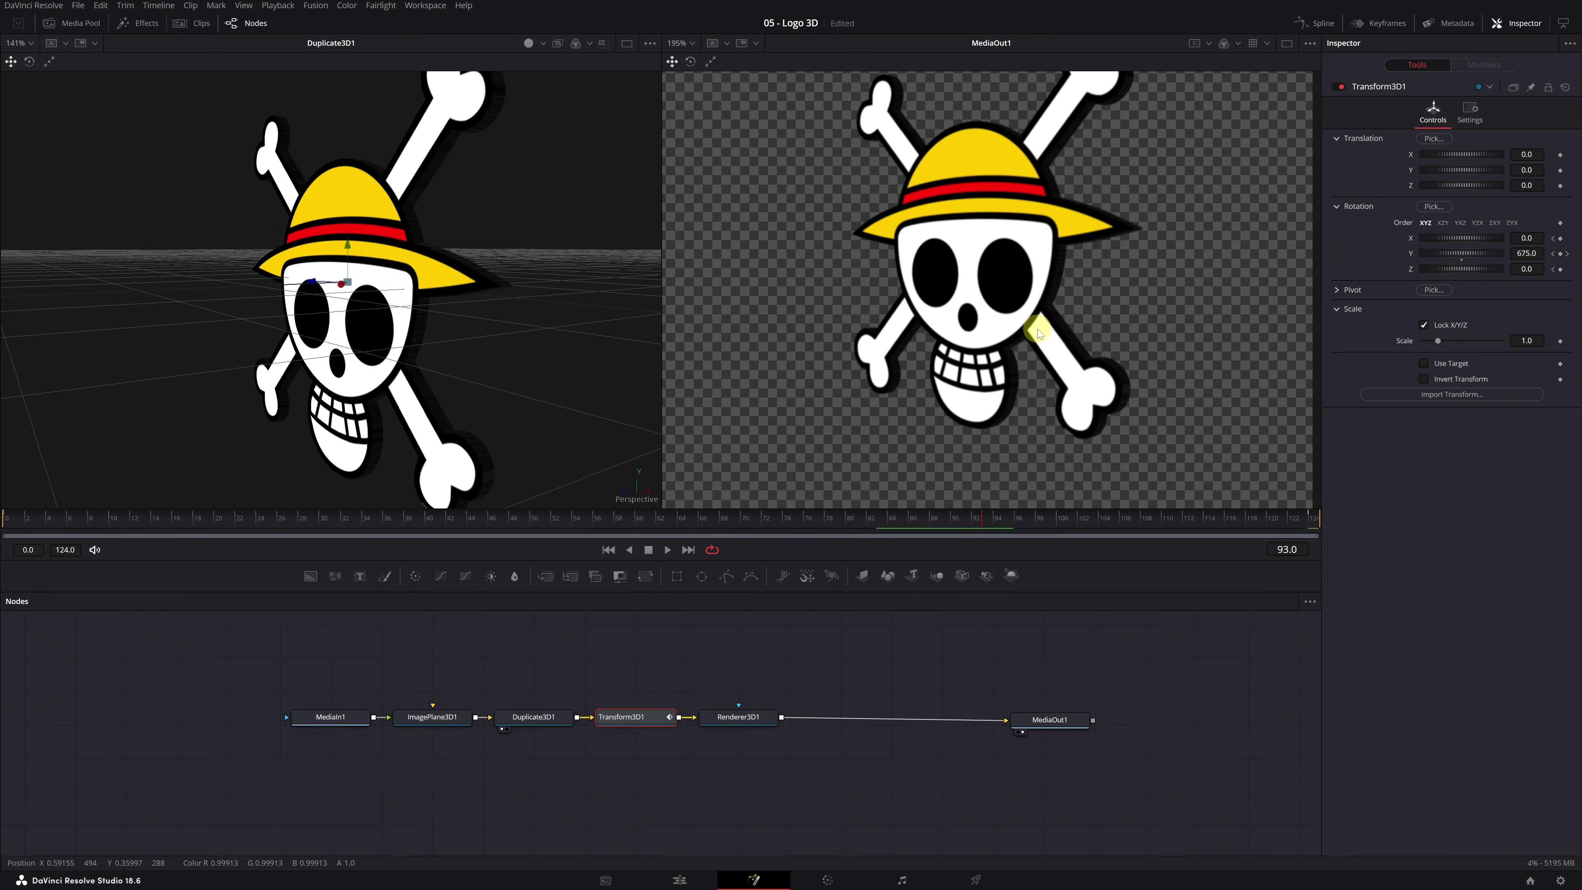
{"action": "scroll", "coordinate": [1031, 376], "scroll_direction": "up", "scroll_amount": 1}
{"action": "left_click_drag", "start_coordinate": [1032, 376], "coordinate": [1029, 387]}
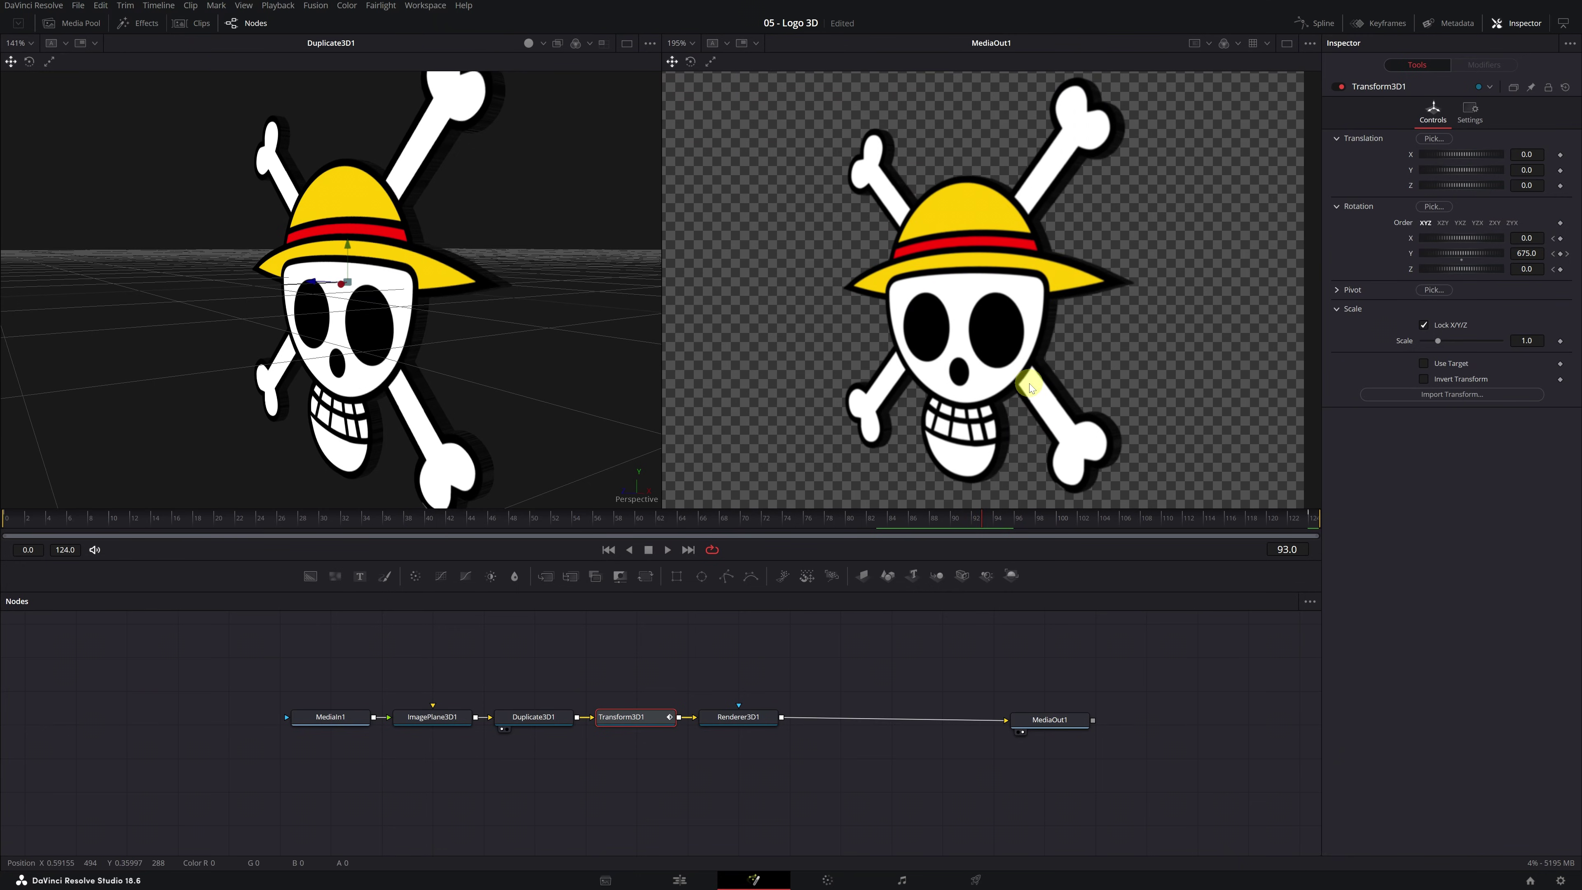
Insert an Optical Flow node after Renderer3D1
{"action": "left_click", "coordinate": [742, 718]}
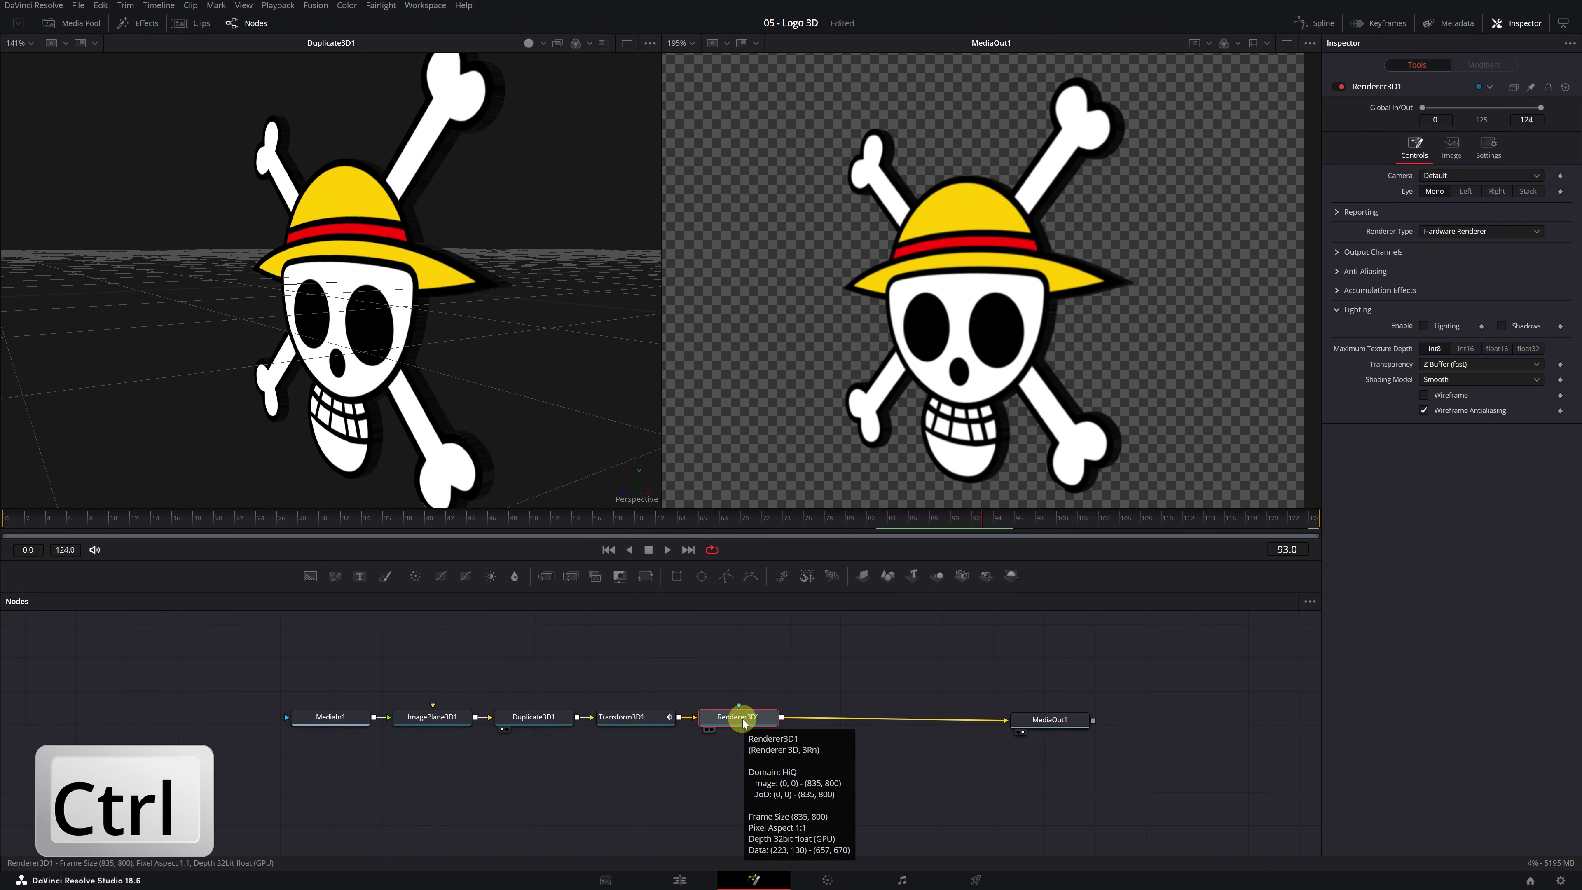
{"action": "key", "text": "ctrl+space"}
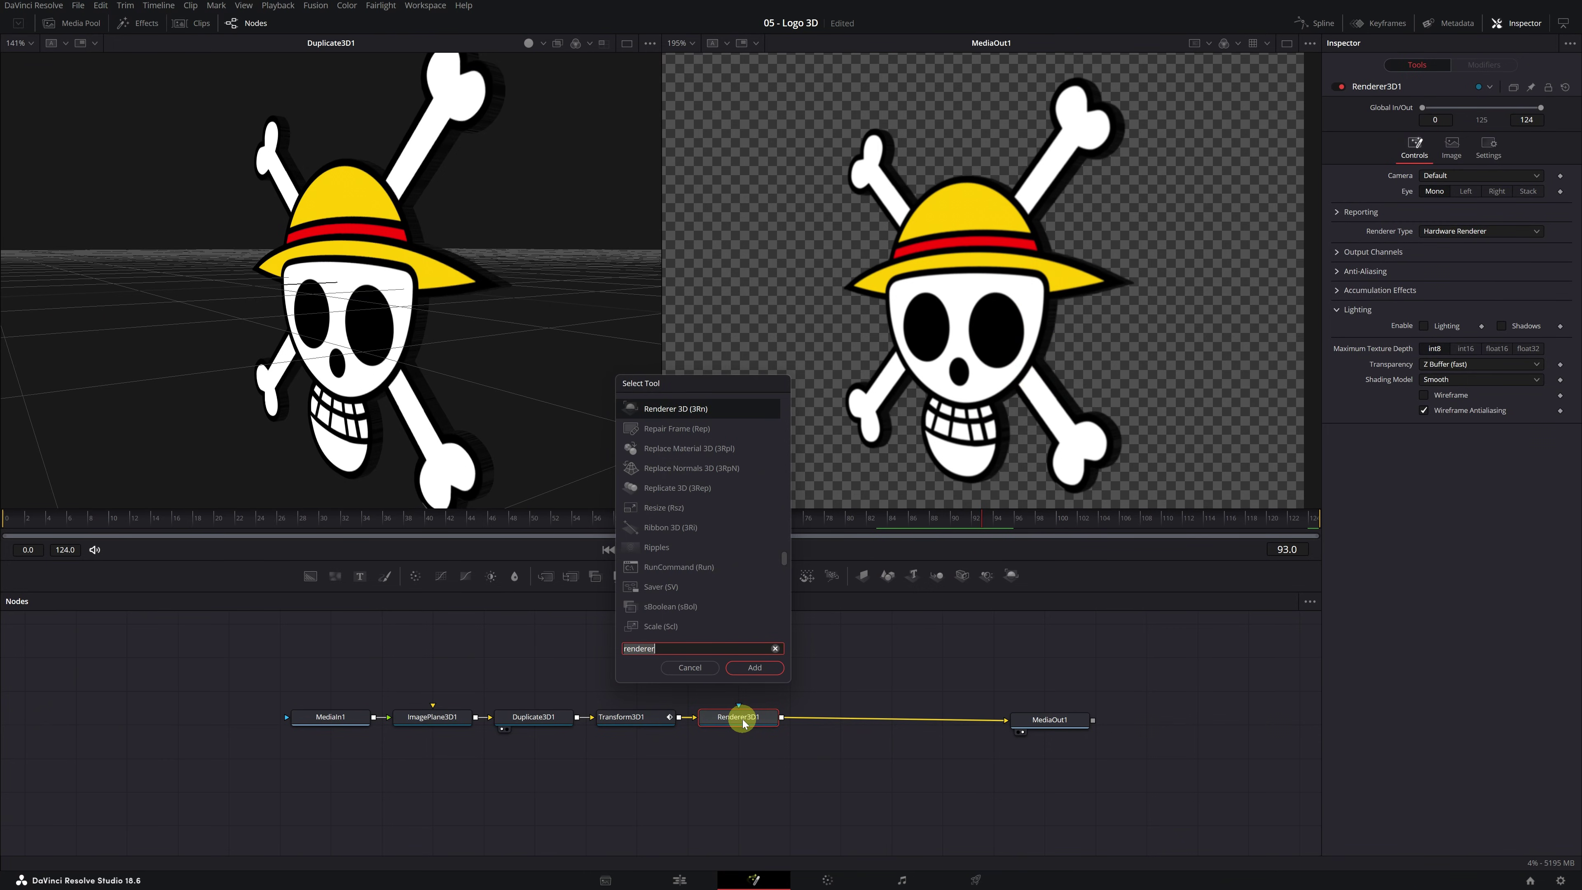
{"action": "type", "text": "optical"}
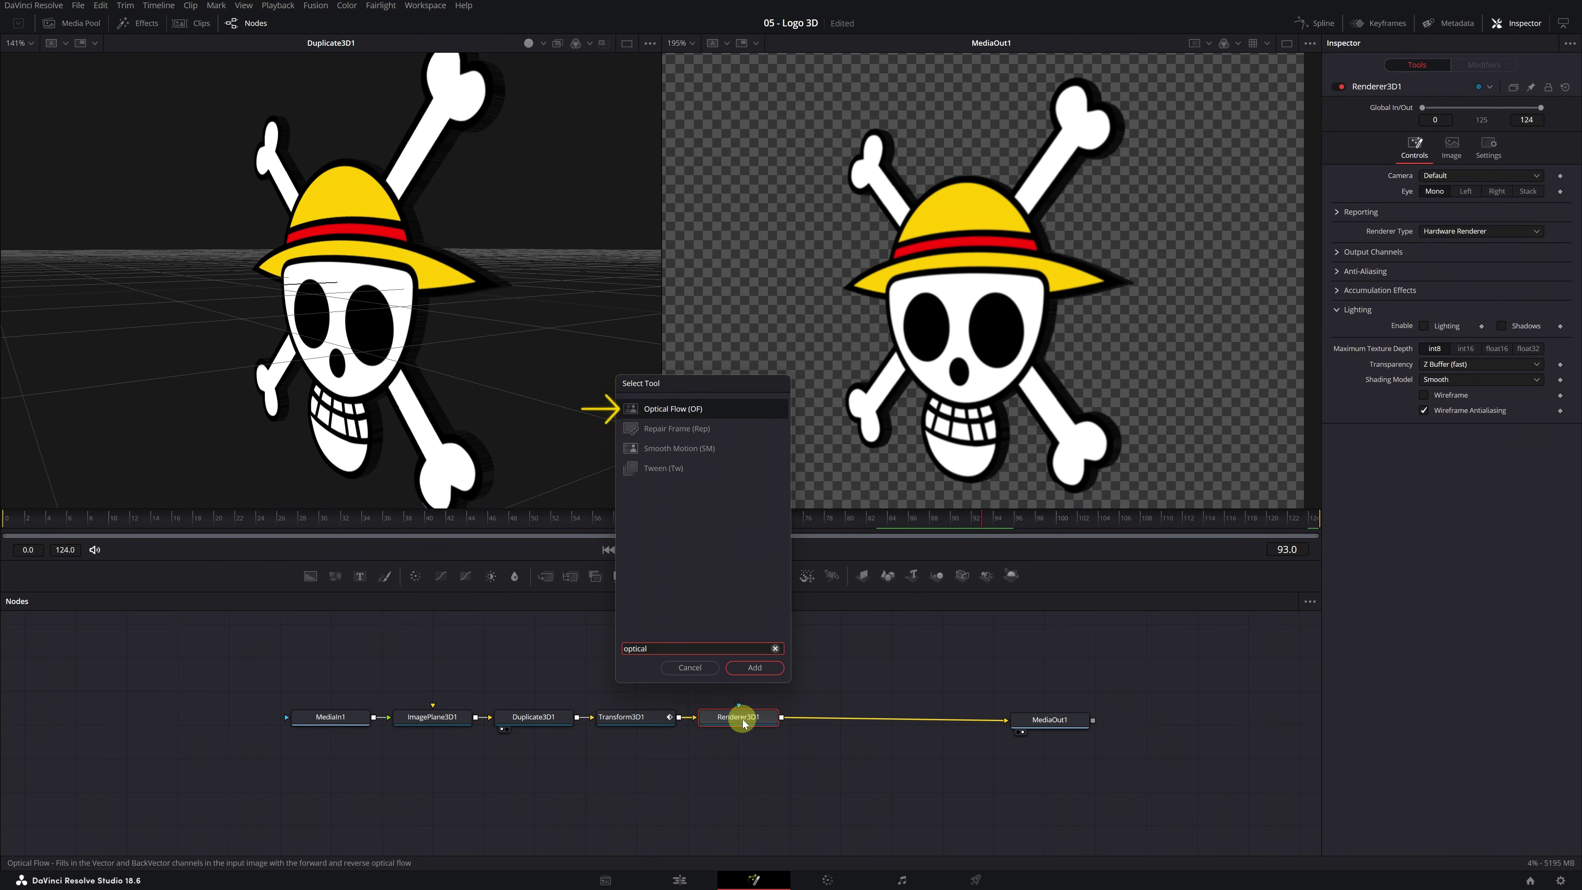
{"action": "key", "text": "Return"}
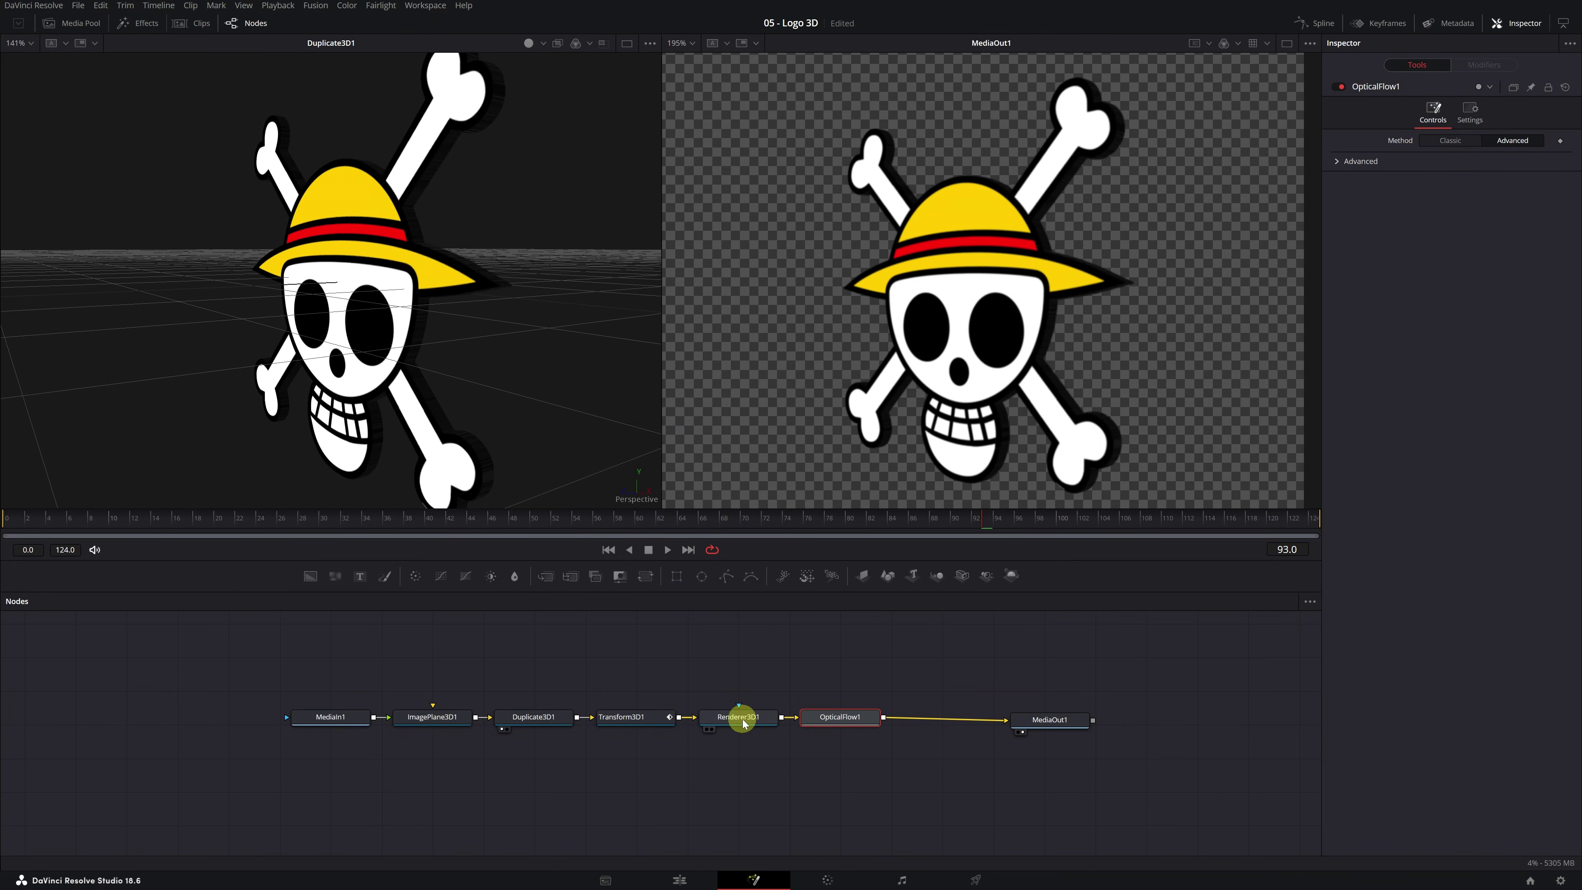
Add a Vector Motion Blur node after the Optical Flow node
{"action": "key", "text": "ctrl+space"}
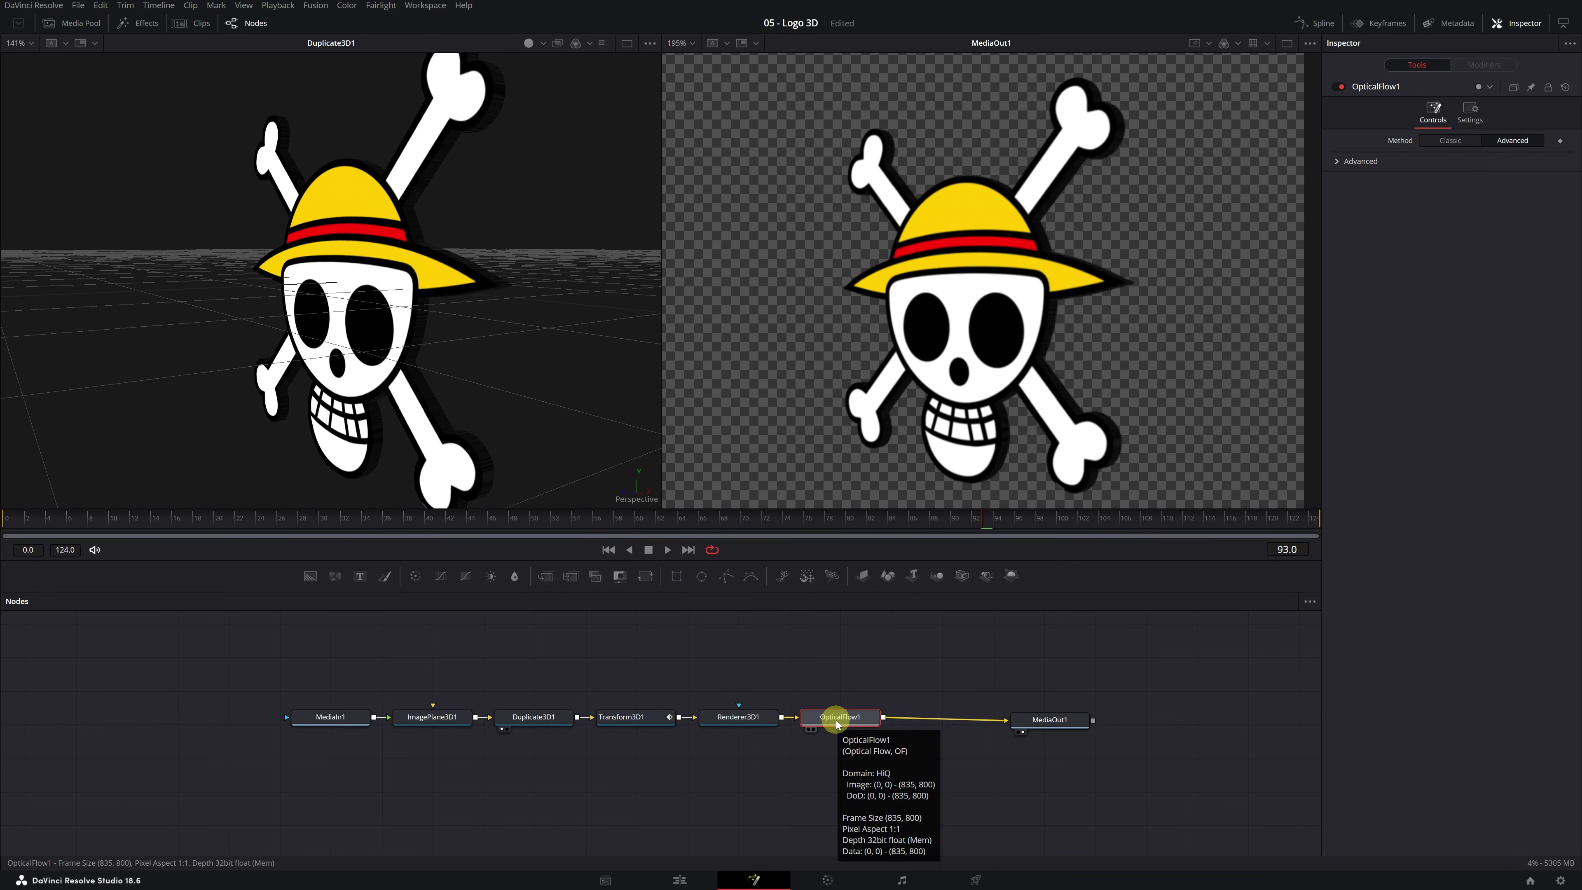
{"action": "key", "text": "shift+space"}
{"action": "type", "text": "vec"}
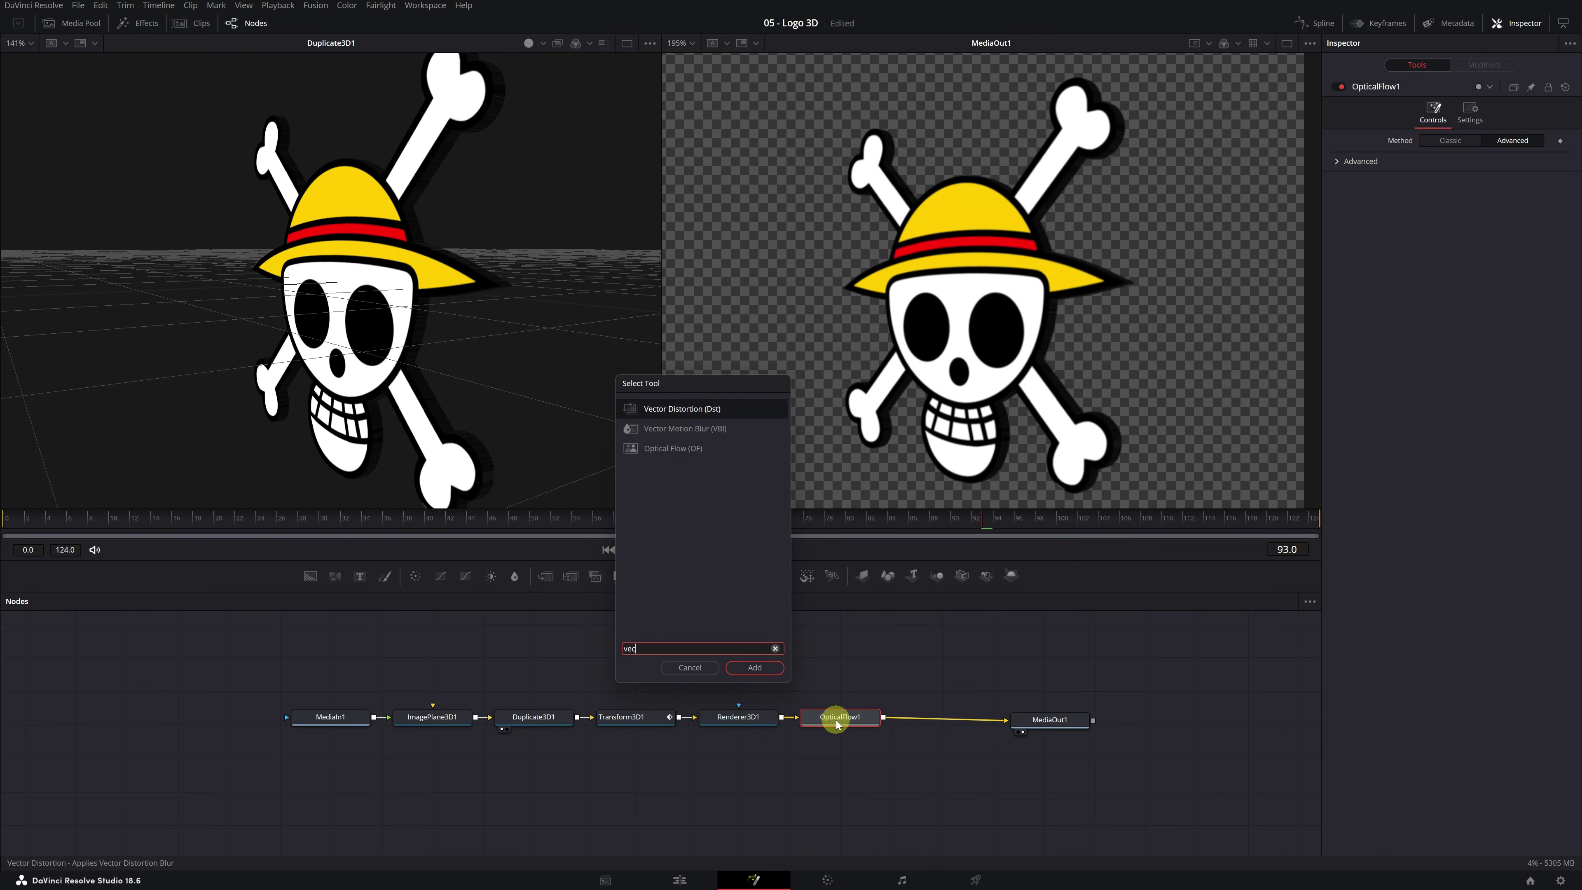
{"action": "type", "text": "tormo"}
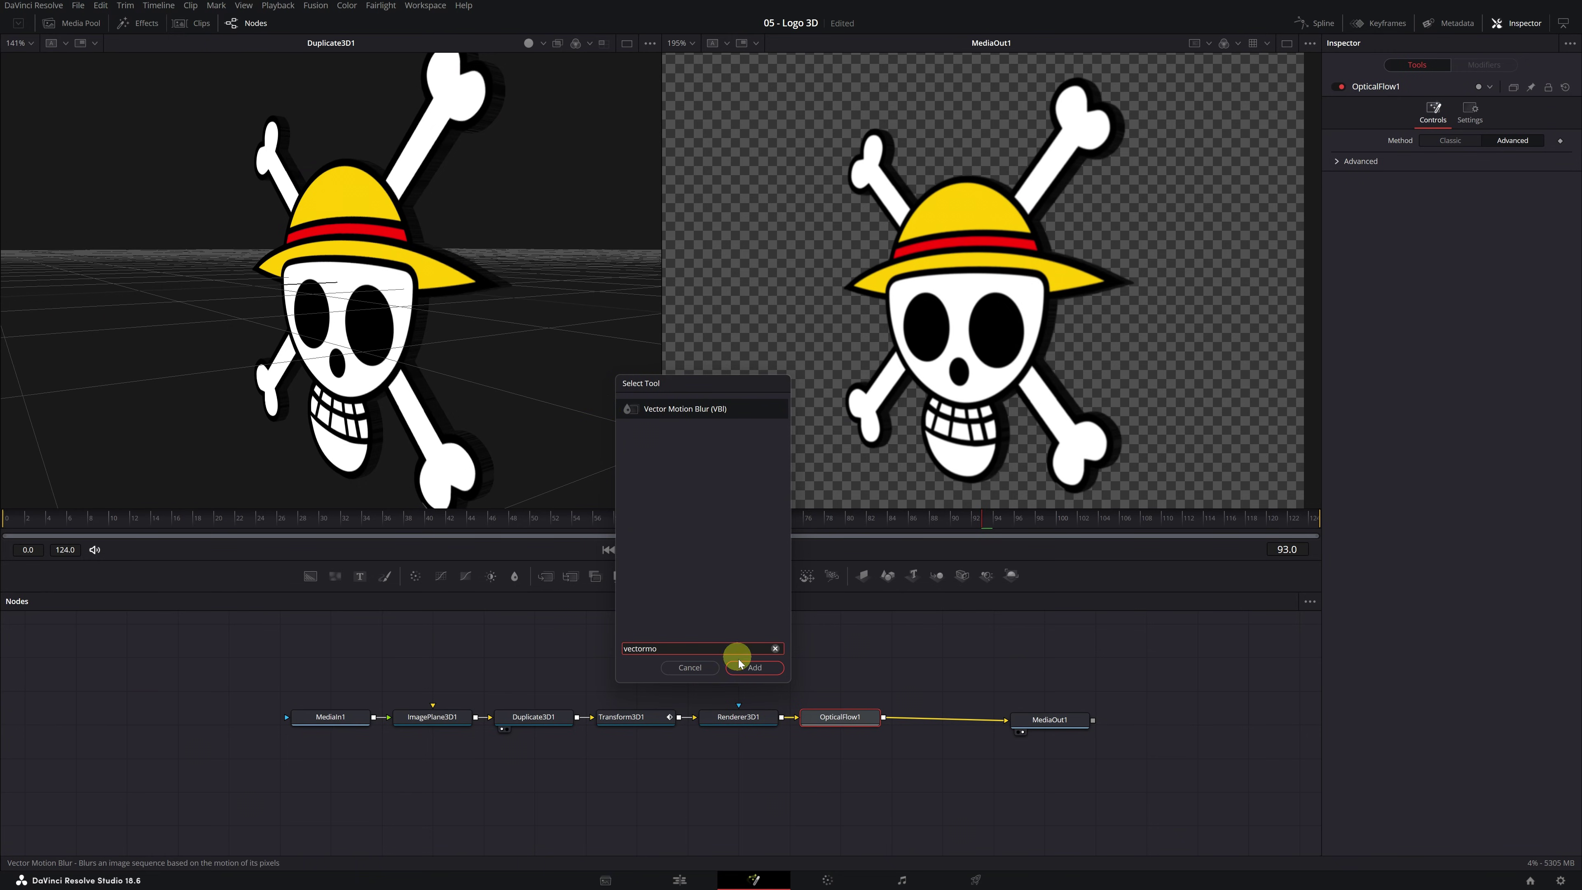
{"action": "left_click", "coordinate": [748, 668]}
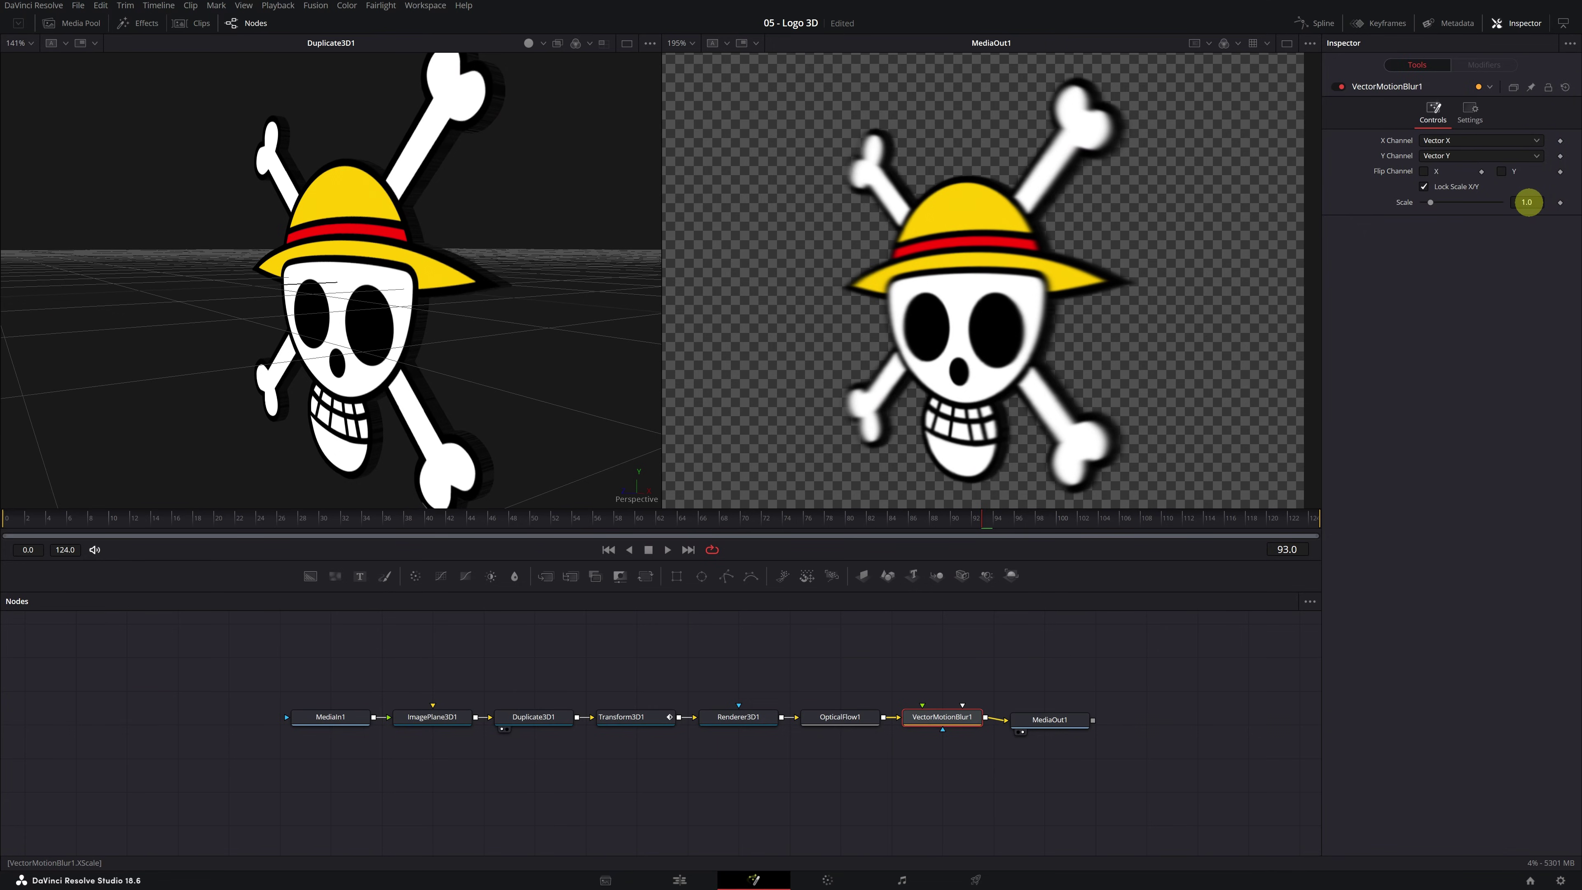
Set VectorMotionBlur1's Scale to 0.8 and check the blur at frames 93 and 71
{"action": "mouse_move", "coordinate": [1527, 202]}
{"action": "left_mouse_down"}
{"action": "mouse_move", "coordinate": [1448, 202]}
{"action": "mouse_move", "coordinate": [1499, 203]}
{"action": "left_mouse_up"}
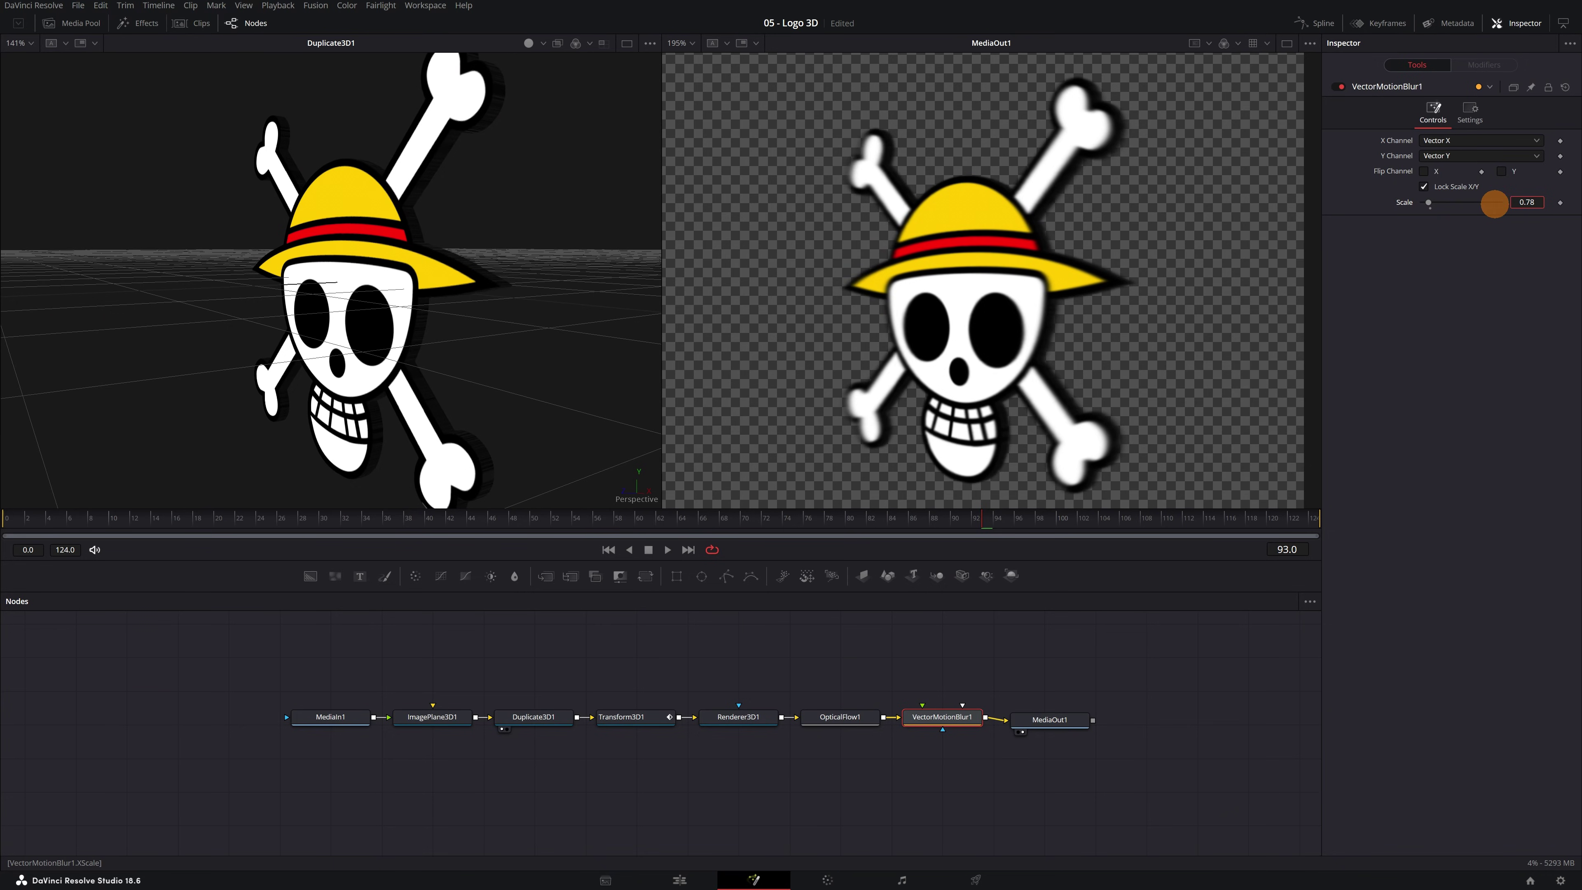
{"action": "left_click", "coordinate": [1528, 202]}
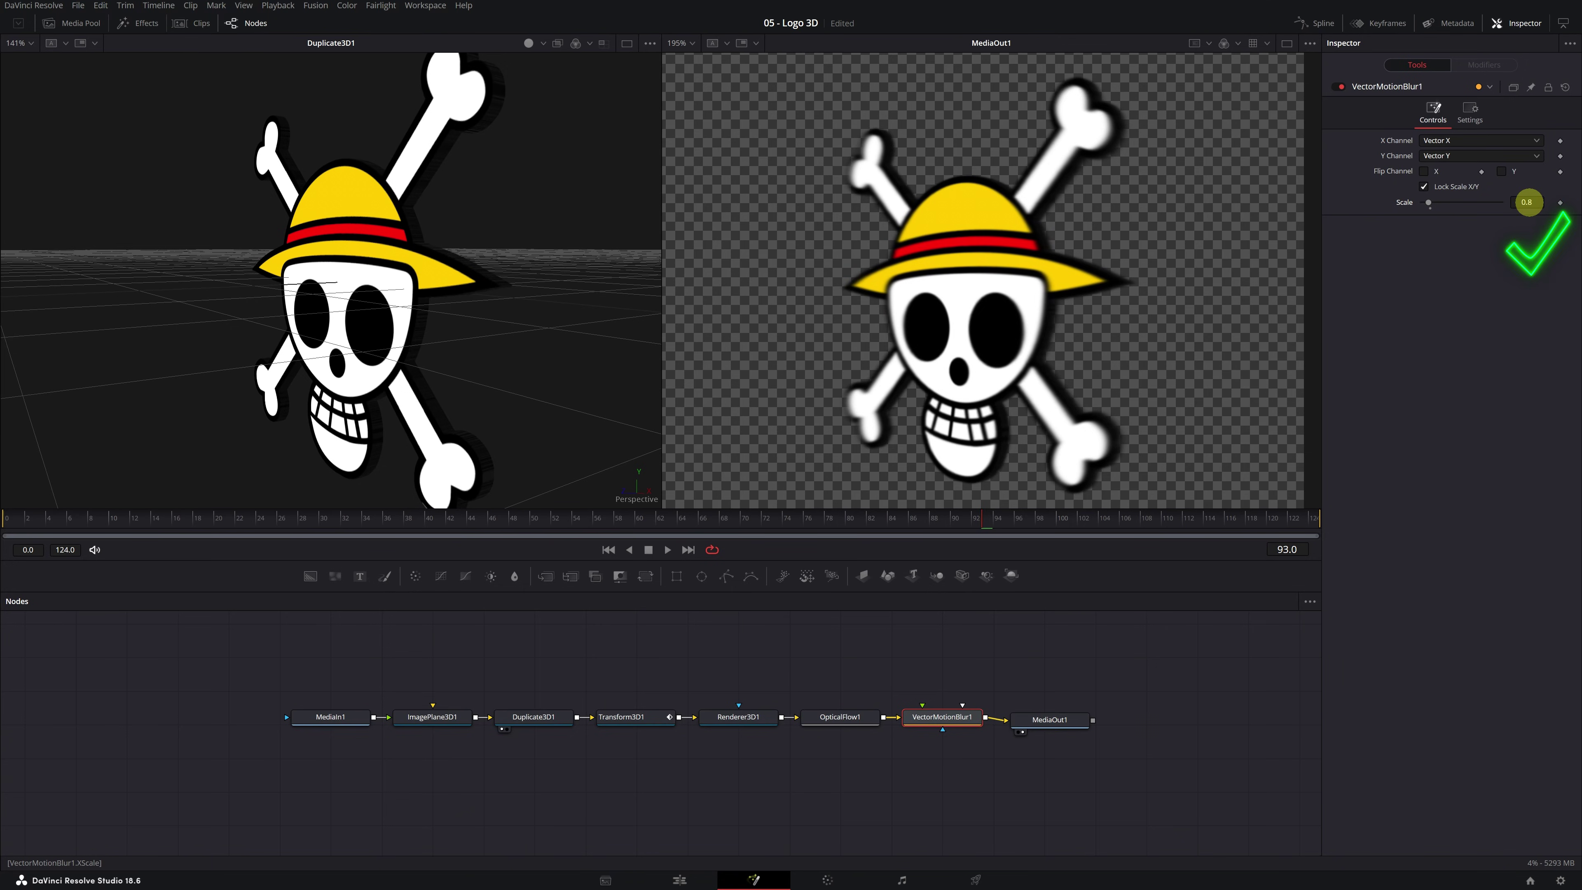
{"action": "left_click", "coordinate": [974, 516]}
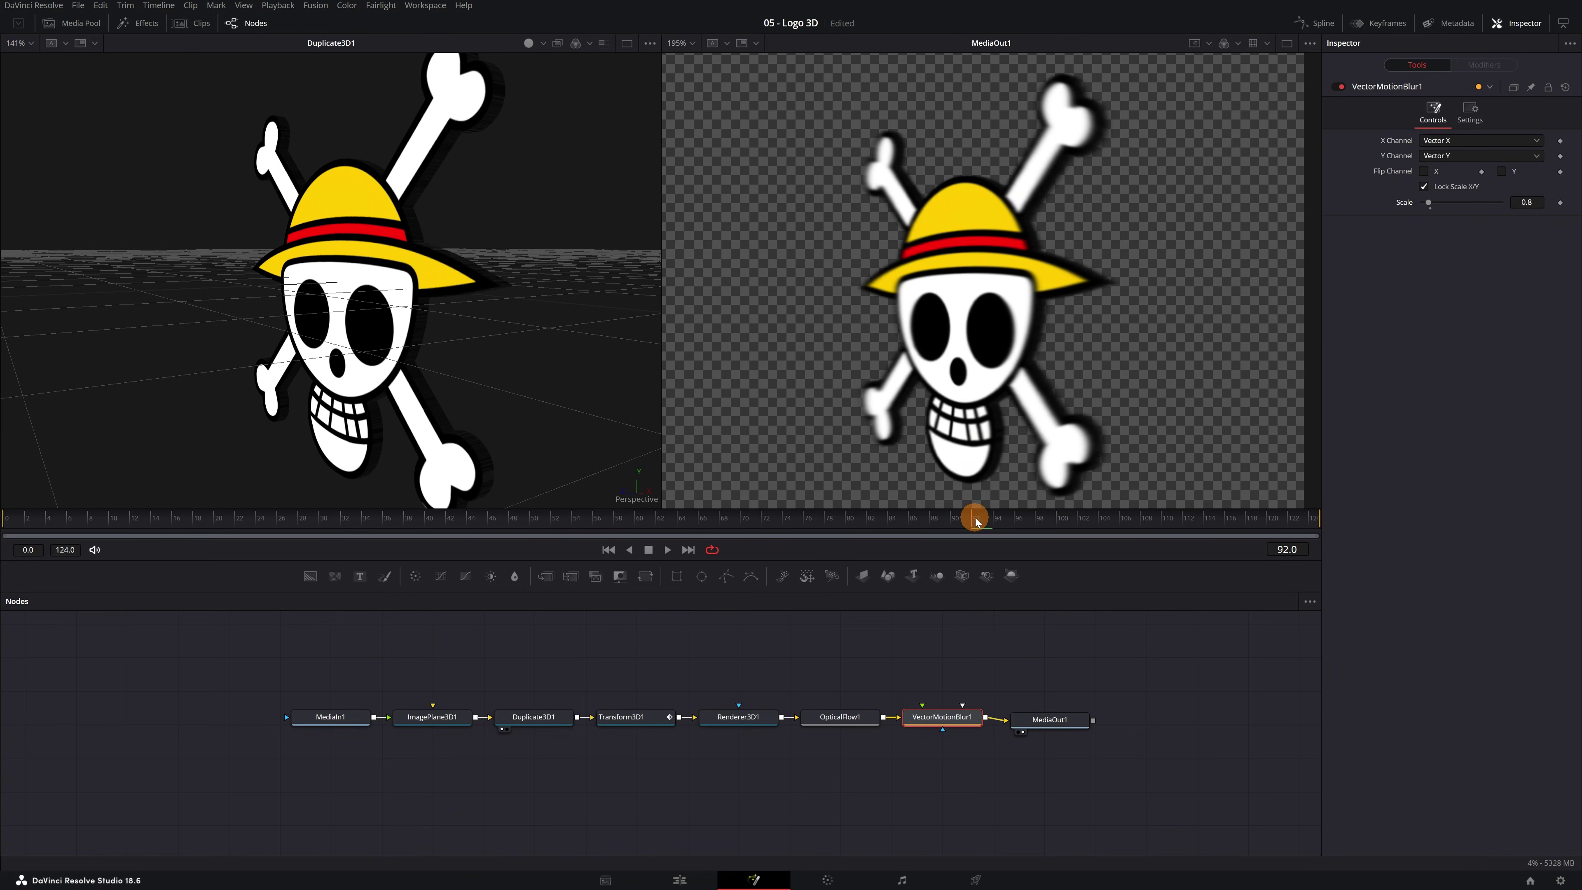
{"action": "left_click_drag", "start_coordinate": [977, 515], "coordinate": [755, 516]}
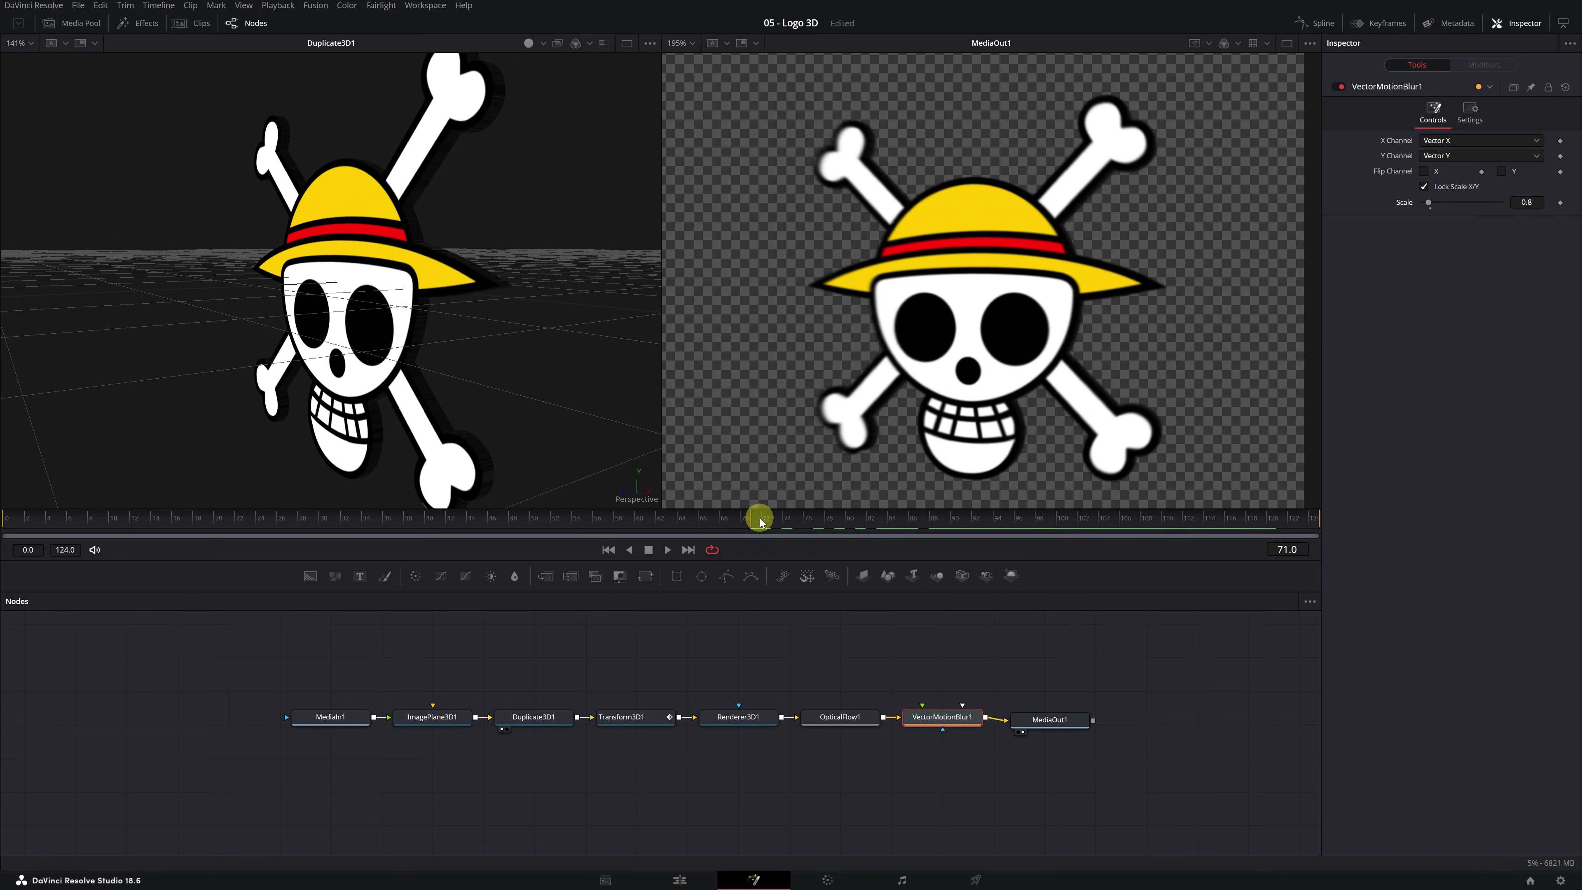
On the Edit page, put one piece.png on Video 2 and the Paper clip at the start of Video 1
{"action": "left_click", "coordinate": [683, 884]}
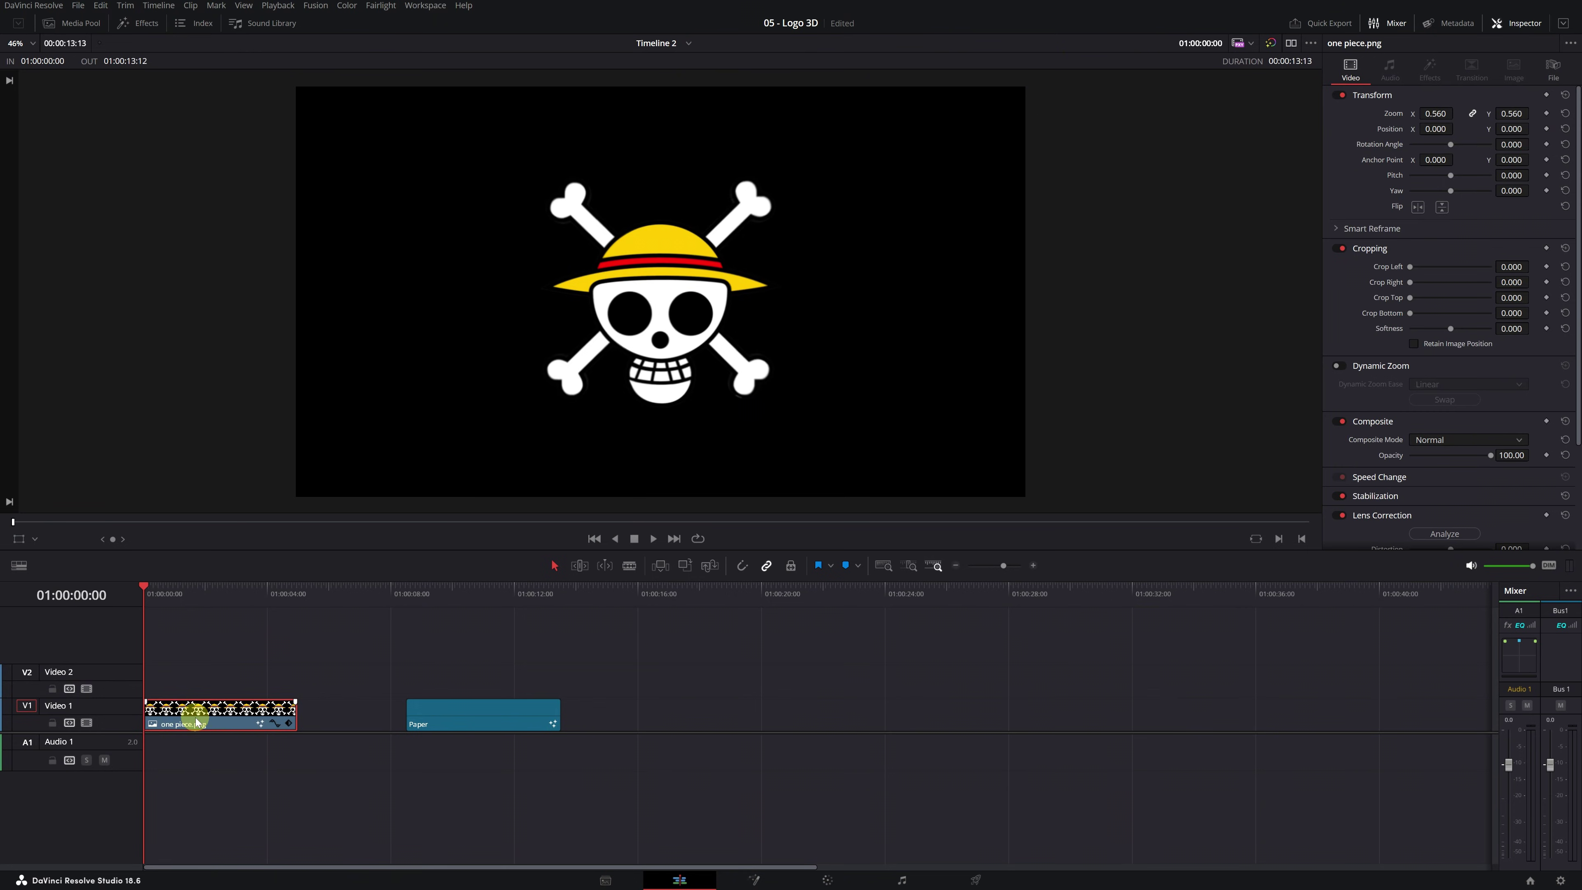
{"action": "left_click_drag", "start_coordinate": [197, 723], "coordinate": [200, 690]}
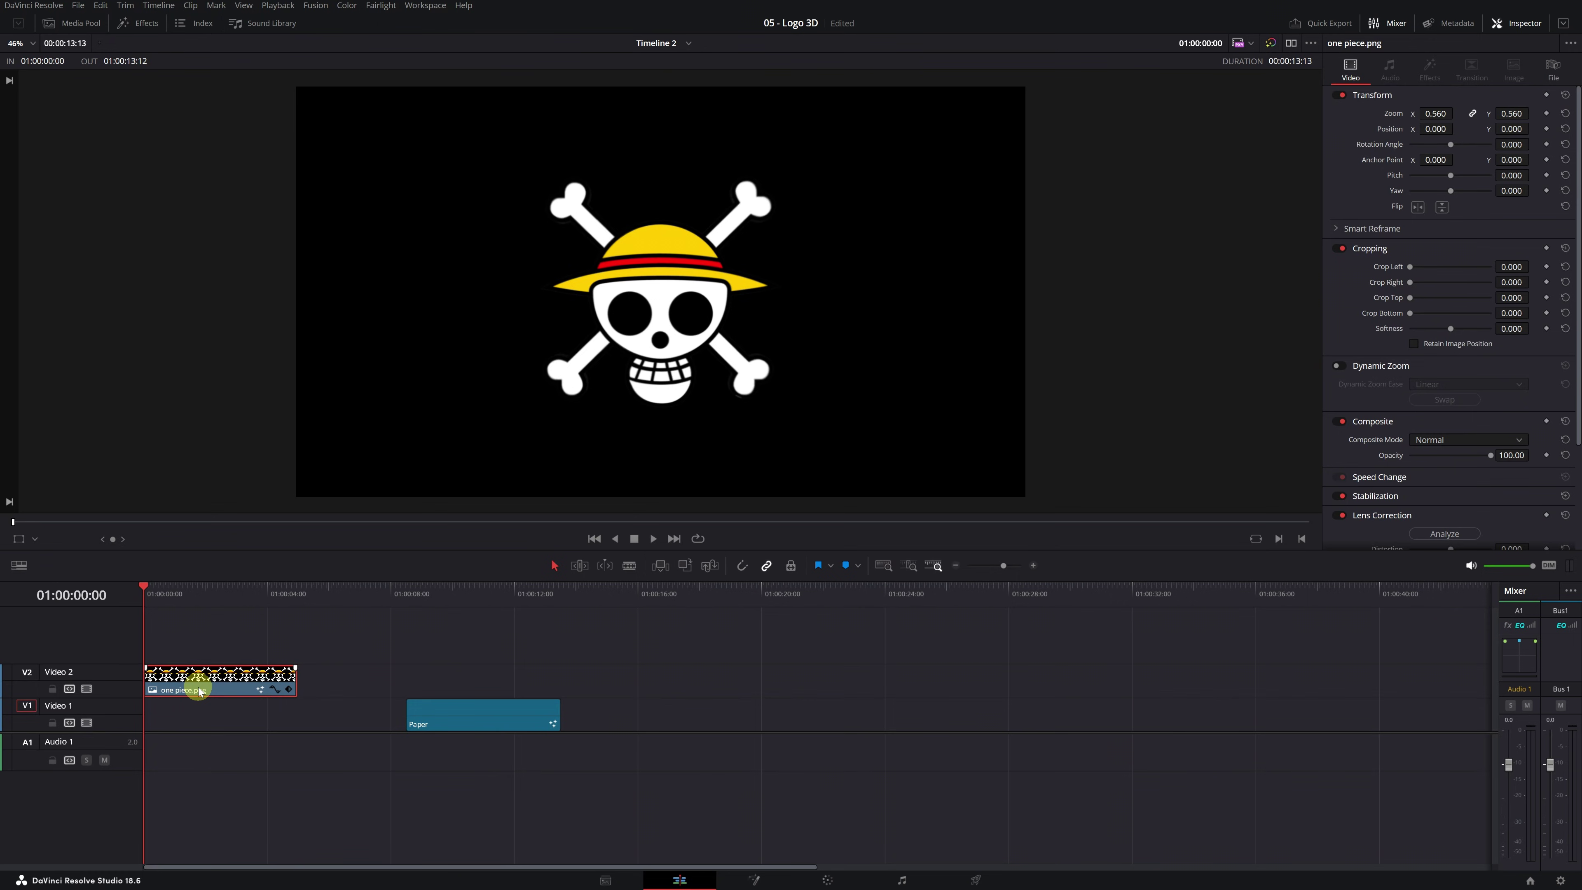
{"action": "left_click_drag", "start_coordinate": [471, 718], "coordinate": [208, 718]}
Play the logo-over-paper composite briefly to preview it
{"action": "left_click", "coordinate": [144, 599]}
{"action": "key", "text": "space"}
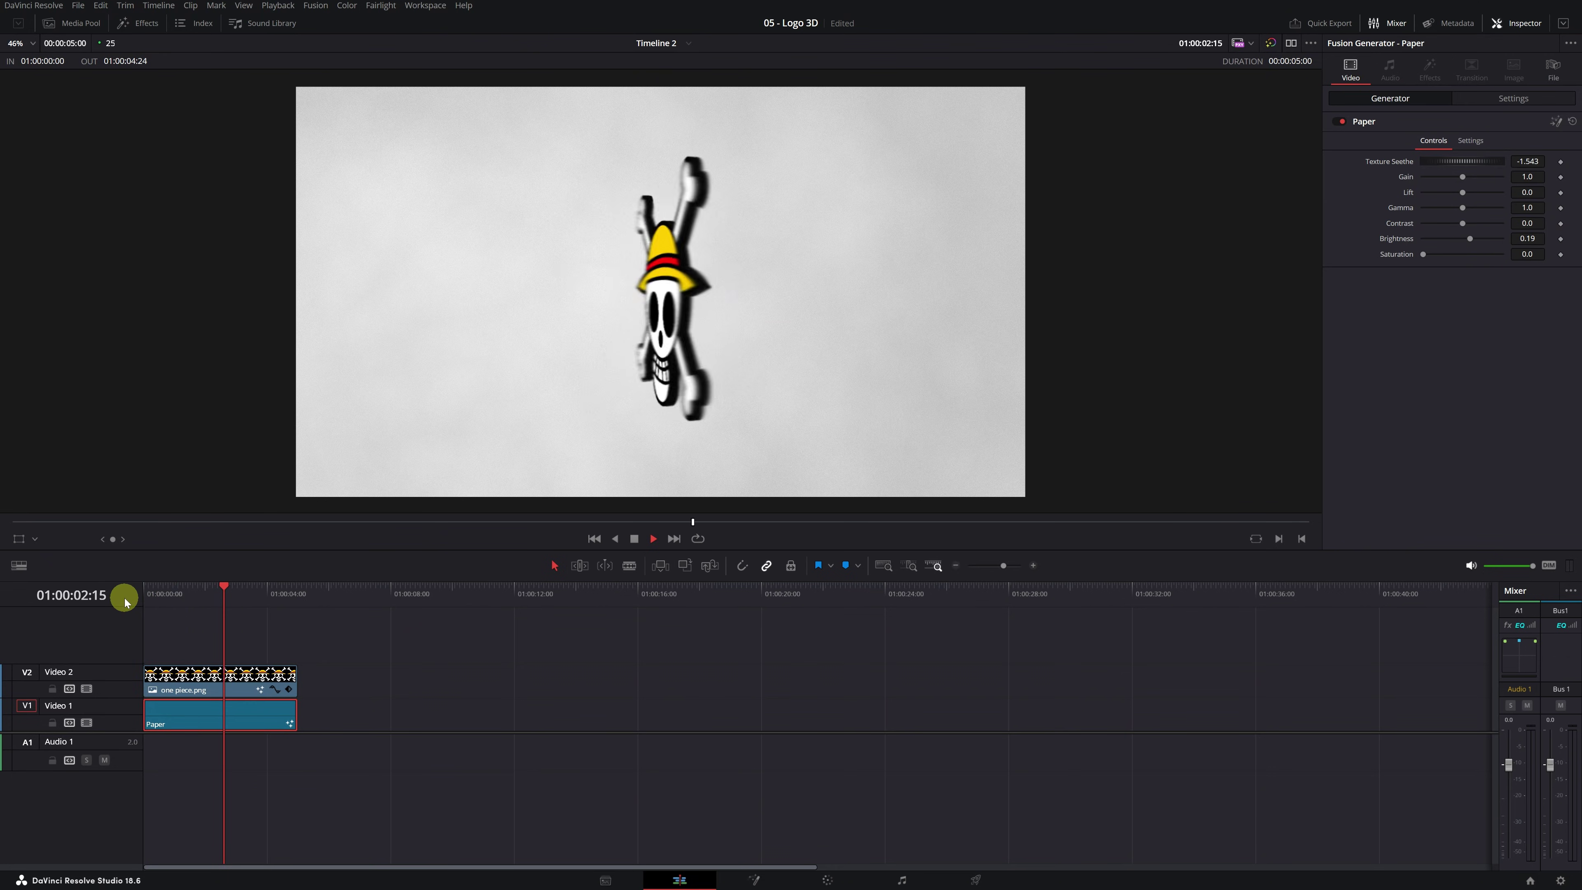
{"action": "key", "text": "space"}
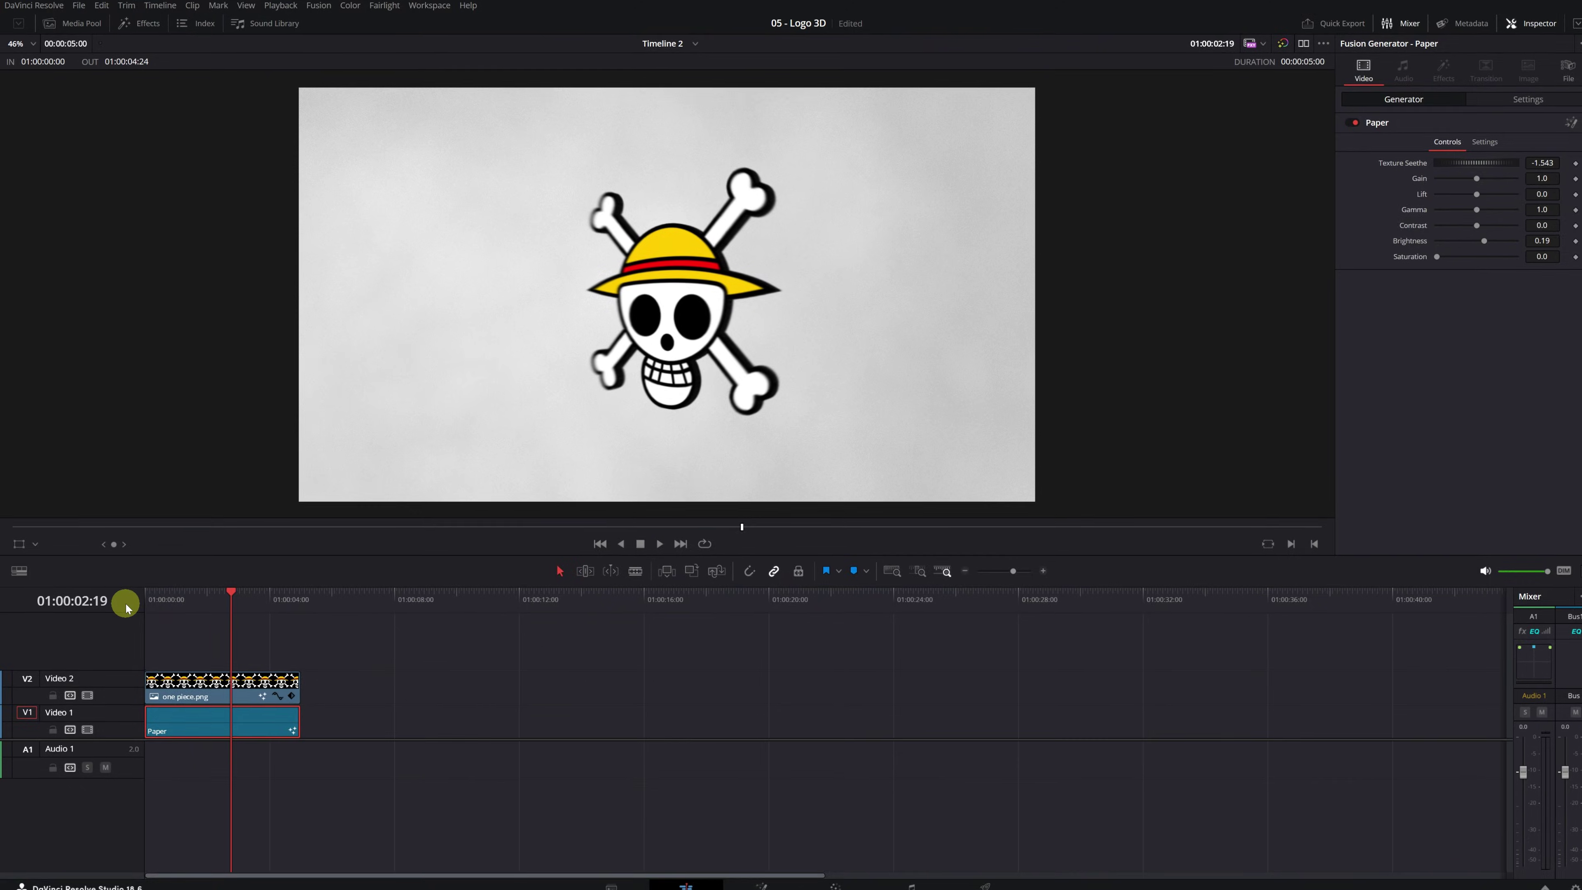
Set Playback > Render Cache to Smart and replay the composite from the timeline start
{"action": "left_click", "coordinate": [361, 8]}
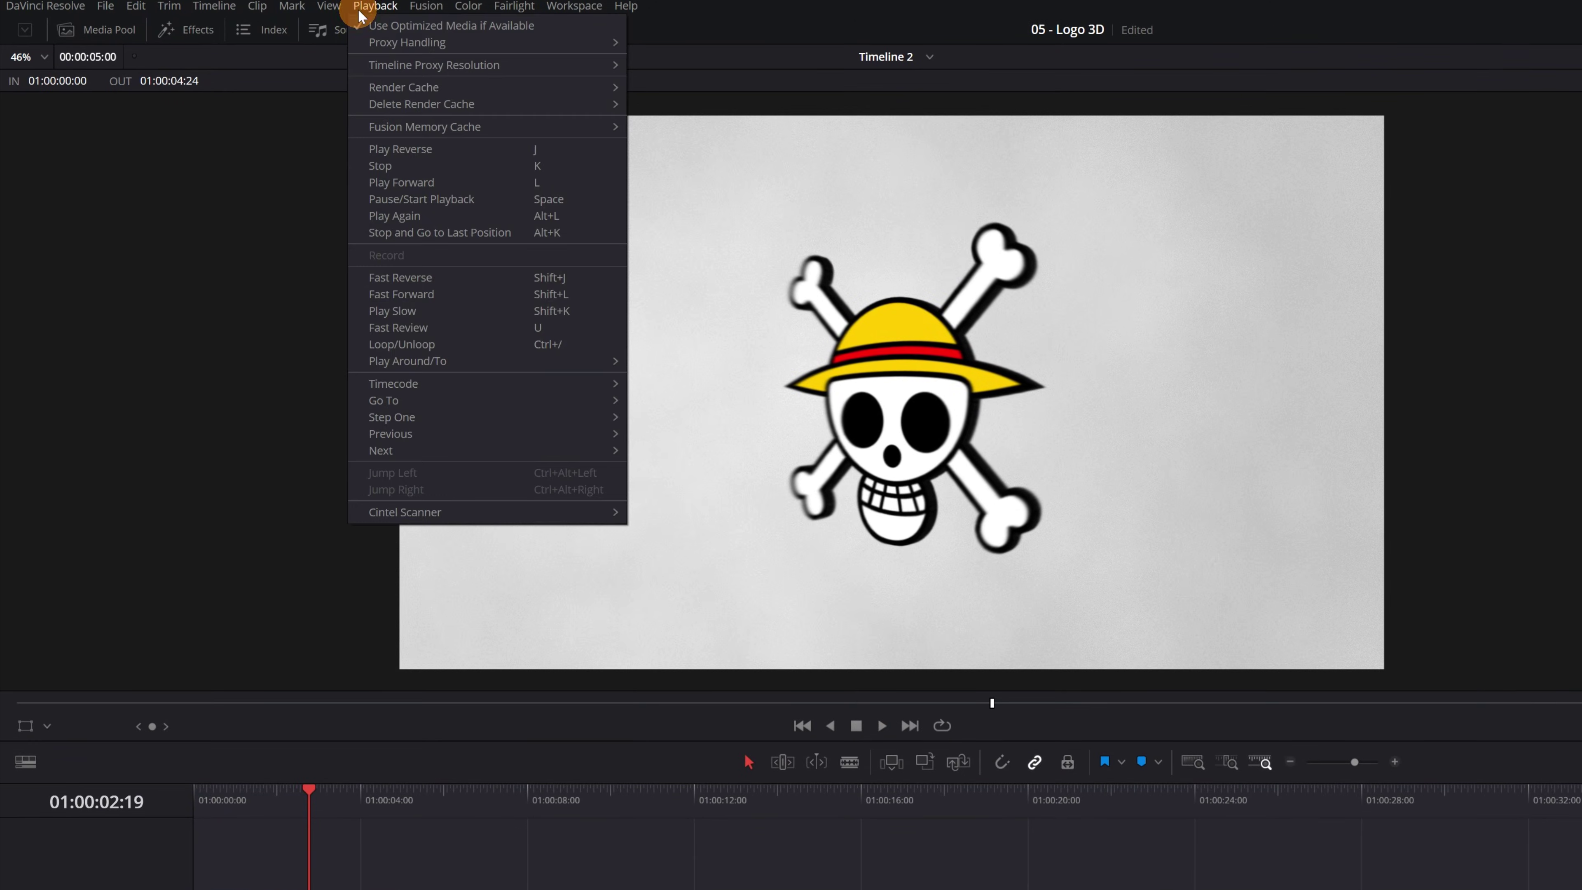
{"action": "mouse_move", "coordinate": [391, 88]}
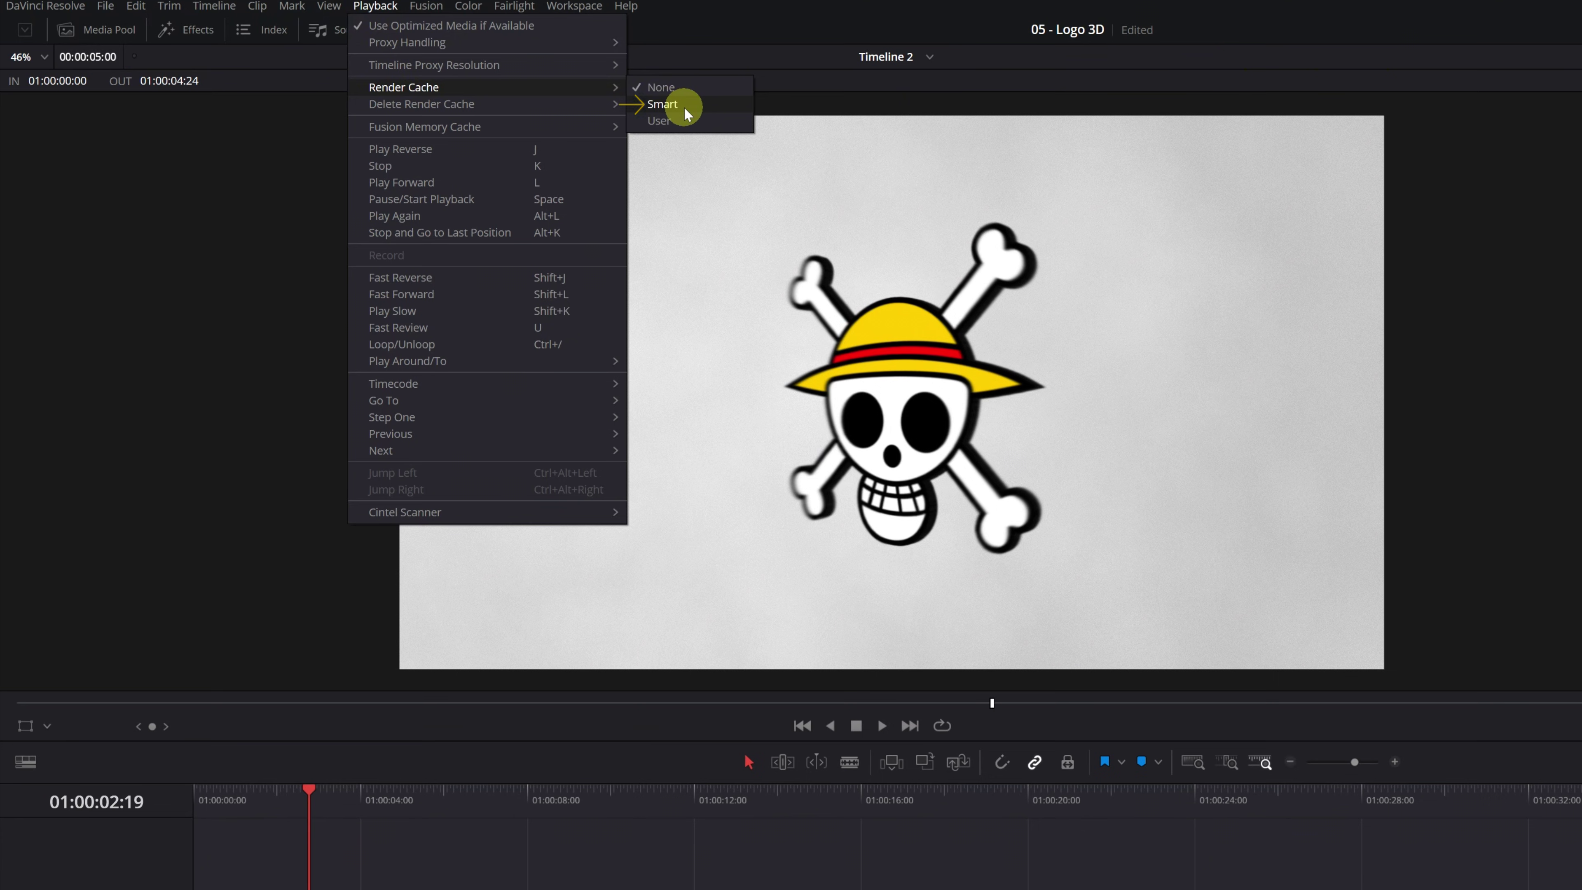
{"action": "left_click", "coordinate": [662, 104]}
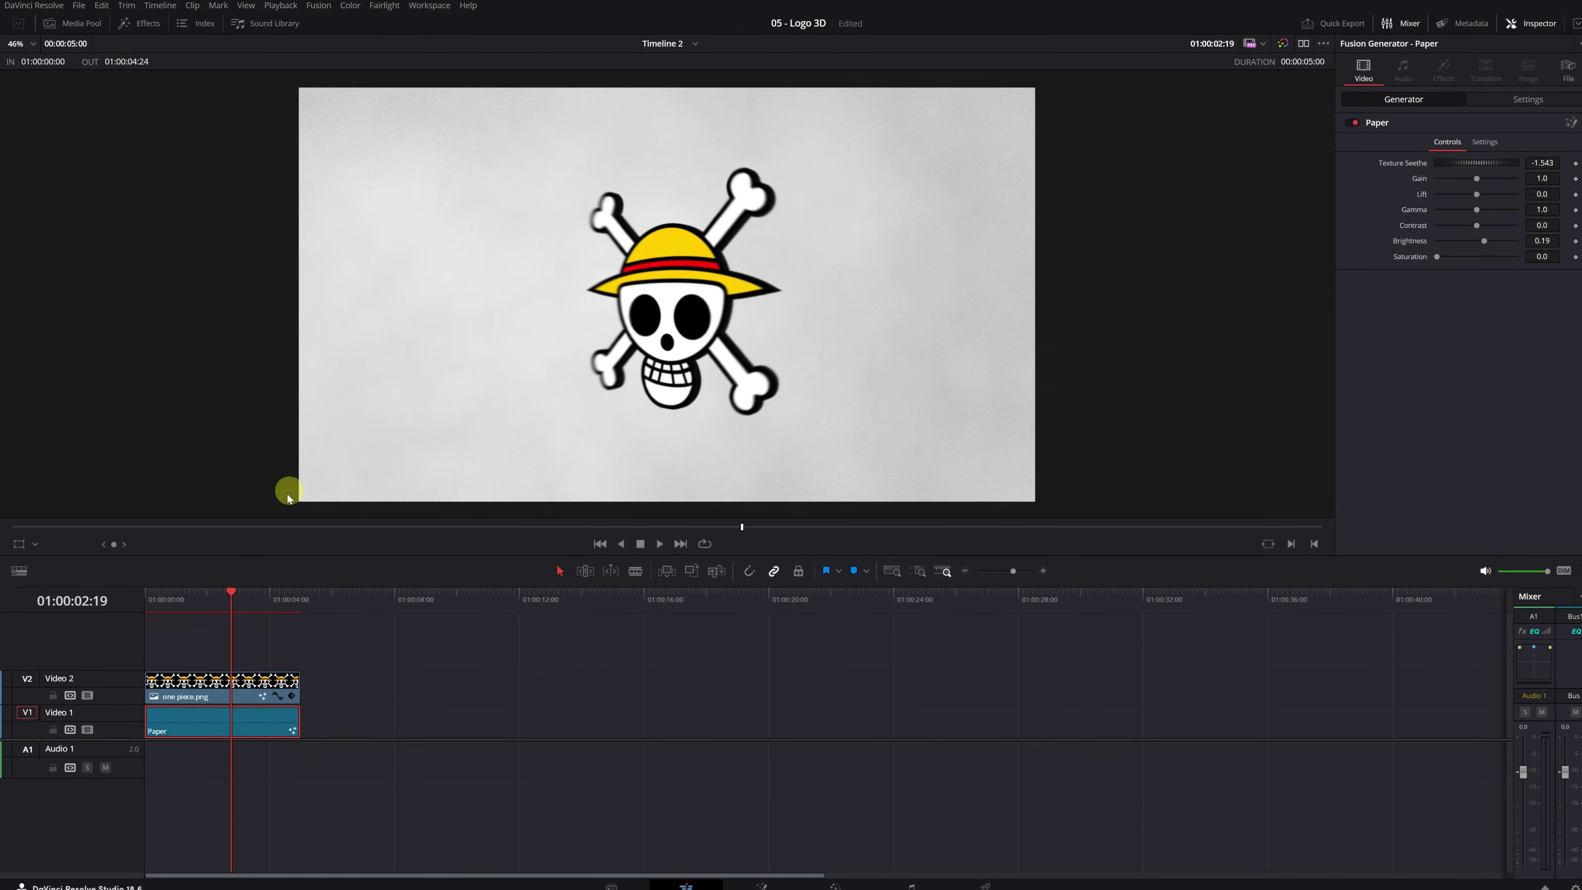
{"action": "left_click_drag", "start_coordinate": [198, 600], "coordinate": [106, 593]}
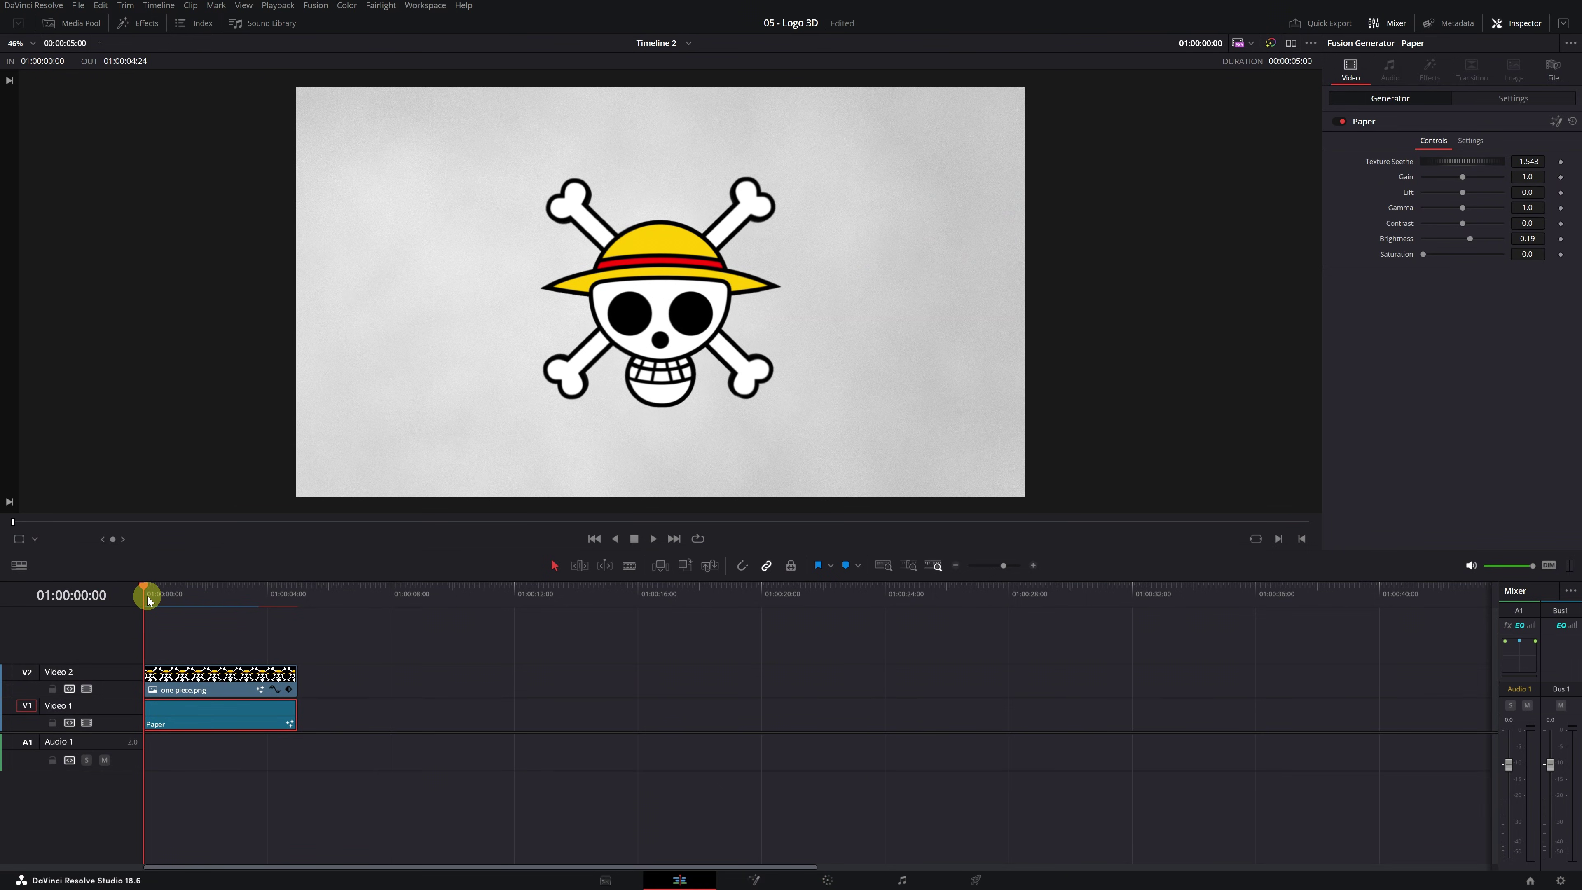
{"action": "key", "text": "space"}
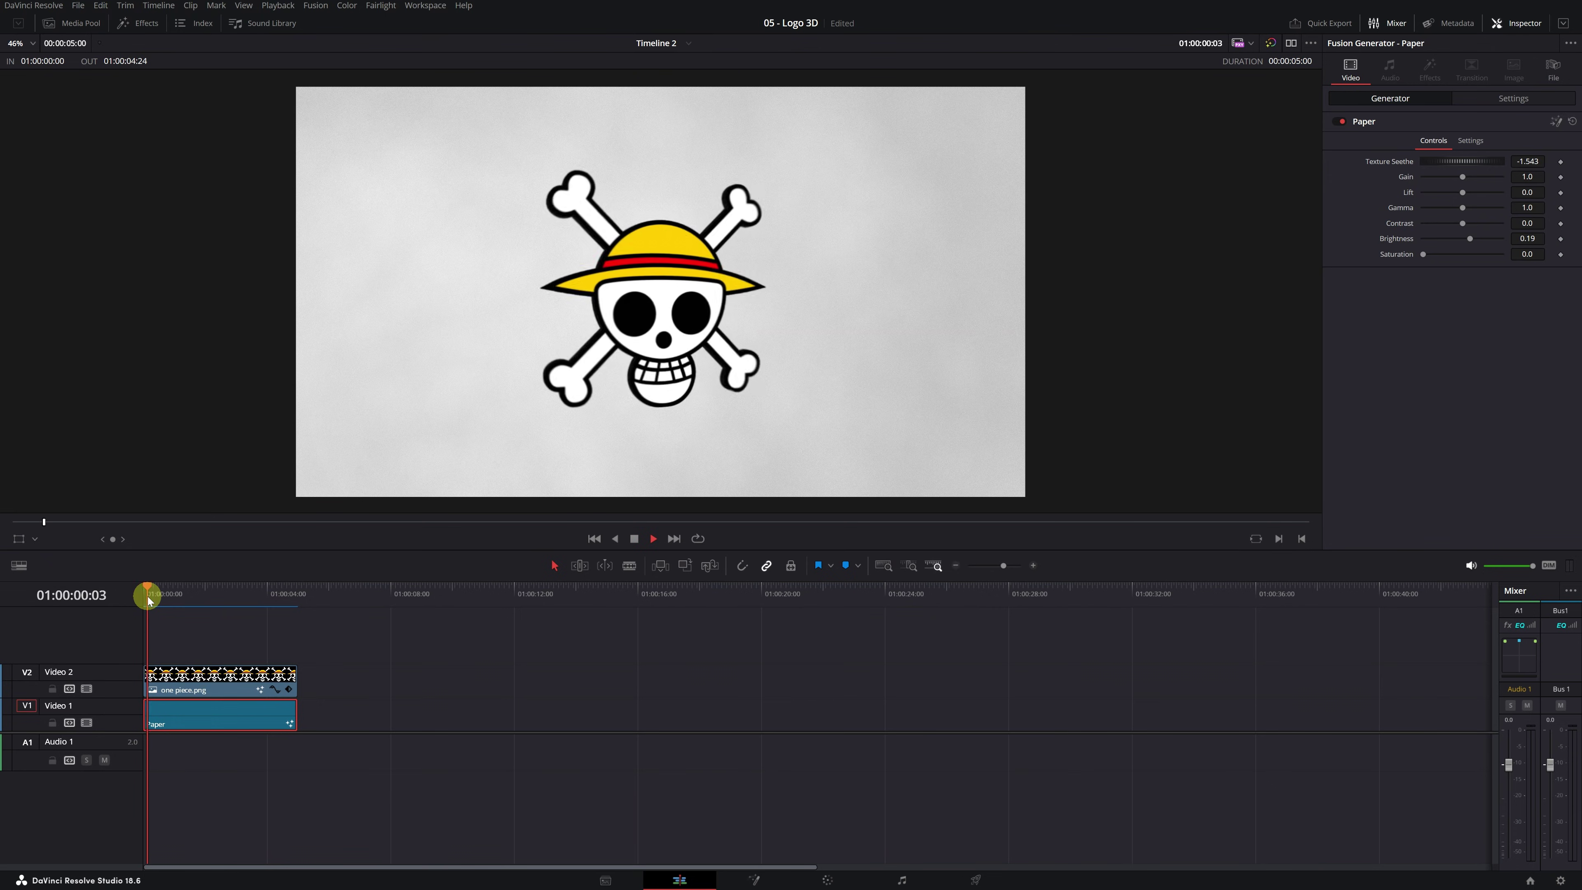